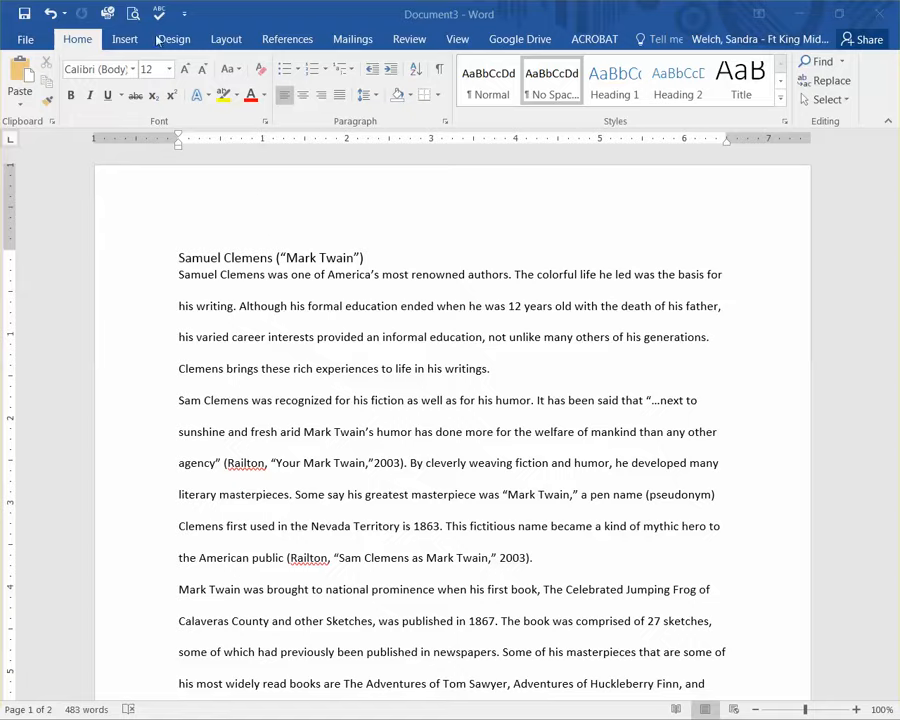
# Set a custom top margin of 2" and apply it to the whole document
pyautogui.click(222, 40)
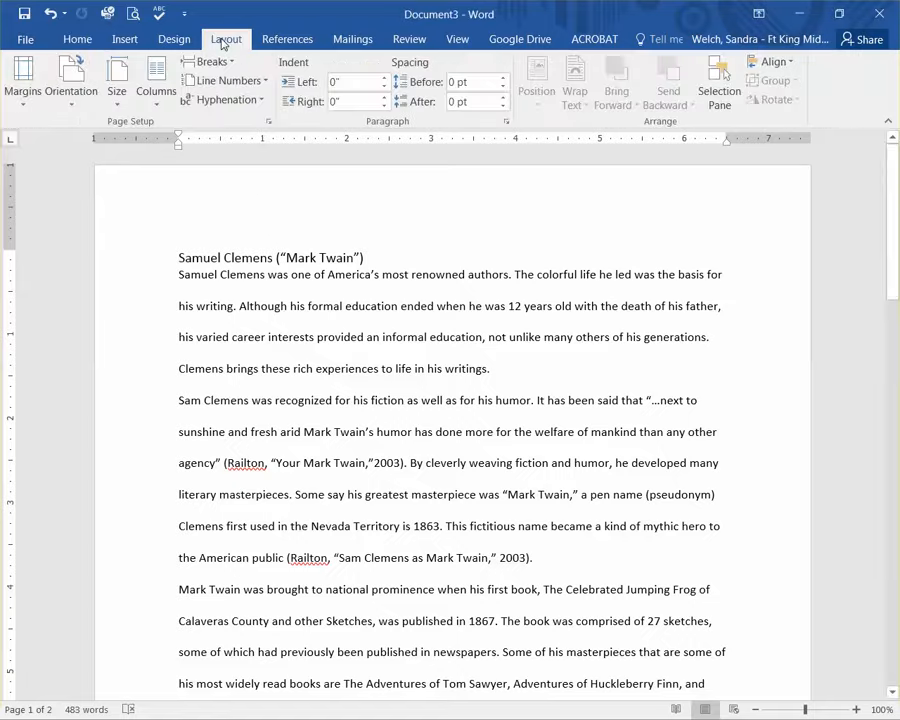
pyautogui.click(25, 95)
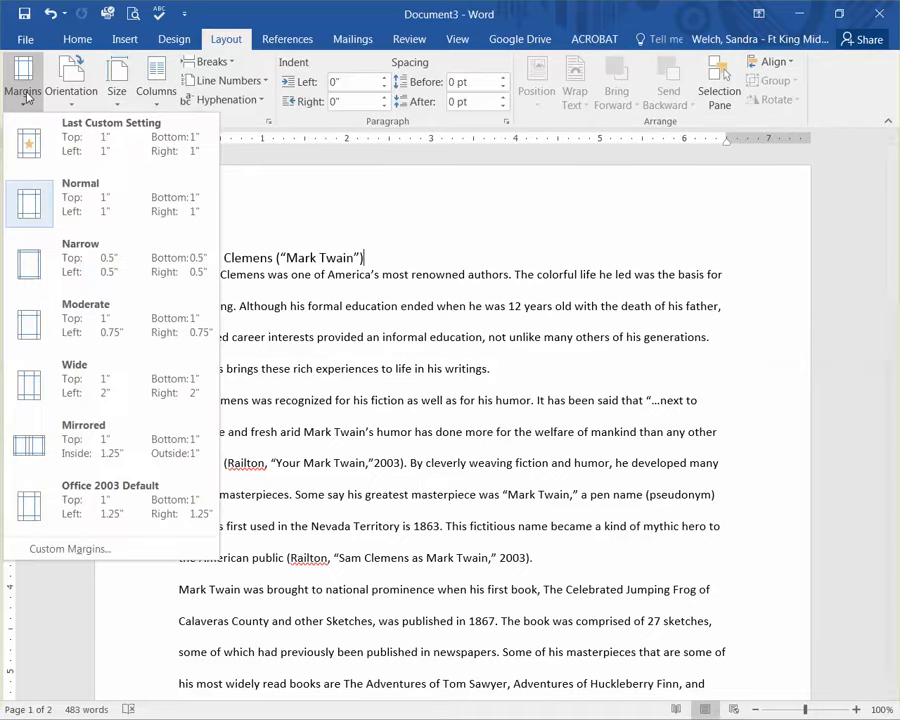
pyautogui.click(84, 551)
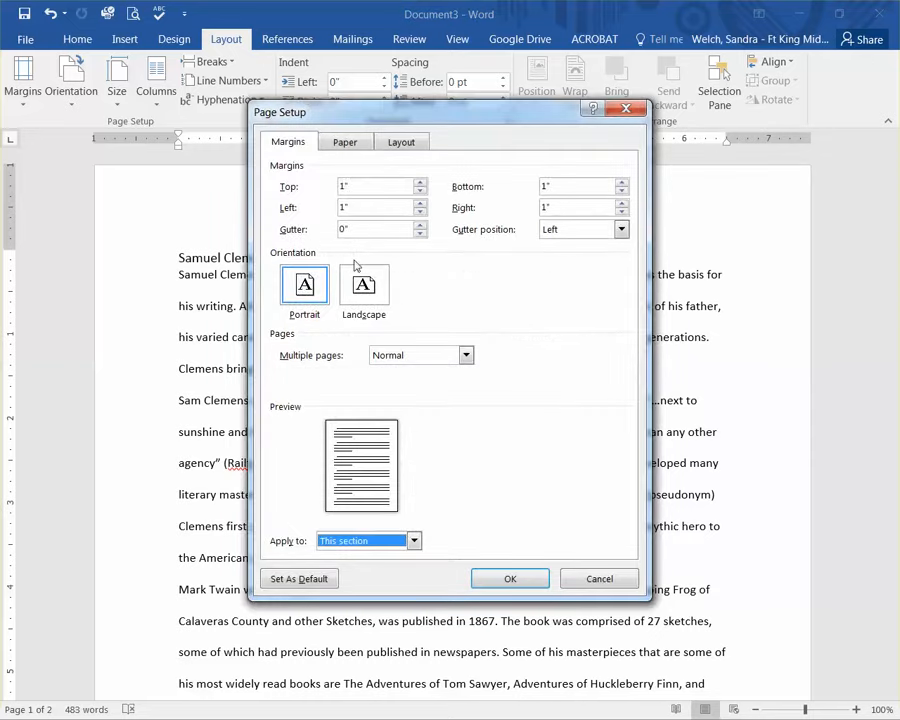
pyautogui.click(372, 184)
pyautogui.moveTo(372, 184); pyautogui.dragTo(329, 183)
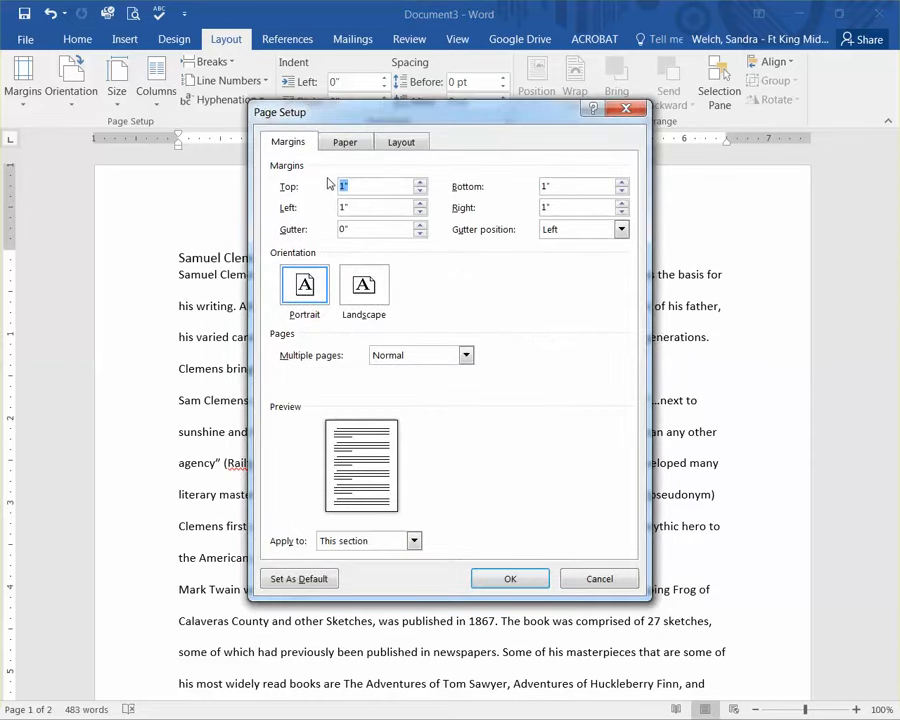
pyautogui.write('2')
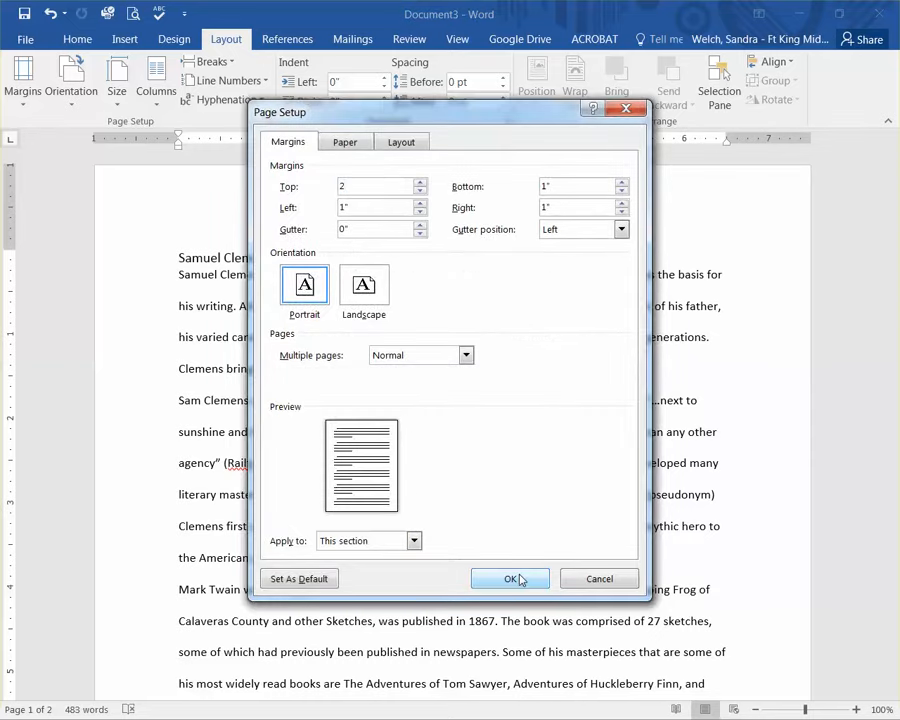
pyautogui.click(412, 541)
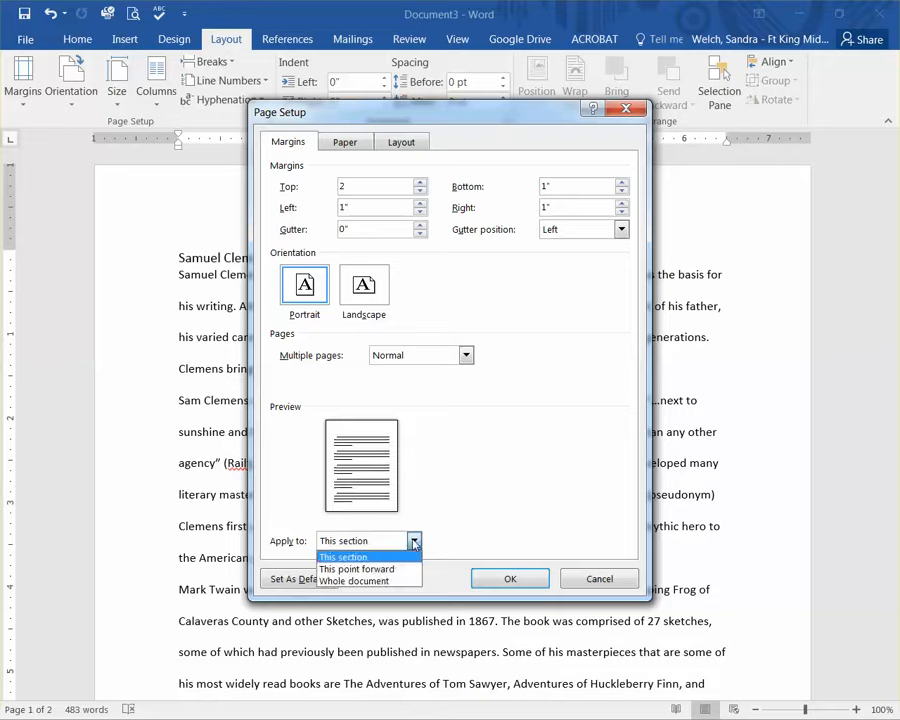
pyautogui.click(380, 582)
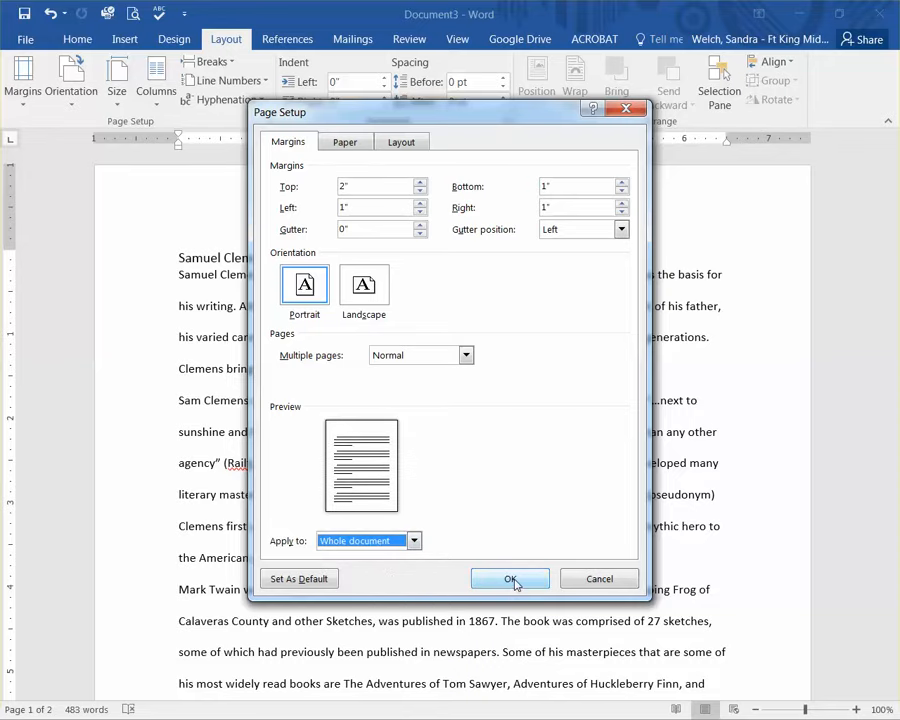
pyautogui.click(514, 580)
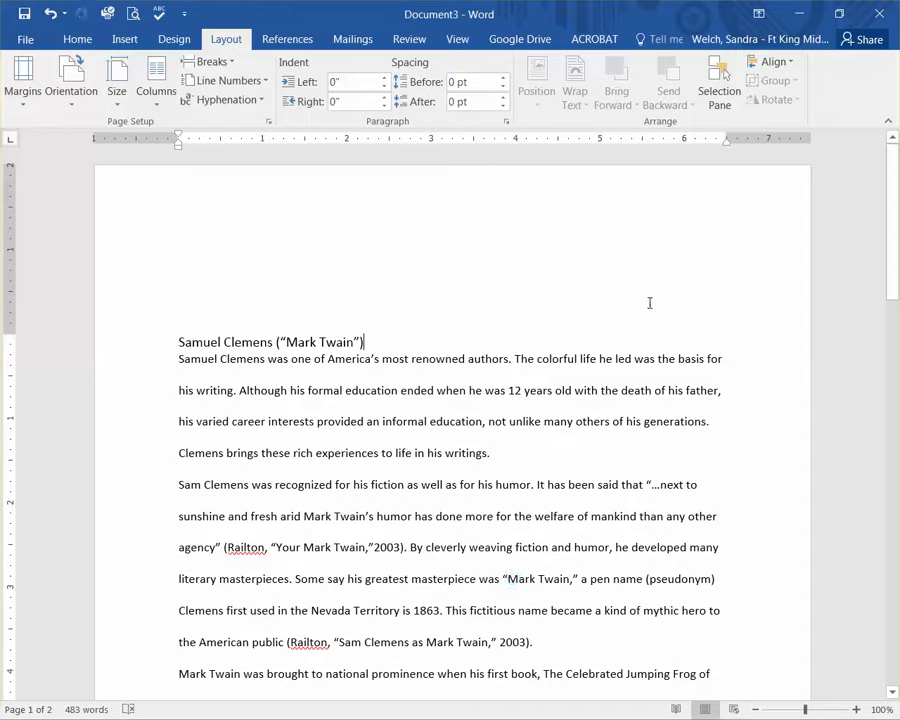
# Open the first page's header and insert a top-of-page number in the Plain Number 3 style
pyautogui.click(127, 44)
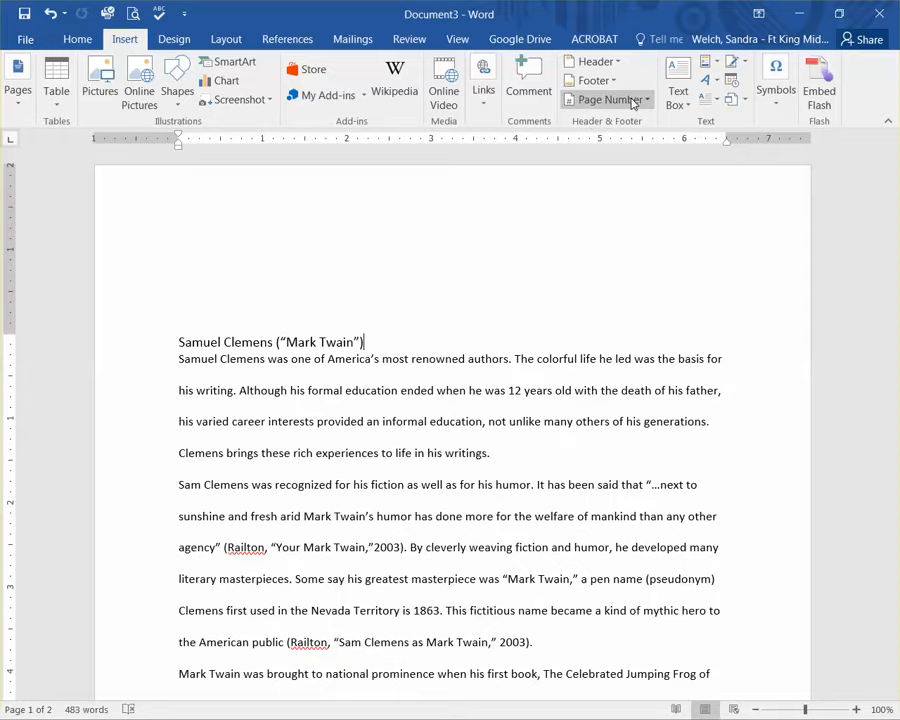
pyautogui.doubleClick(640, 235)
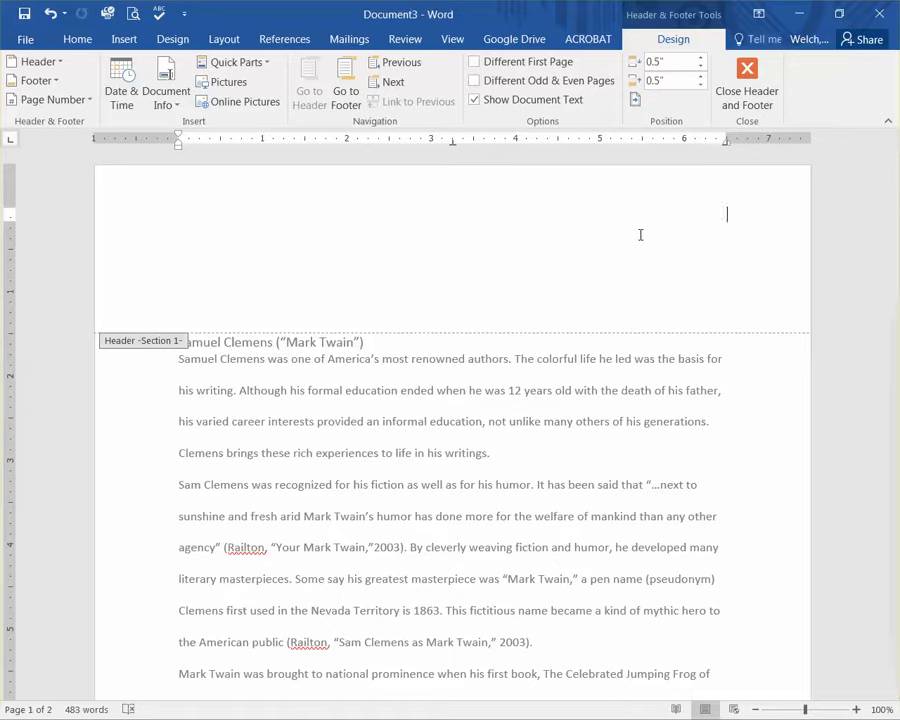
pyautogui.click(49, 100)
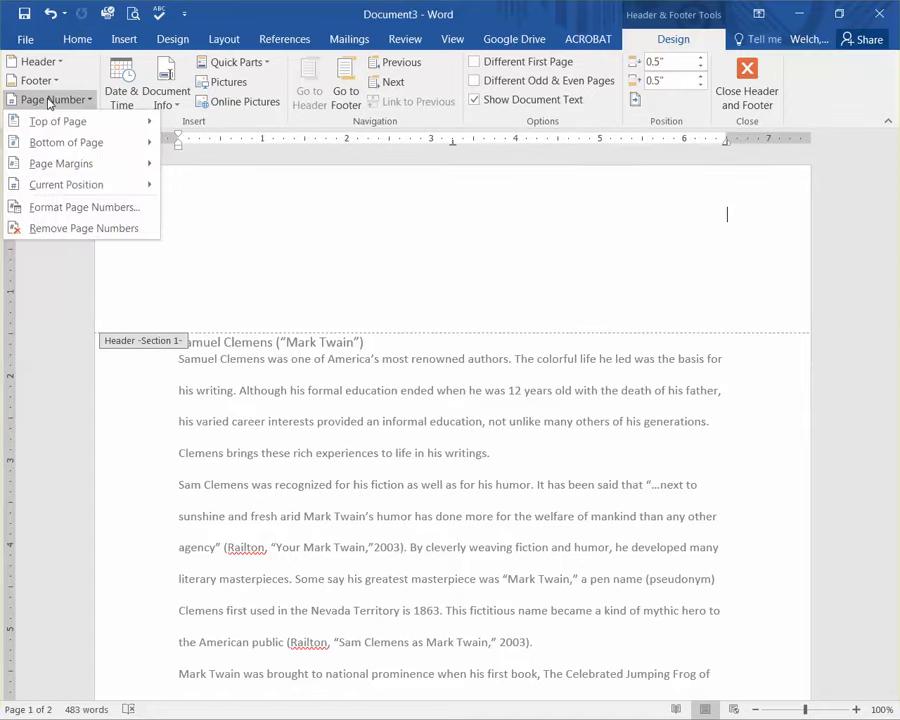
pyautogui.moveTo(44, 122)
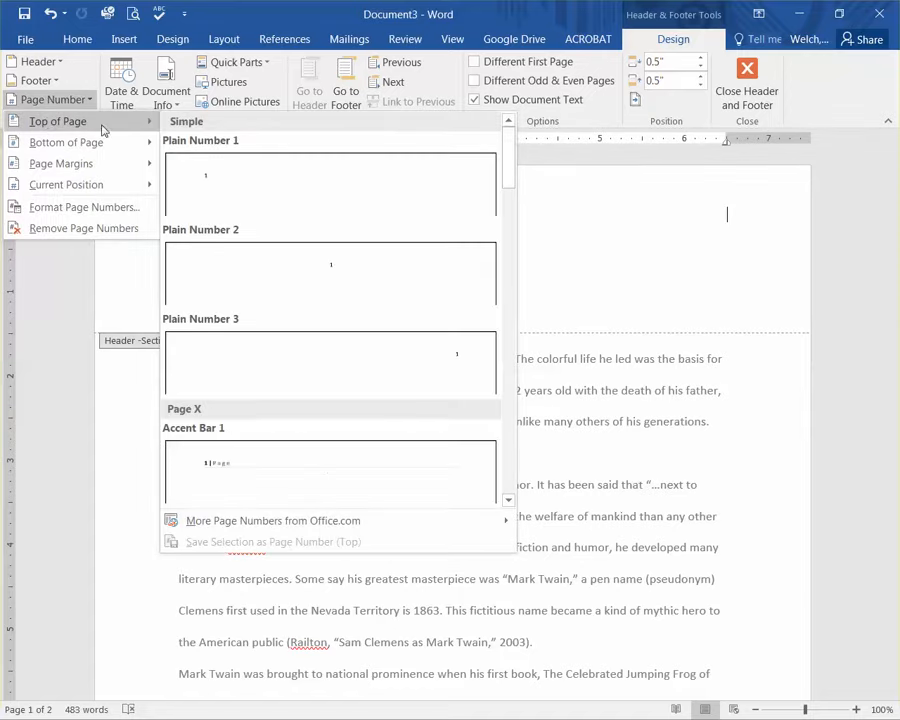
pyautogui.click(351, 364)
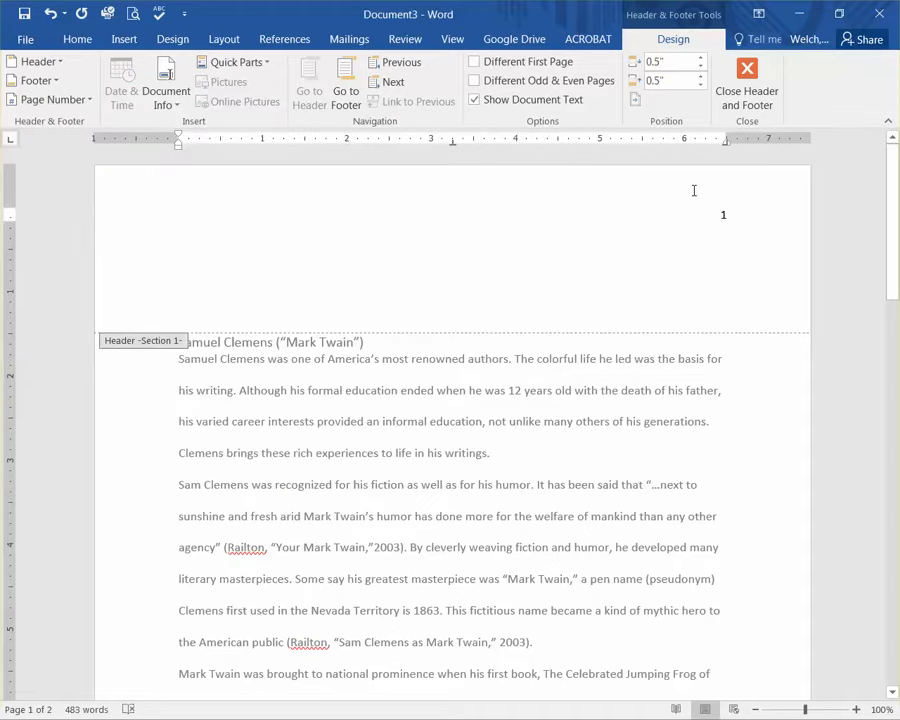
# Suppress the page number on page 1 with the Different First Page option and leave the header
pyautogui.scroll(-1, 748, 316)
pyautogui.scroll(-10, 745, 316)
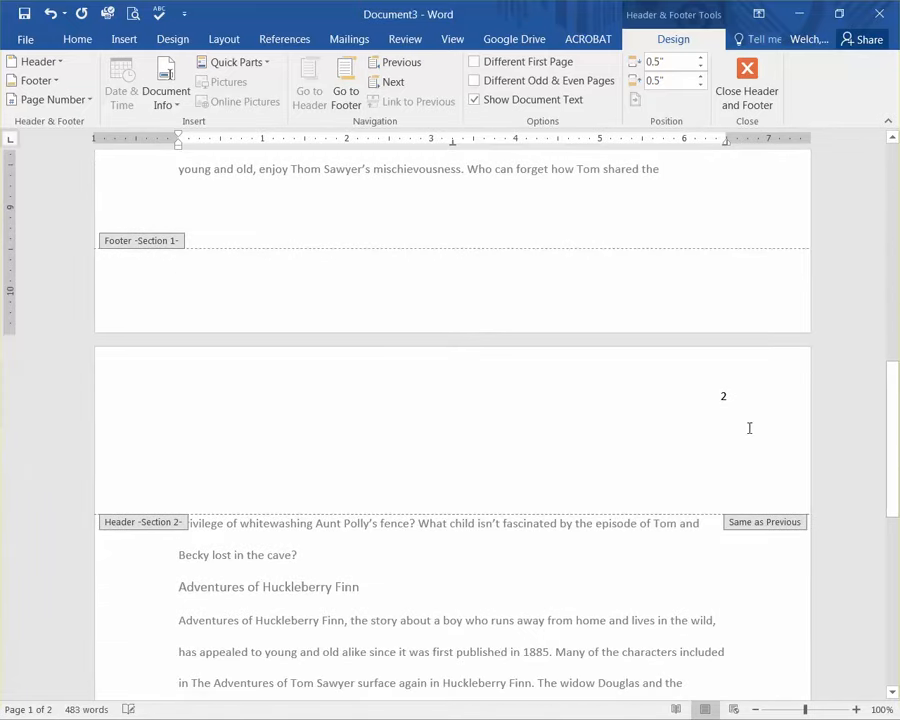
pyautogui.scroll(8, 727, 386)
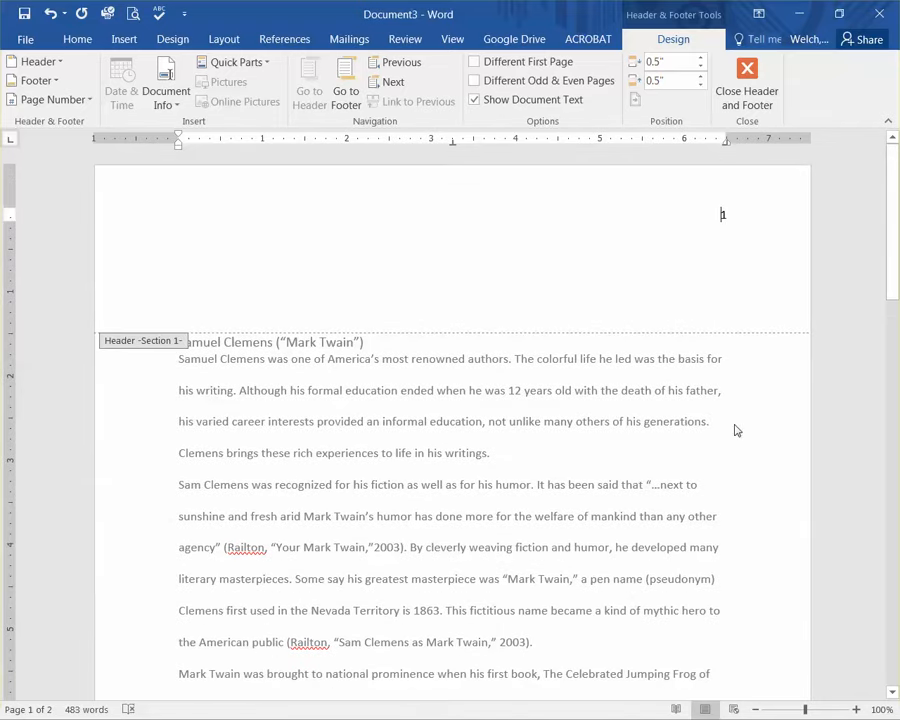
pyautogui.scroll(-8, 735, 430)
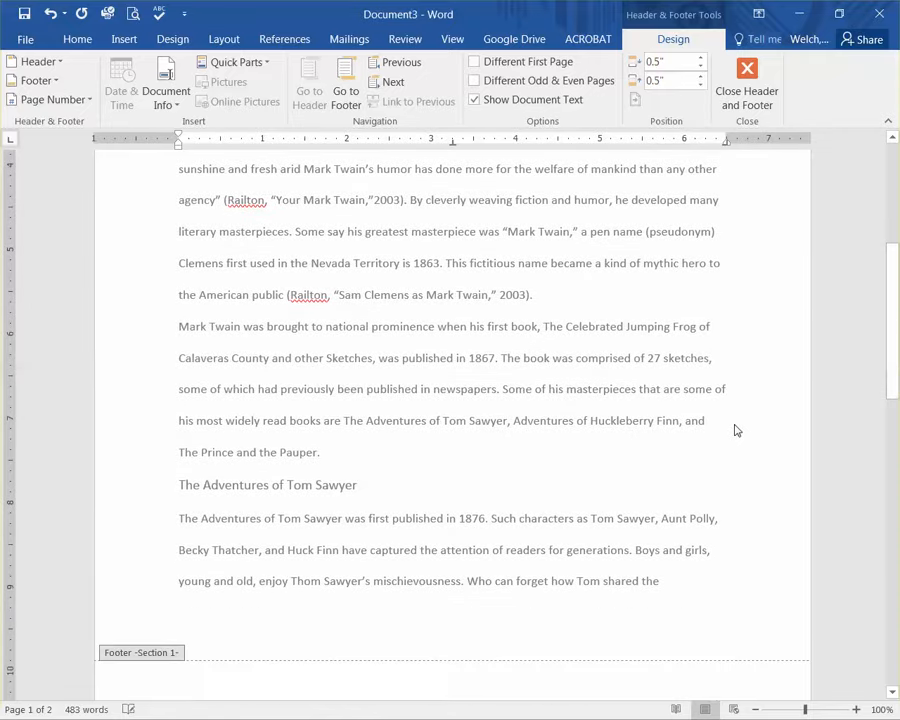
pyautogui.scroll(8, 733, 428)
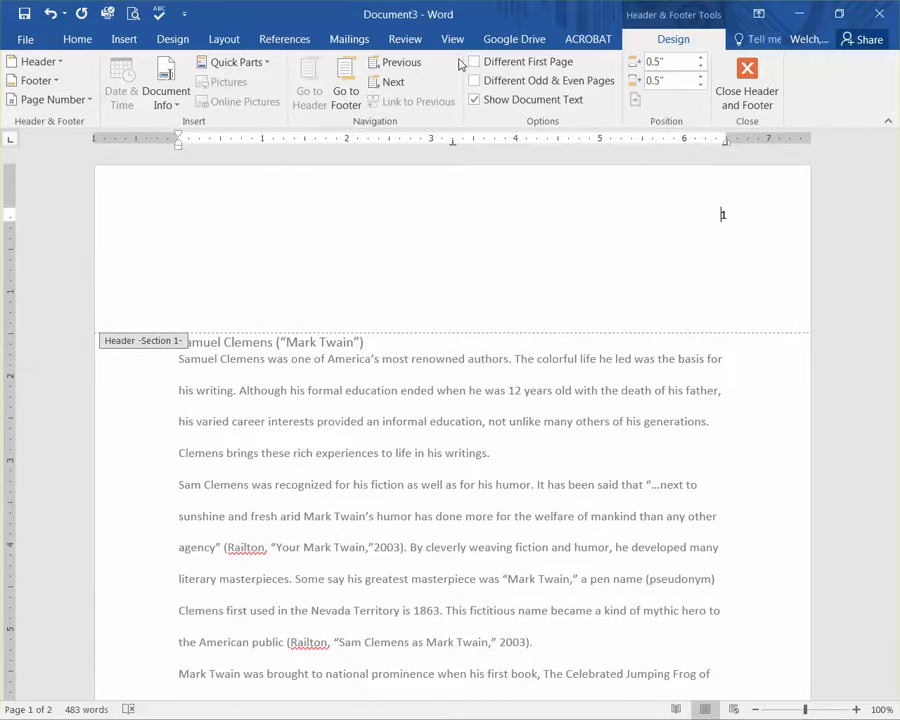
pyautogui.click(477, 63)
pyautogui.click(723, 214)
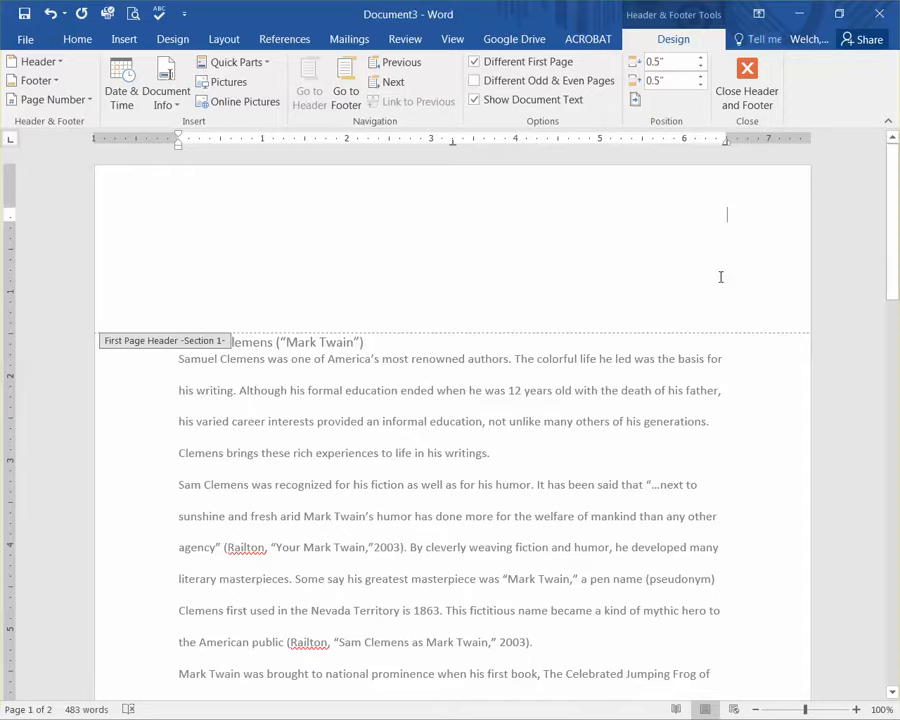
pyautogui.scroll(-10, 727, 326)
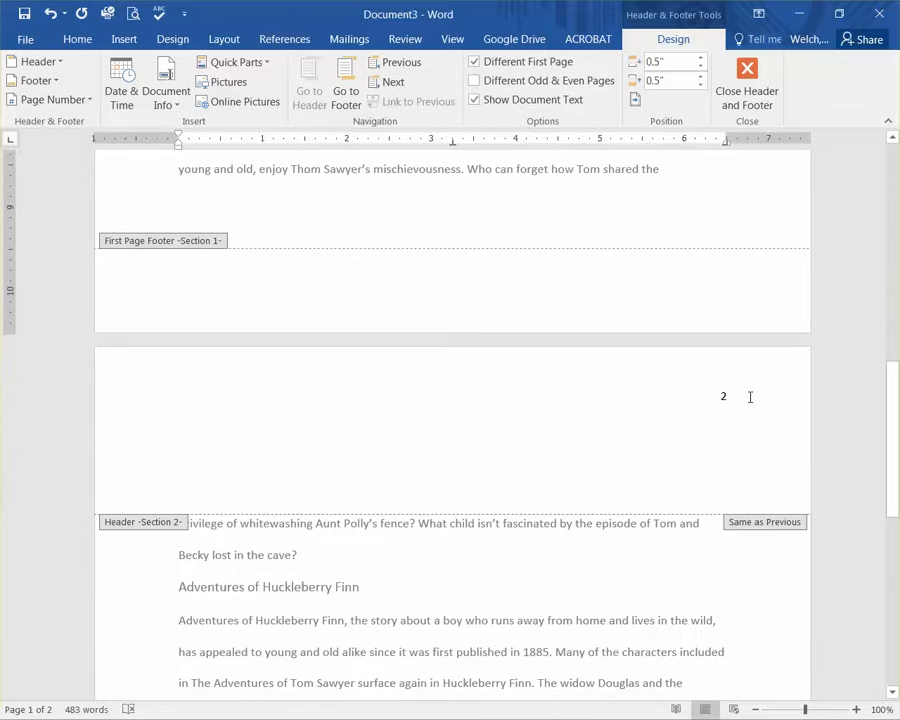
pyautogui.scroll(10, 746, 398)
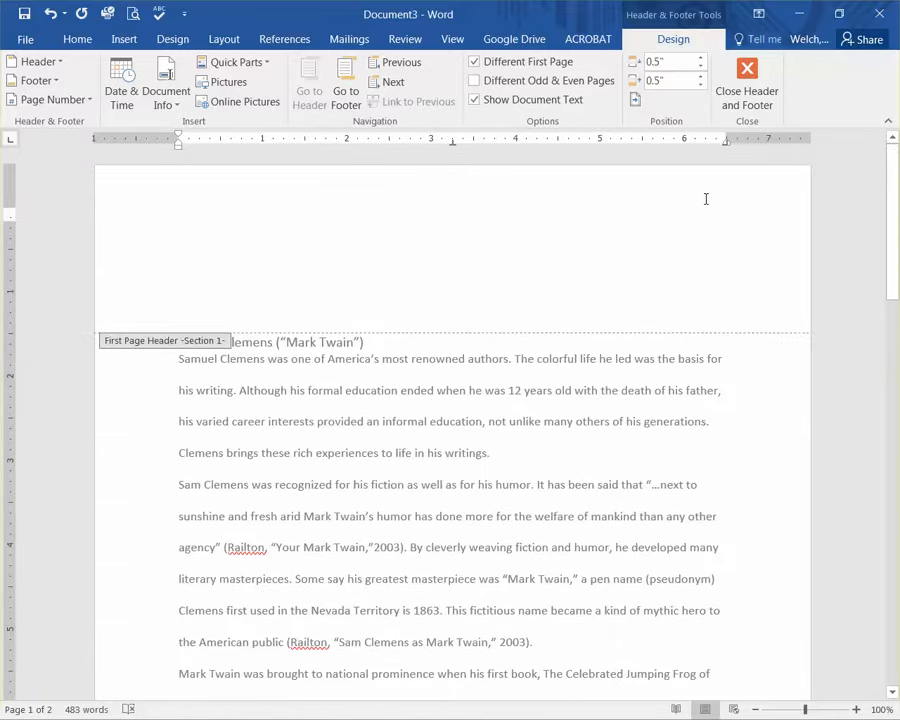
pyautogui.click(748, 74)
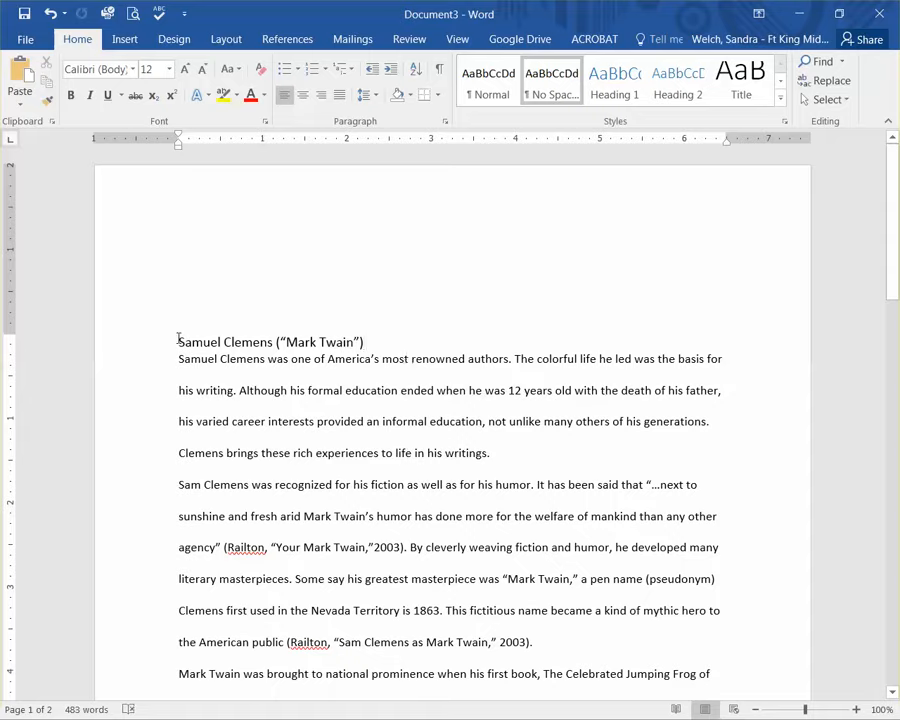
# Format the entire document's text in Times New Roman at size 12
pyautogui.moveTo(187, 341)
pyautogui.mouseDown()
pyautogui.moveTo(379, 335)
pyautogui.moveTo(174, 324)
pyautogui.mouseUp()
pyautogui.click(173, 327)
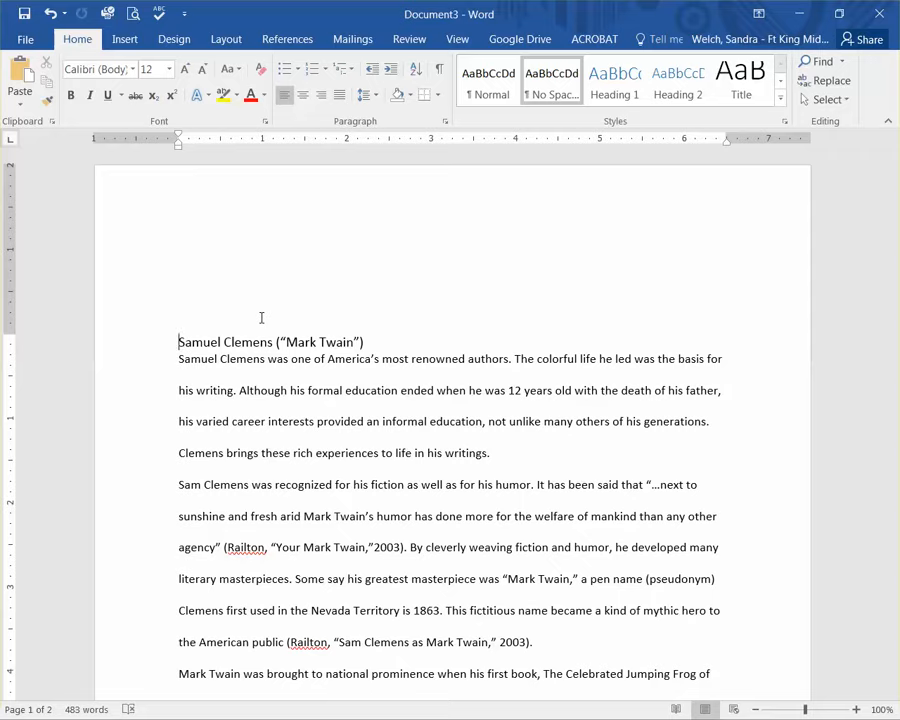
pyautogui.hotkey('ctrl', 'a')
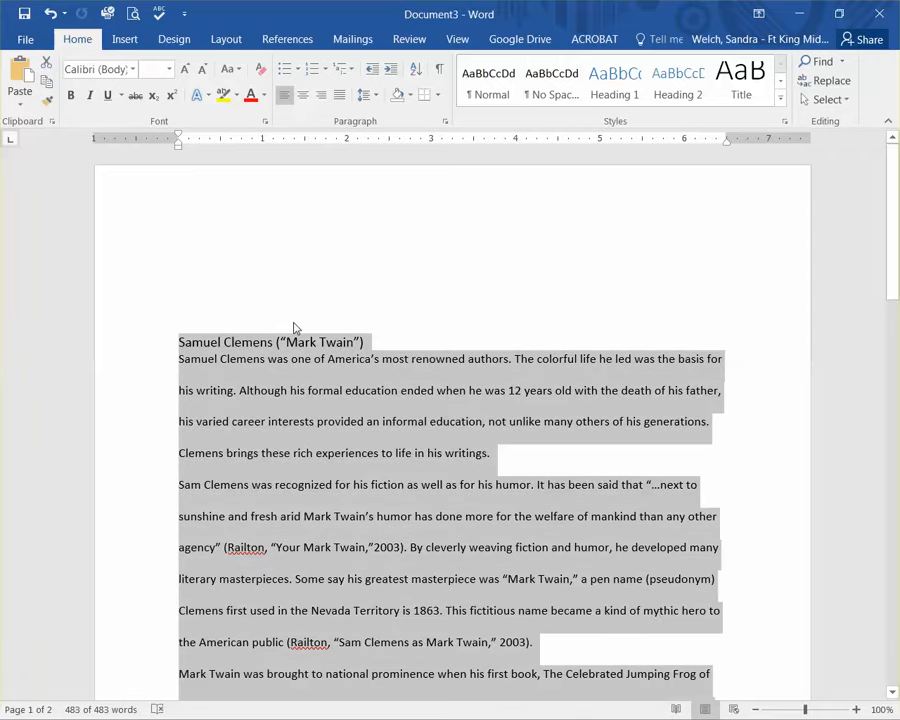
pyautogui.click(132, 70)
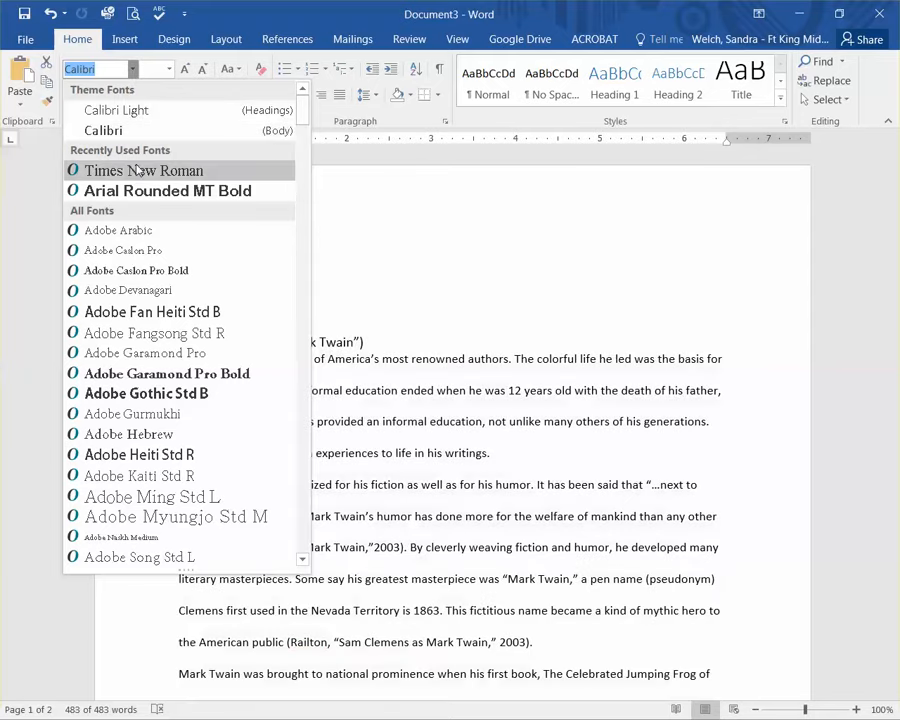
pyautogui.click(138, 172)
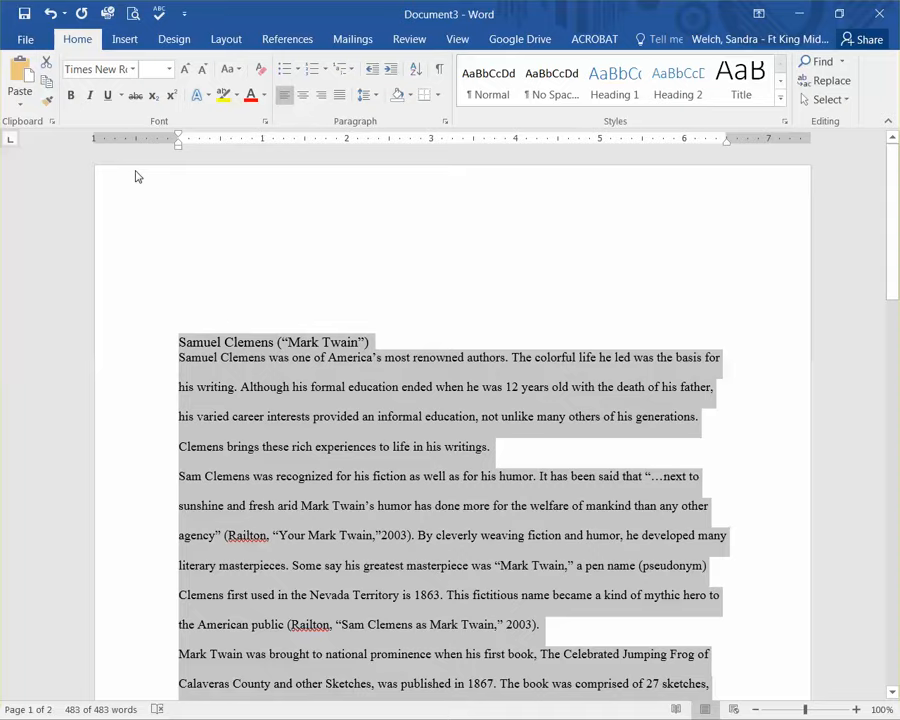
pyautogui.click(170, 70)
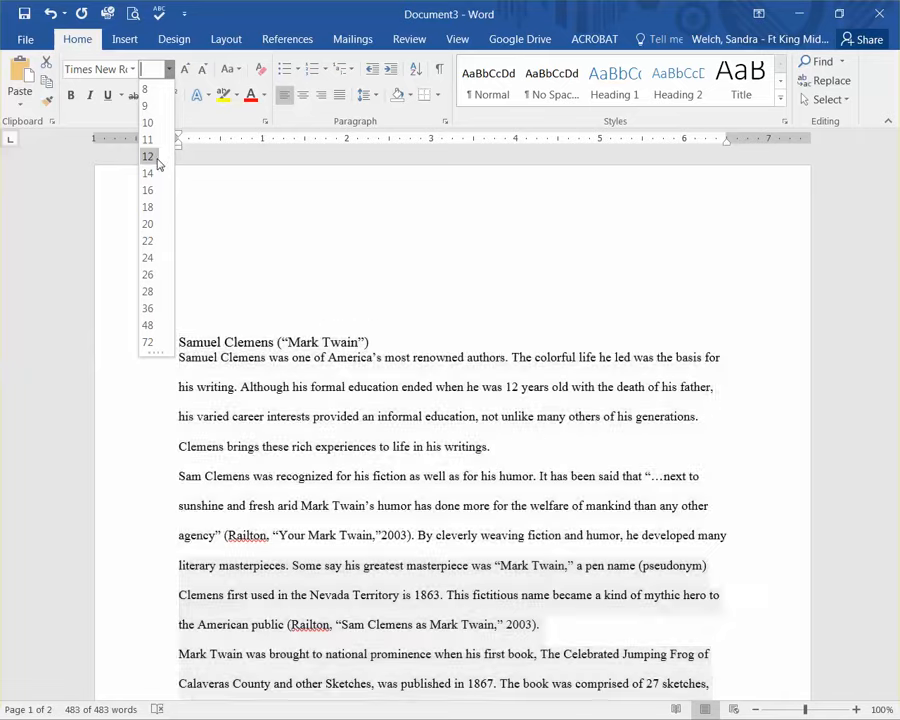
pyautogui.click(156, 155)
# Make the title line "Samuel Clemens (“Mark Twain”)" bold and center it
pyautogui.click(289, 342)
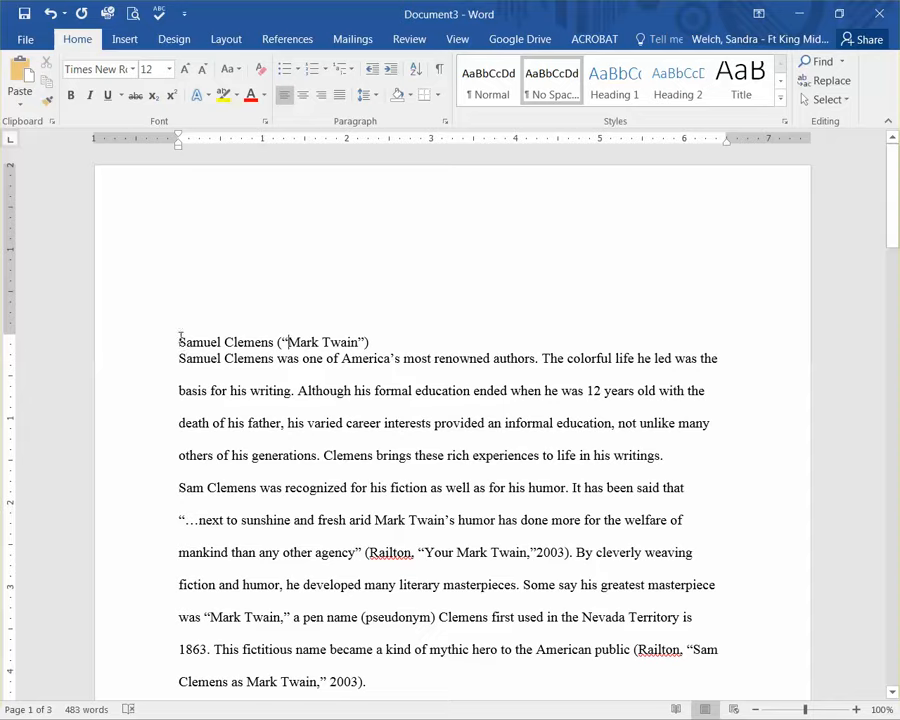
pyautogui.moveTo(180, 337); pyautogui.dragTo(382, 343)
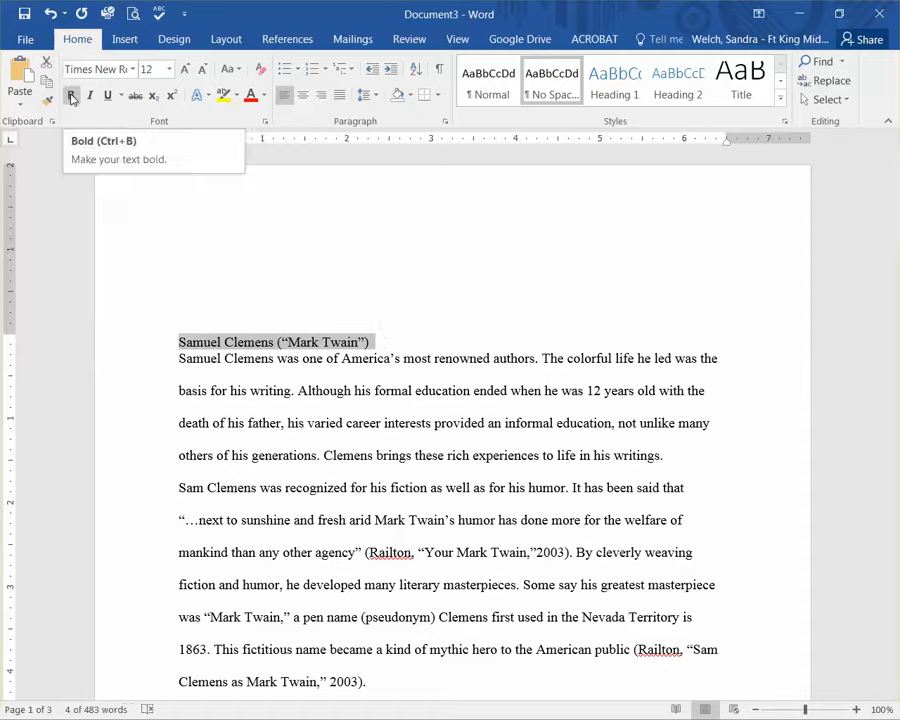
pyautogui.click(71, 97)
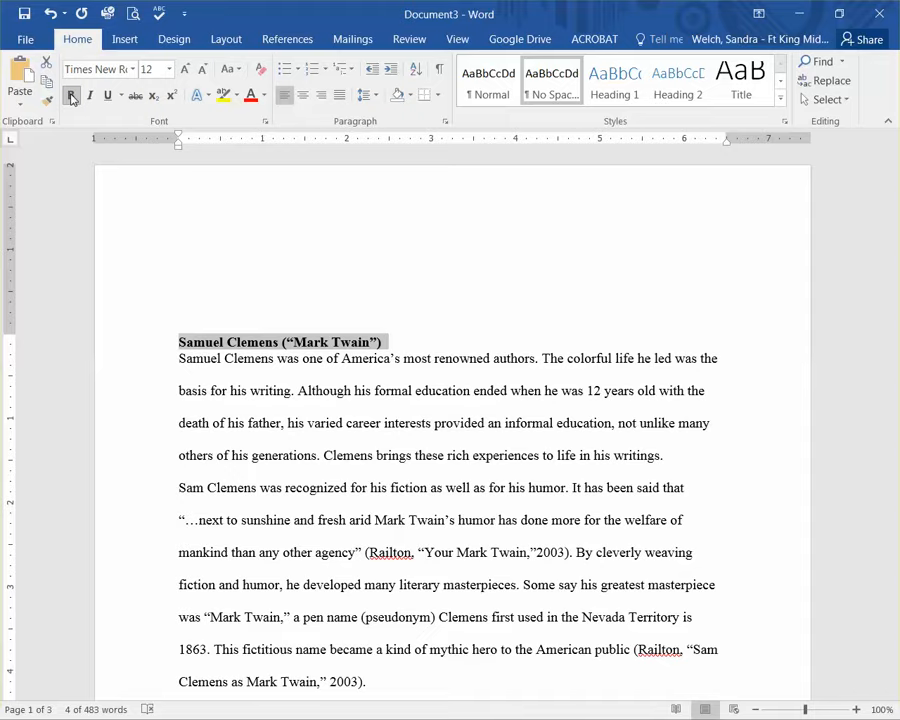
pyautogui.click(303, 97)
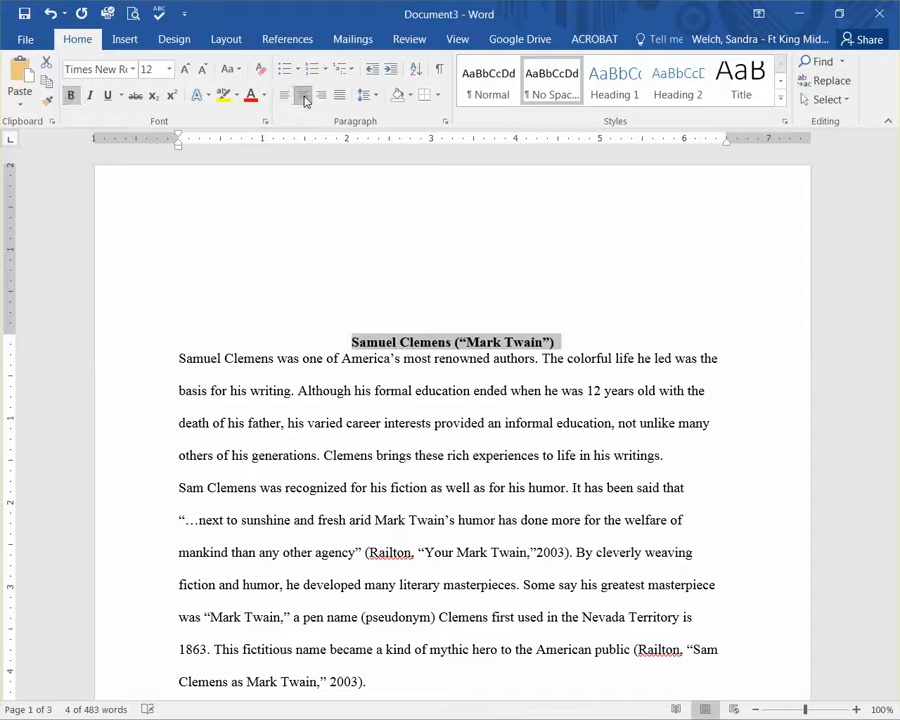
# Set the report title's font size to 14 and change its case to UPPERCASE
pyautogui.click(170, 70)
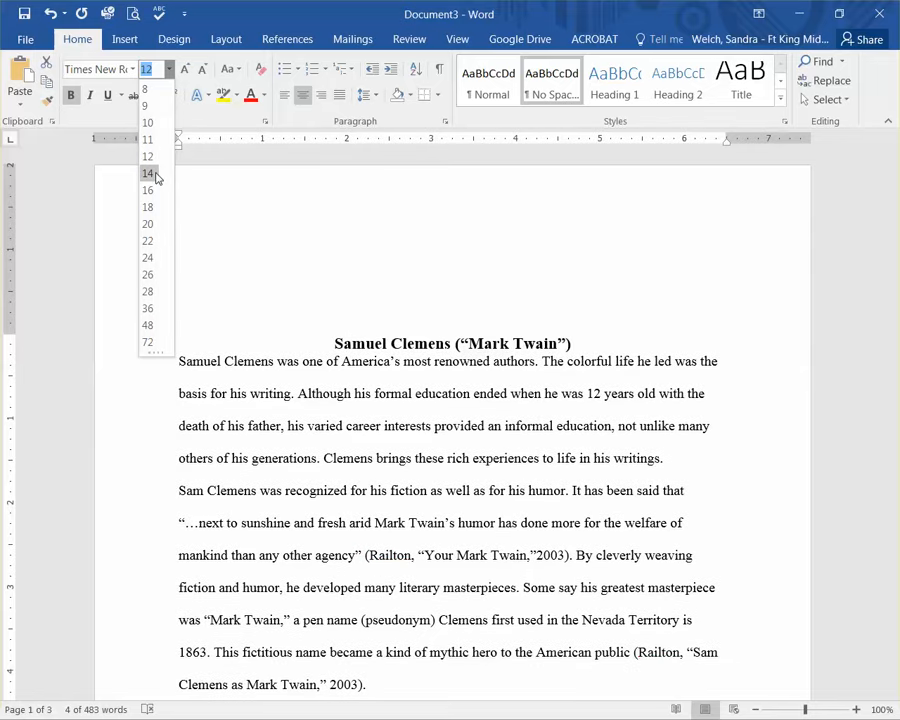
pyautogui.click(155, 175)
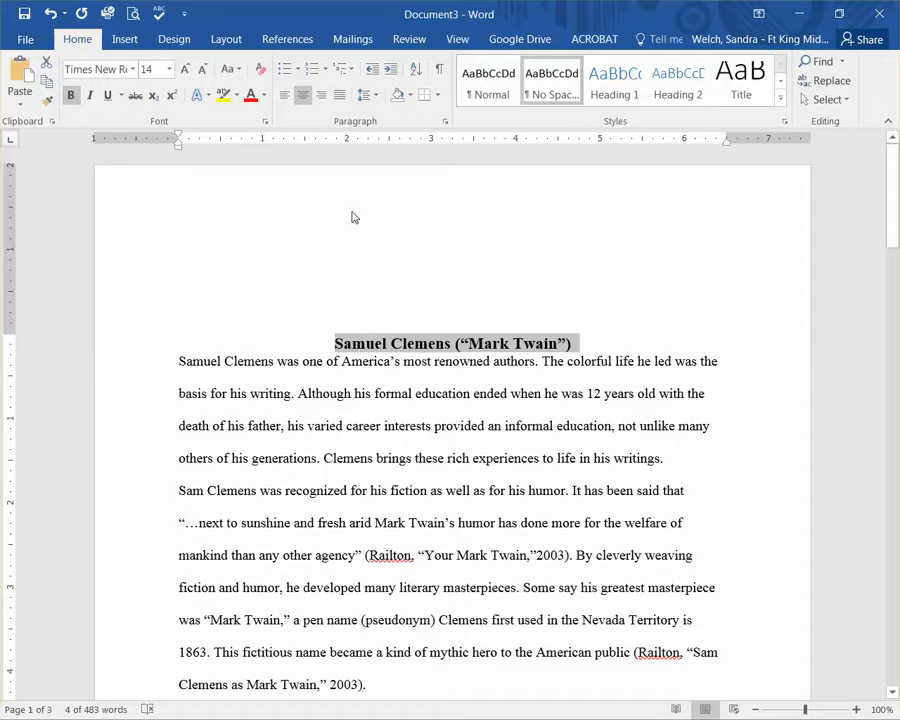
pyautogui.click(238, 73)
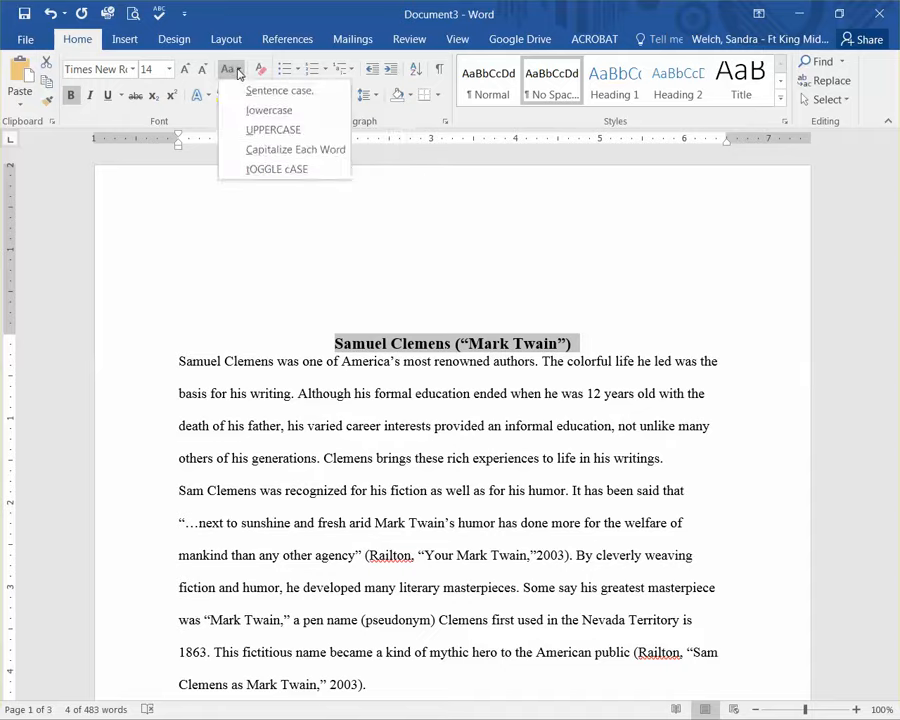
pyautogui.click(250, 129)
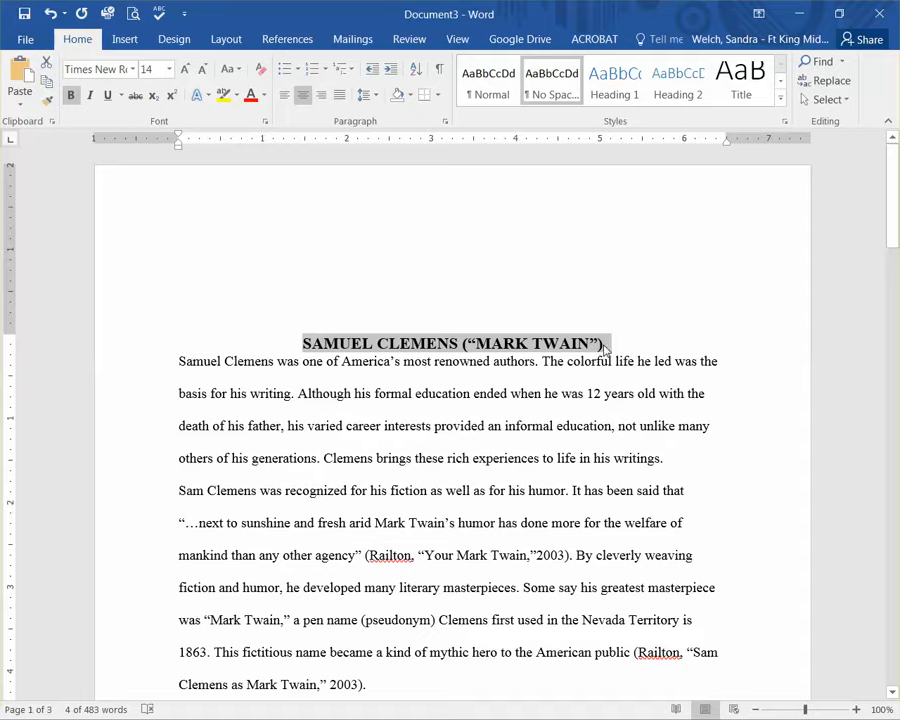
pyautogui.click(605, 345)
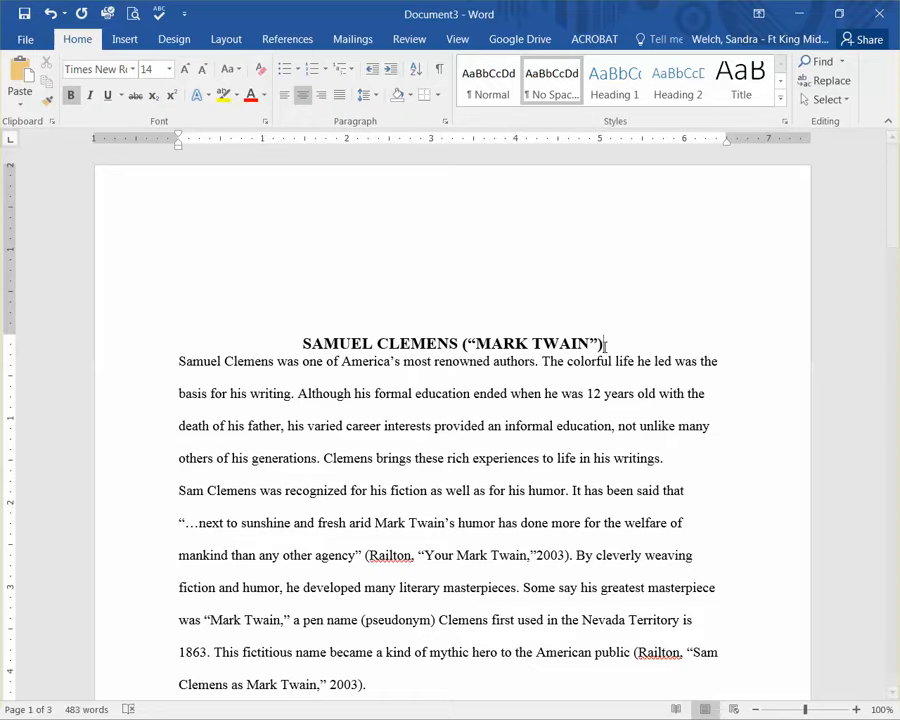
# Insert three blank paragraphs between the report title and the first body paragraph and check them with formatting marks
pyautogui.press('Return')
pyautogui.press('Return')
pyautogui.press('Return')
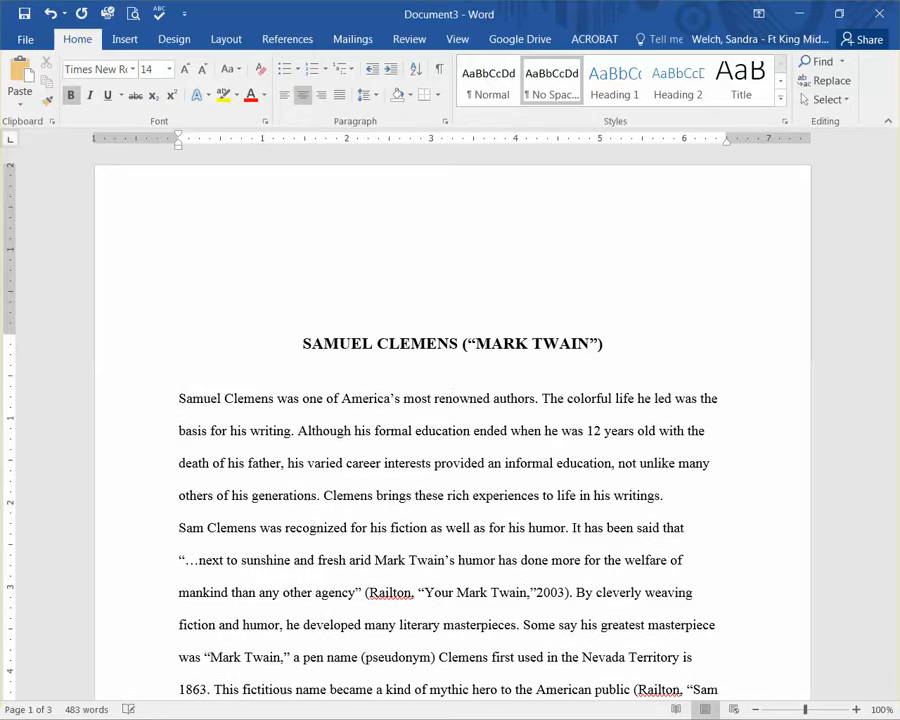
pyautogui.click(439, 69)
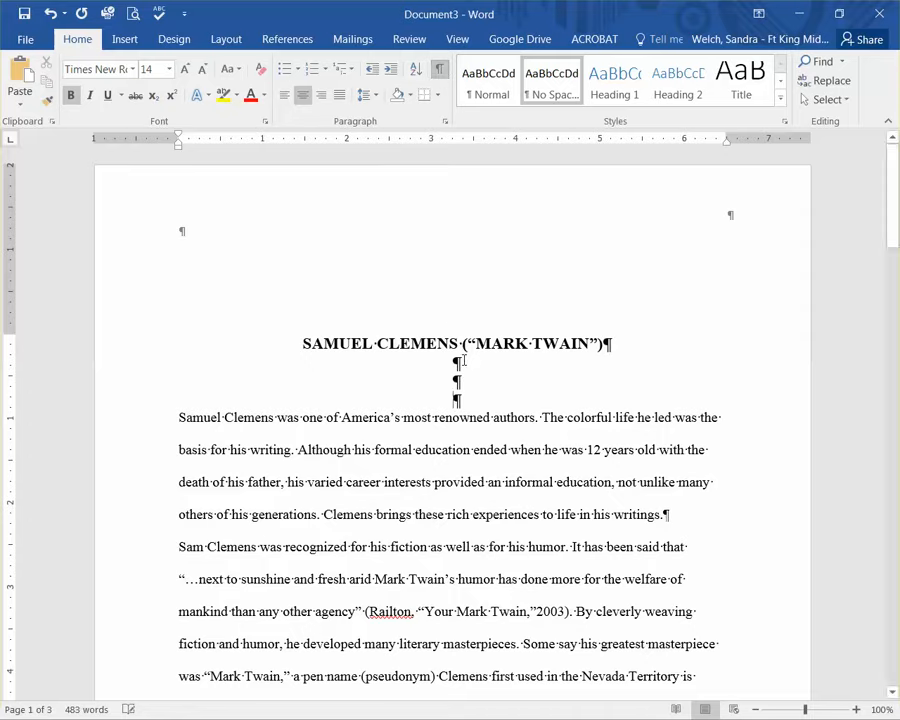
pyautogui.click(439, 73)
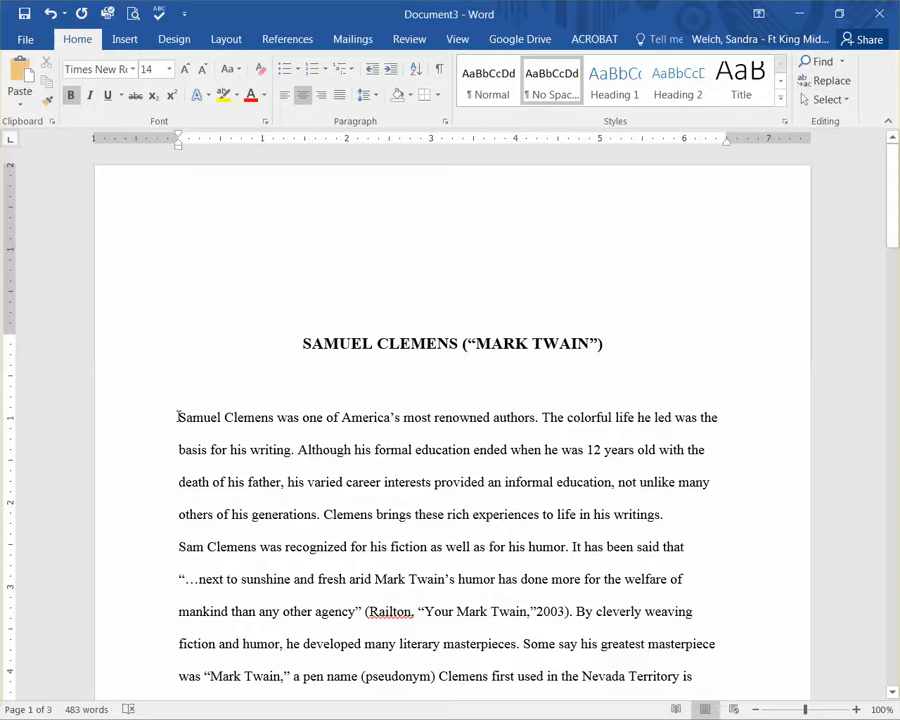
pyautogui.moveTo(178, 417); pyautogui.dragTo(728, 297)
pyautogui.scroll(8, 412, 378)
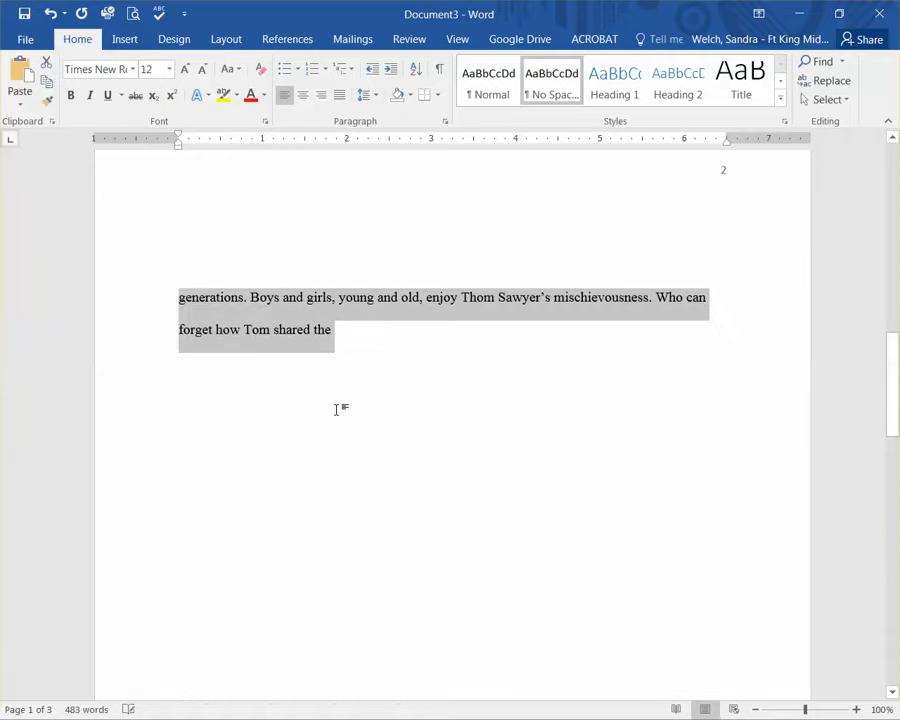
pyautogui.click(194, 403)
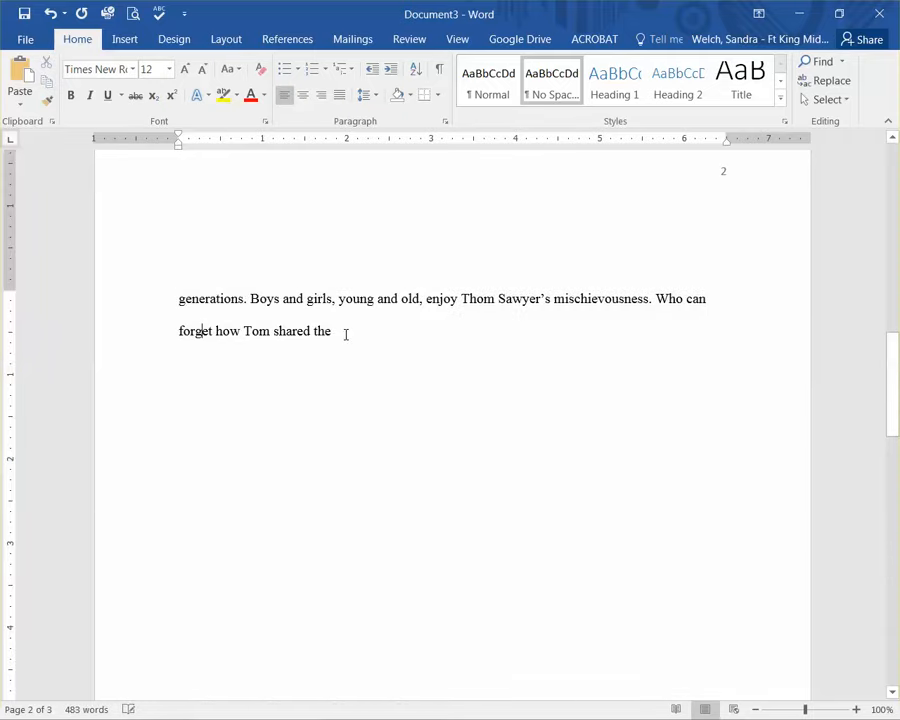
pyautogui.click(339, 331)
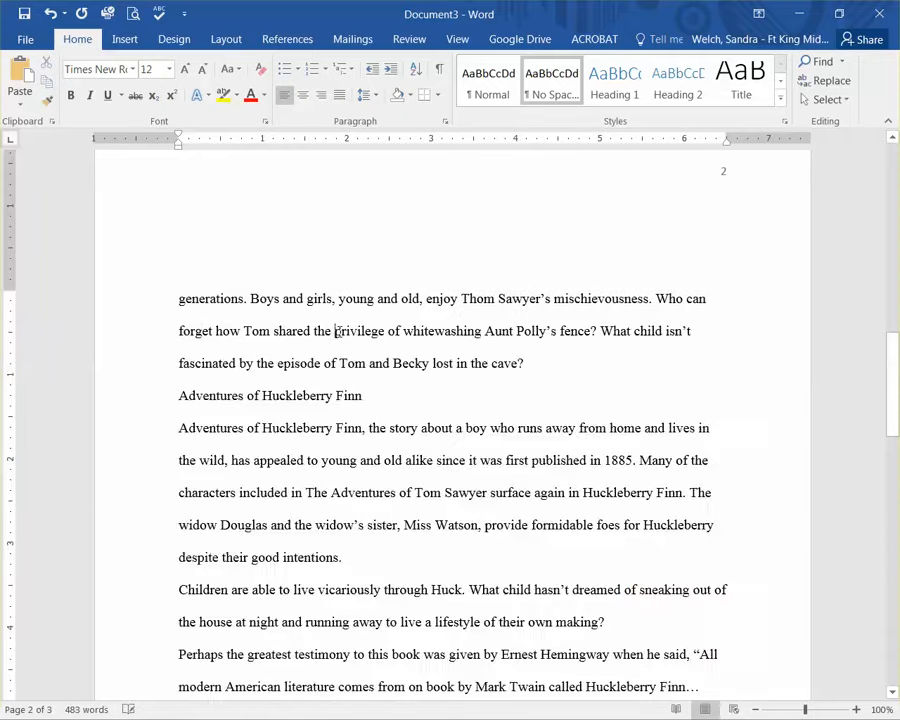
pyautogui.scroll(-15, 510, 550)
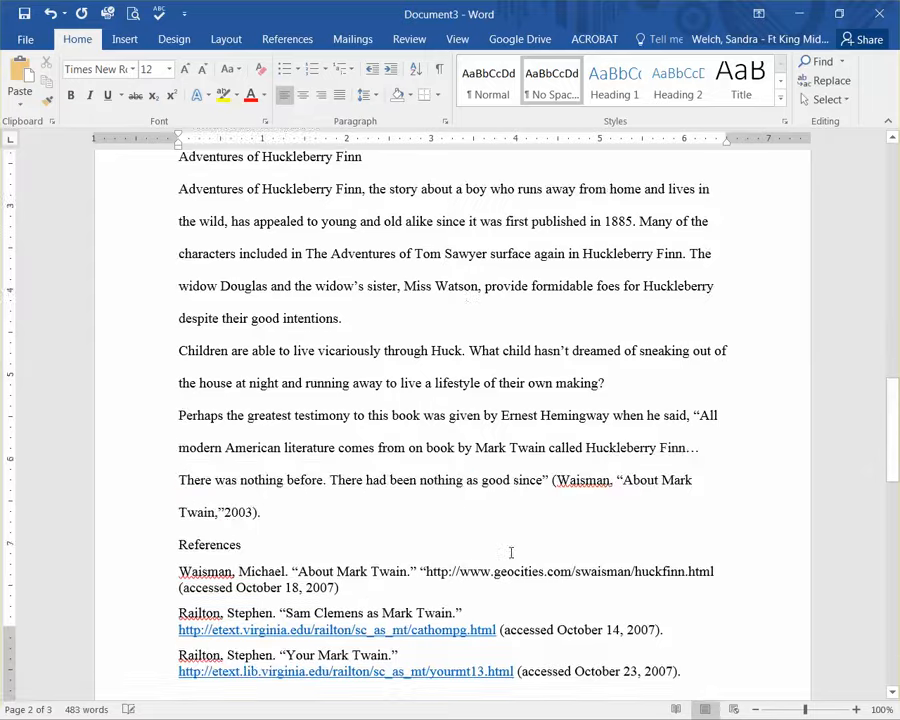
pyautogui.scroll(-3, 544, 572)
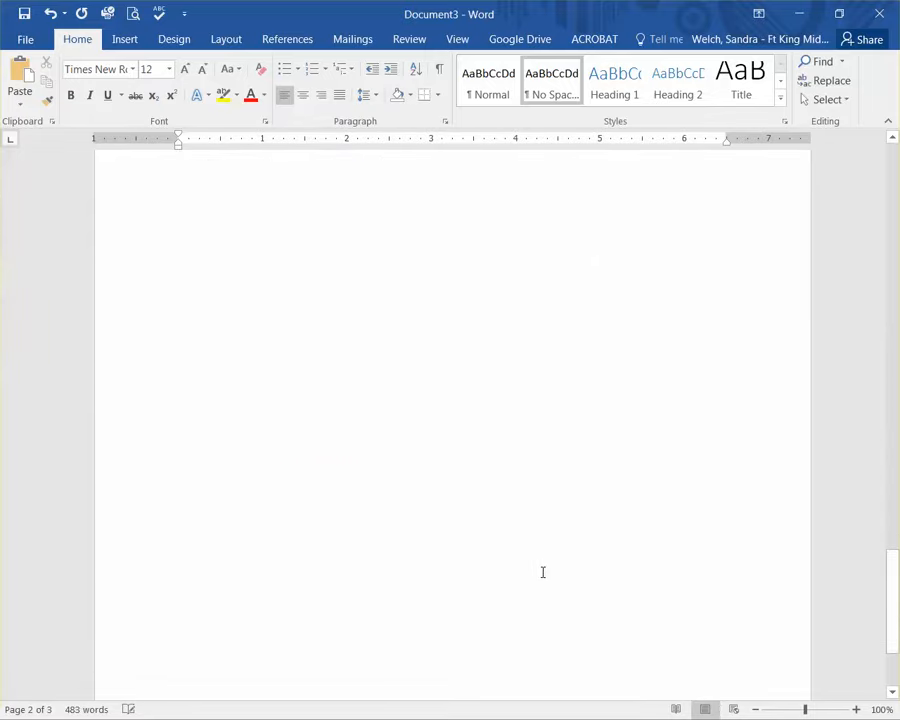
pyautogui.scroll(20, 543, 573)
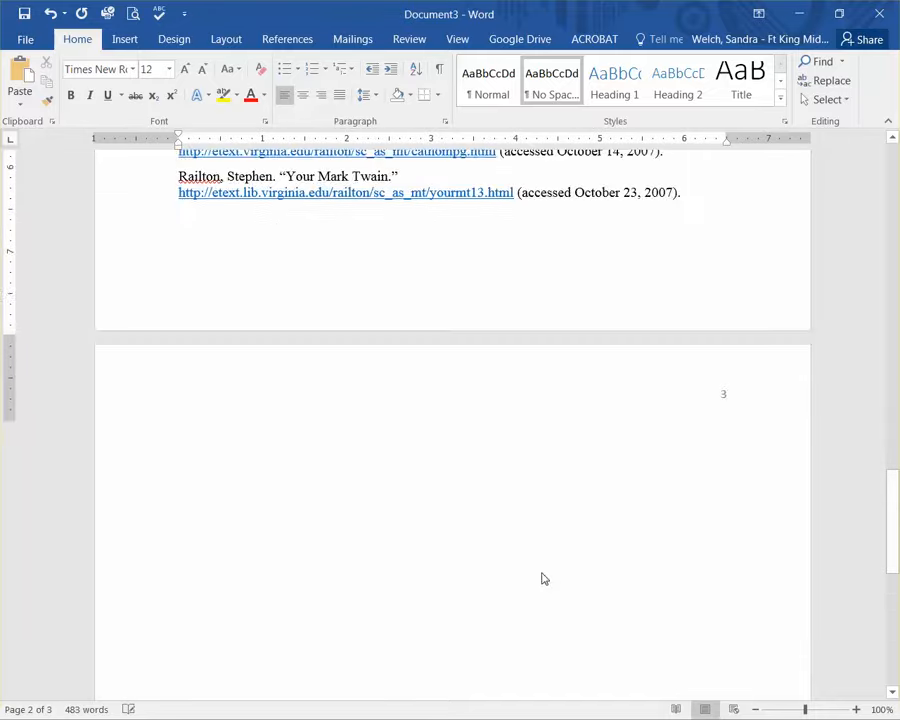
pyautogui.scroll(6, 544, 579)
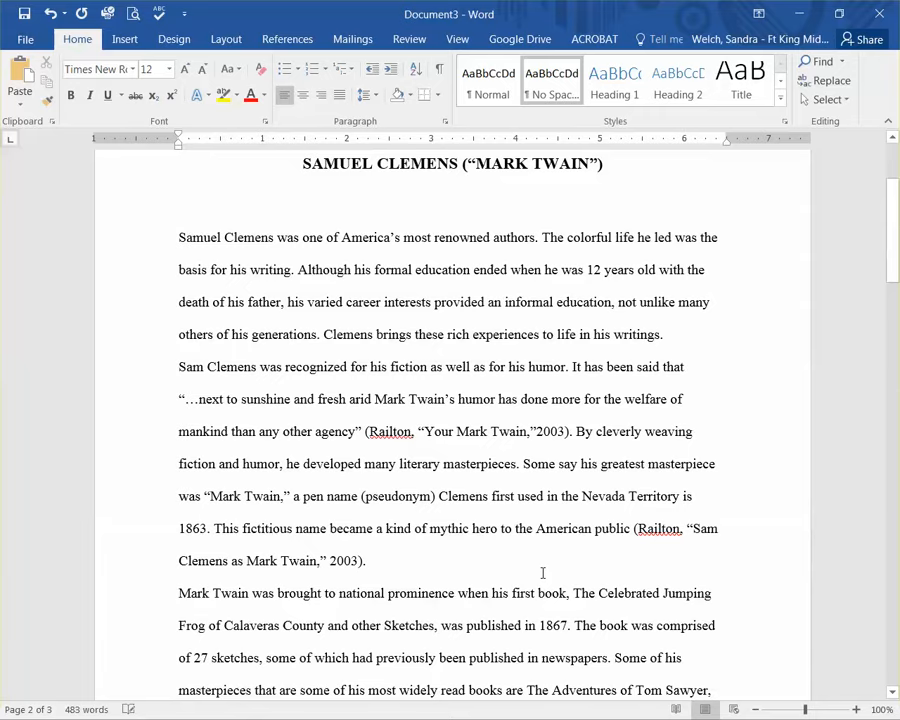
# Review the paragraph settings of all body text above the References heading and accept them with double line spacing
pyautogui.moveTo(179, 238); pyautogui.dragTo(643, 378)
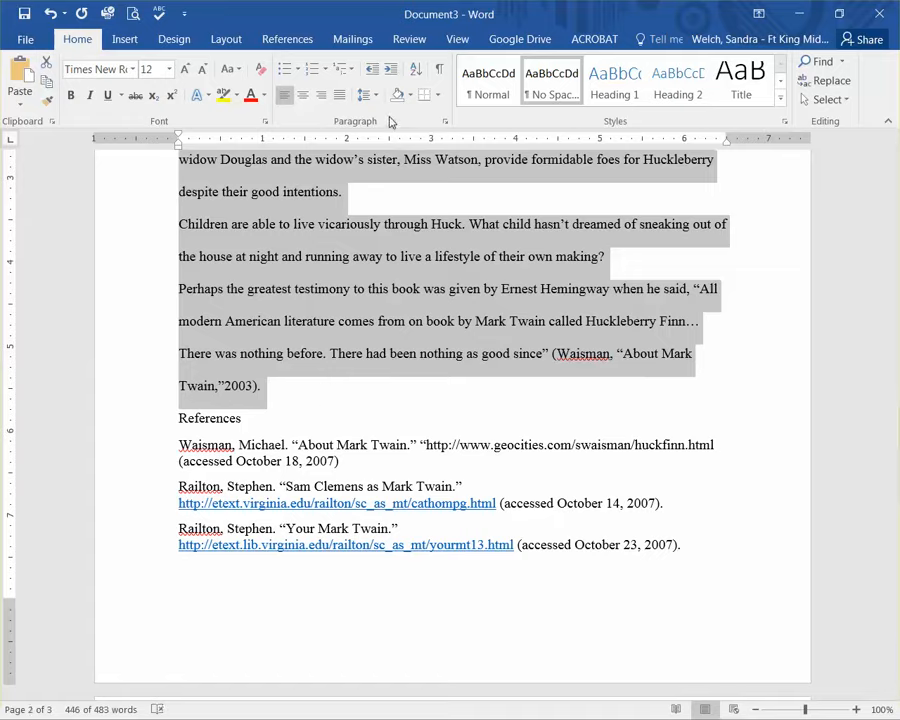
pyautogui.click(446, 124)
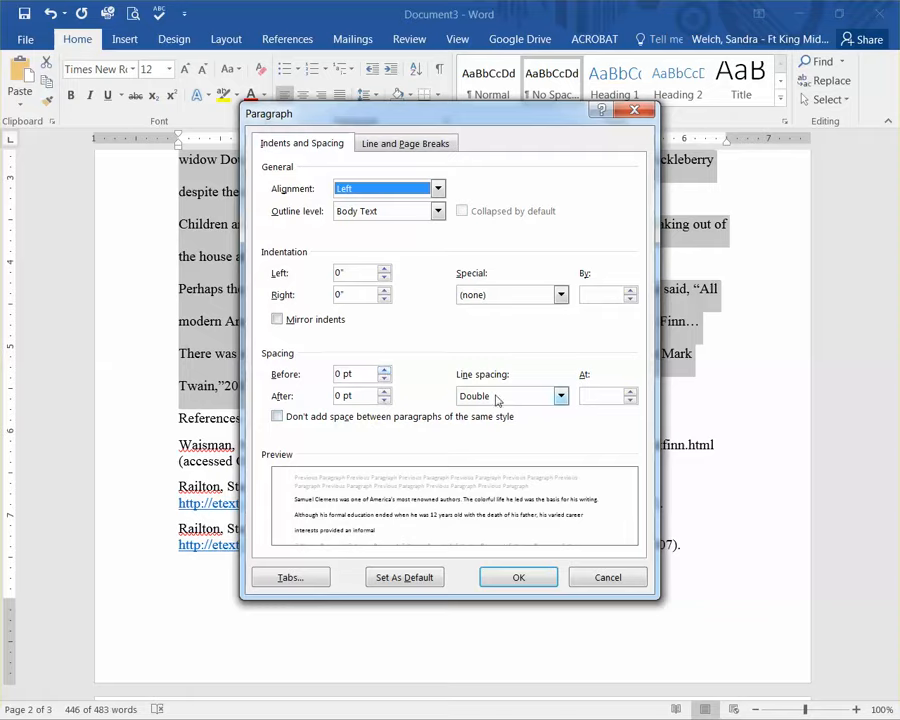
pyautogui.click(520, 578)
pyautogui.click(516, 402)
# Indent the first line of the opening "Samuel Clemens was one of" and the "Mark Twain was brought to" paragraphs by 0.5"
pyautogui.scroll(15, 516, 402)
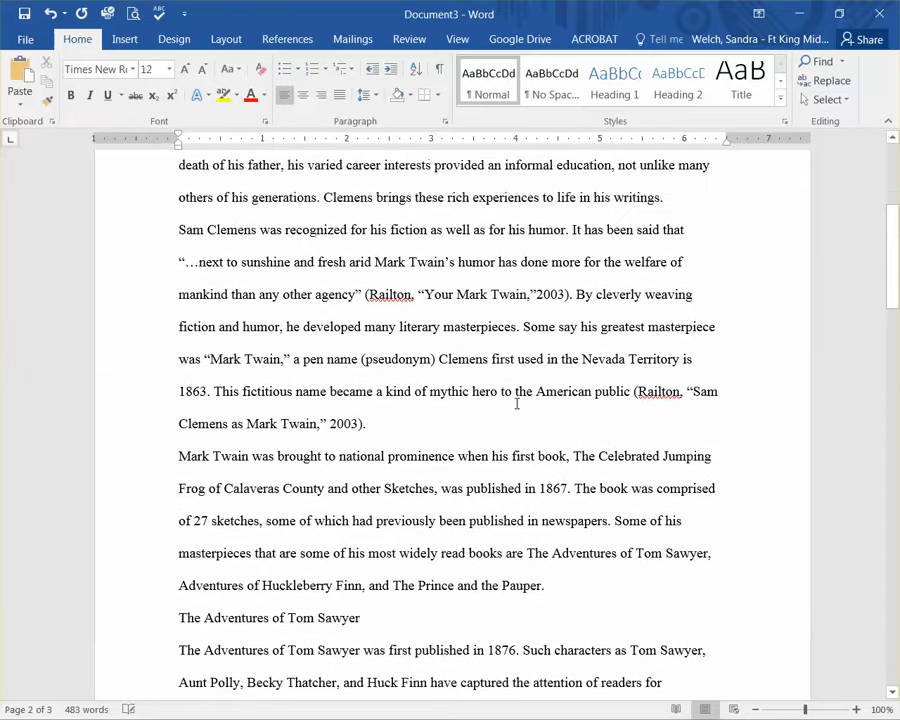
pyautogui.scroll(5, 516, 402)
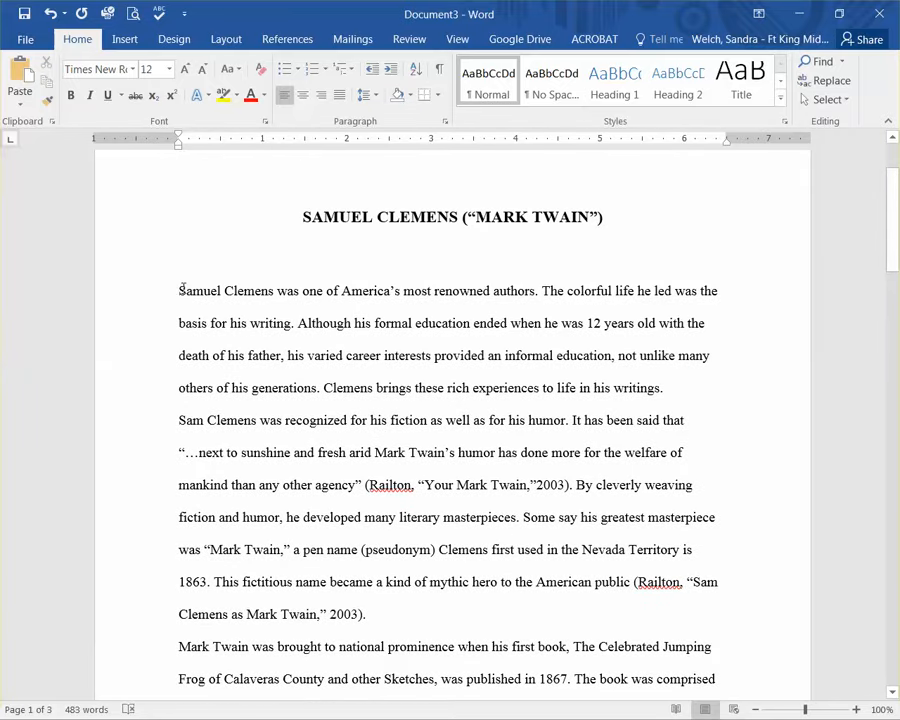
pyautogui.click(178, 290)
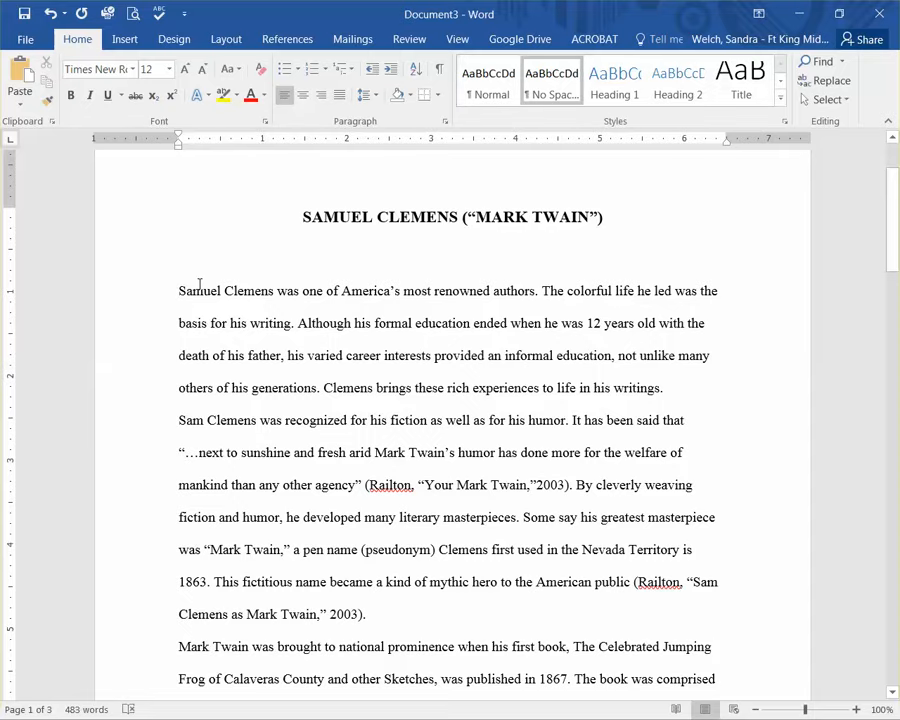
pyautogui.press('Tab')
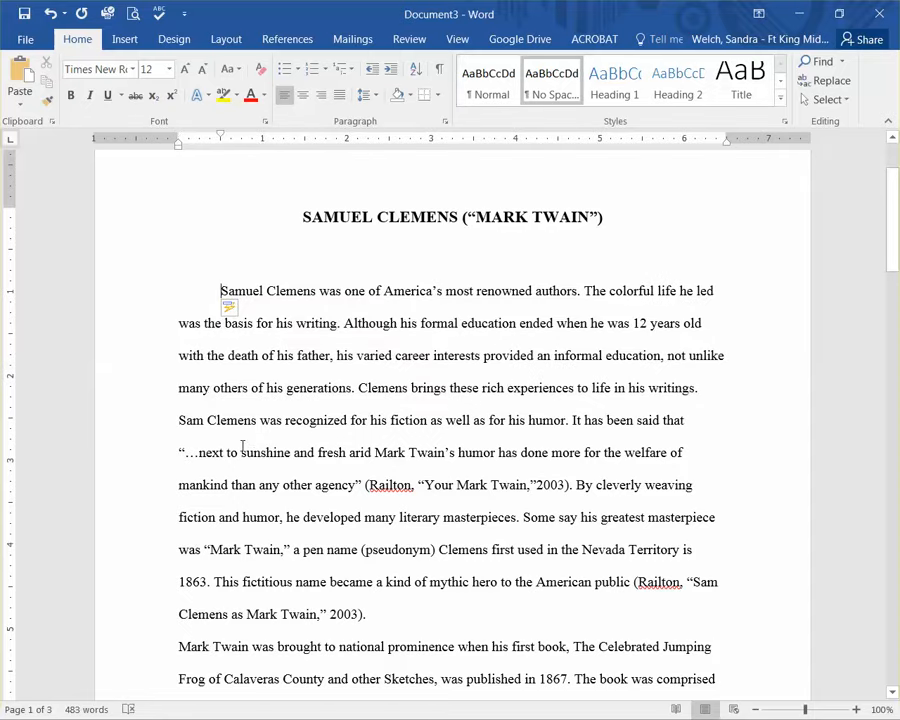
pyautogui.scroll(-3, 268, 490)
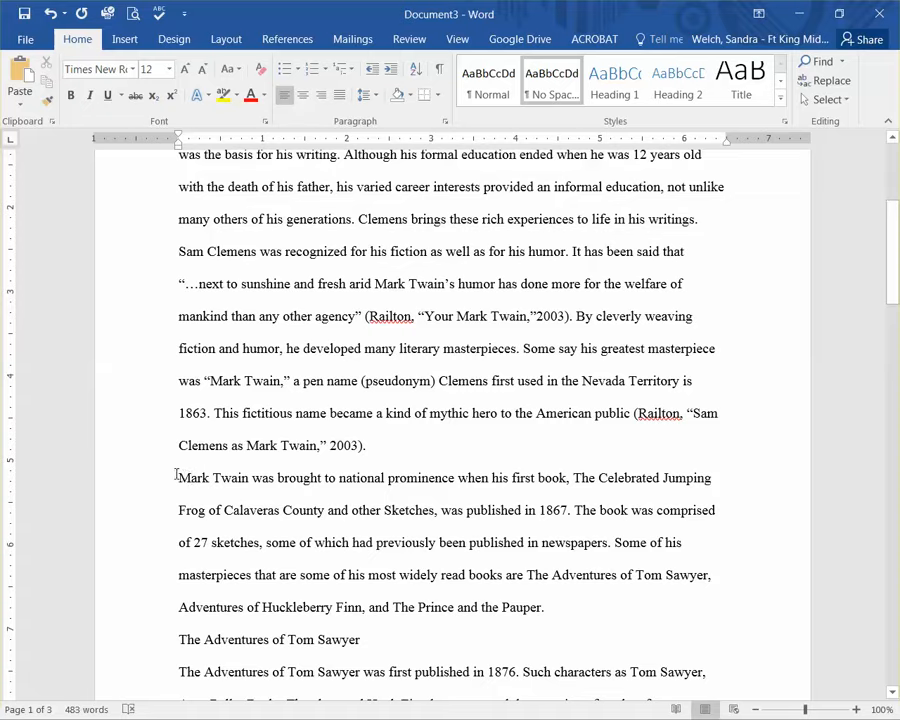
pyautogui.click(177, 477)
pyautogui.press('Tab')
# Indent the first lines of the paragraph under each book side heading and the "Children are able to live" paragraph by 0.5"
pyautogui.scroll(-2, 280, 530)
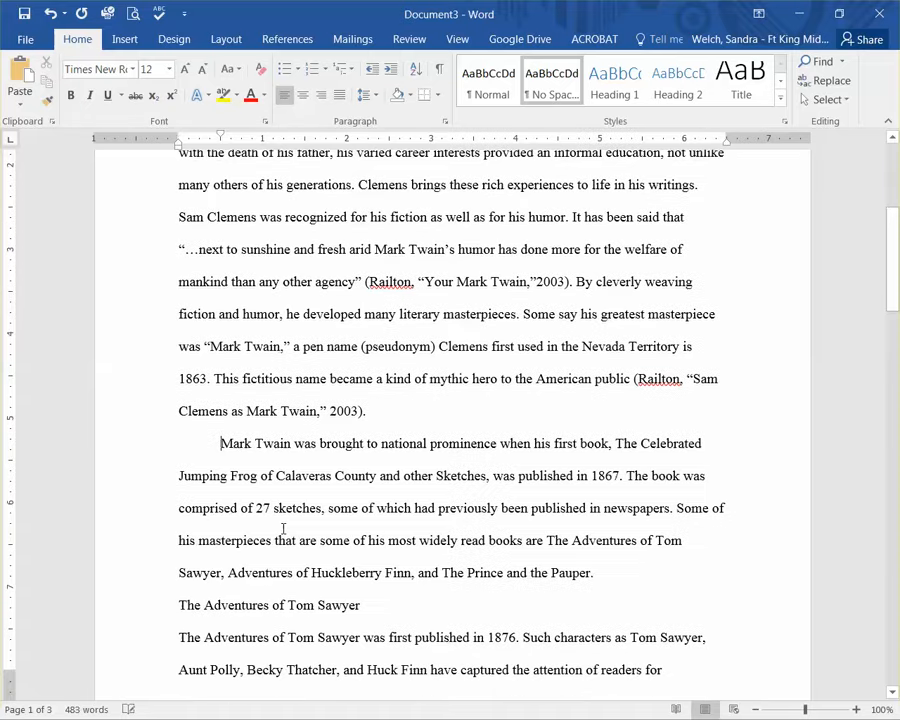
pyautogui.scroll(-2, 280, 532)
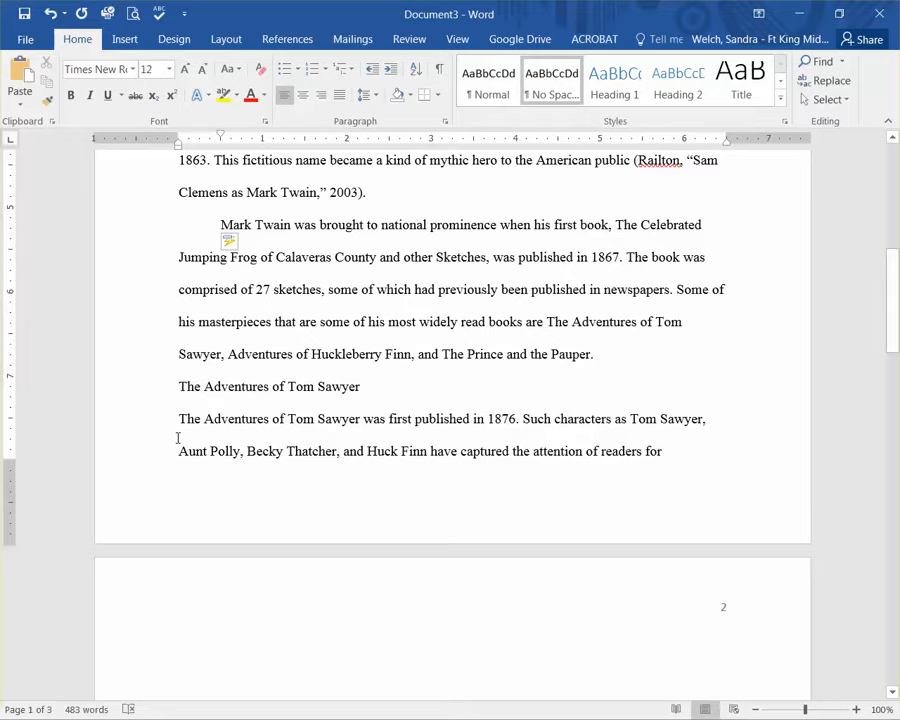
pyautogui.click(179, 419)
pyautogui.press('Tab')
pyautogui.scroll(-5, 227, 484)
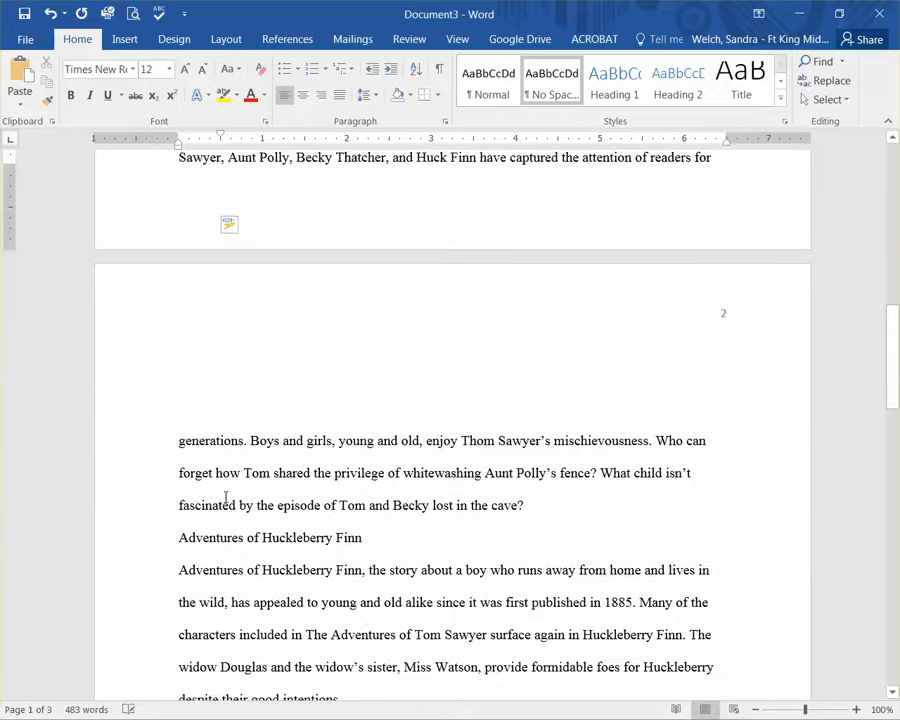
pyautogui.scroll(-1, 217, 512)
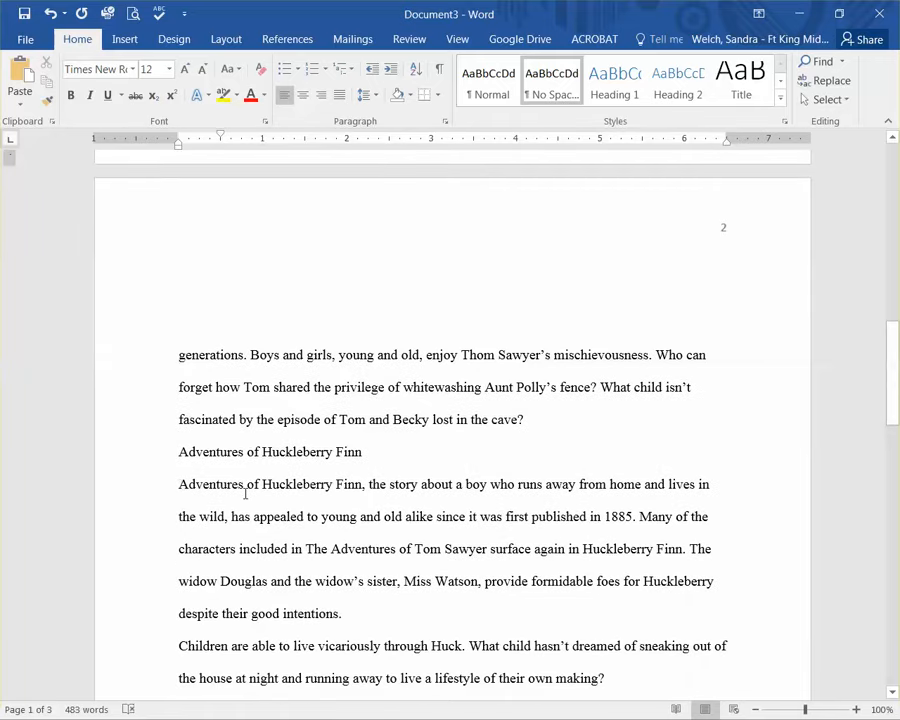
pyautogui.click(179, 484)
pyautogui.press('Tab')
pyautogui.scroll(-3, 240, 520)
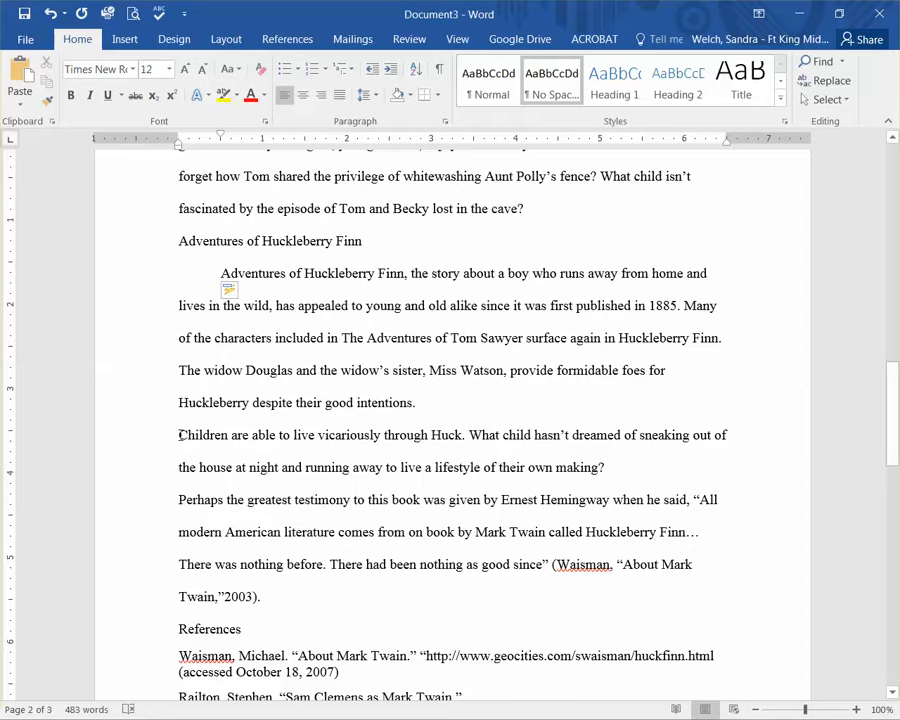
pyautogui.click(179, 435)
pyautogui.press('Tab')
# Make the side heading "The Adventures of Tom Sawyer" on page 1 bold
pyautogui.scroll(-1, 289, 535)
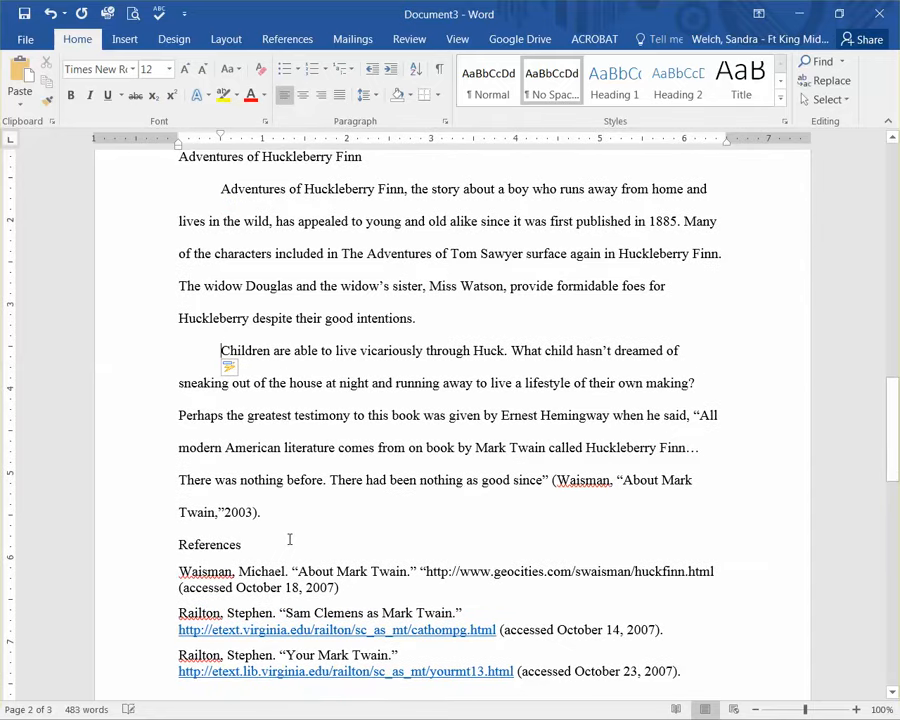
pyautogui.scroll(10, 289, 540)
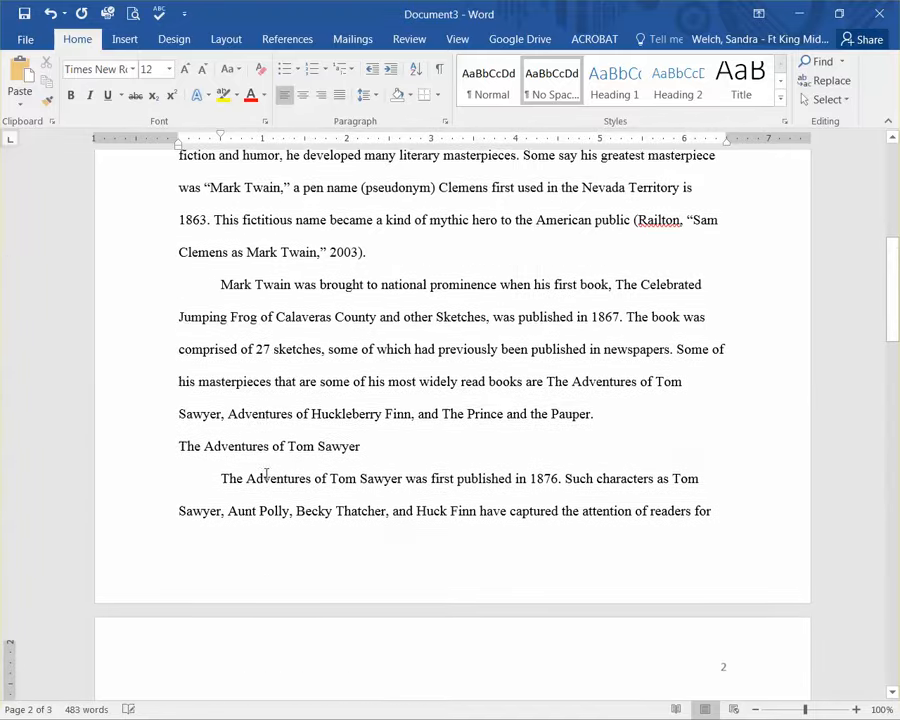
pyautogui.scroll(7, 266, 475)
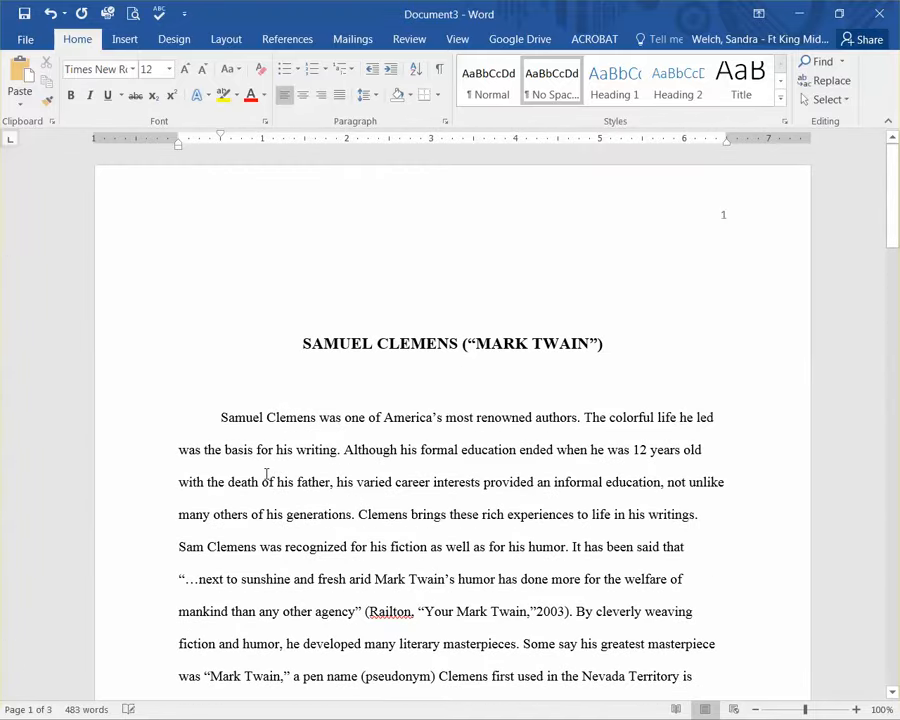
pyautogui.scroll(-2, 266, 475)
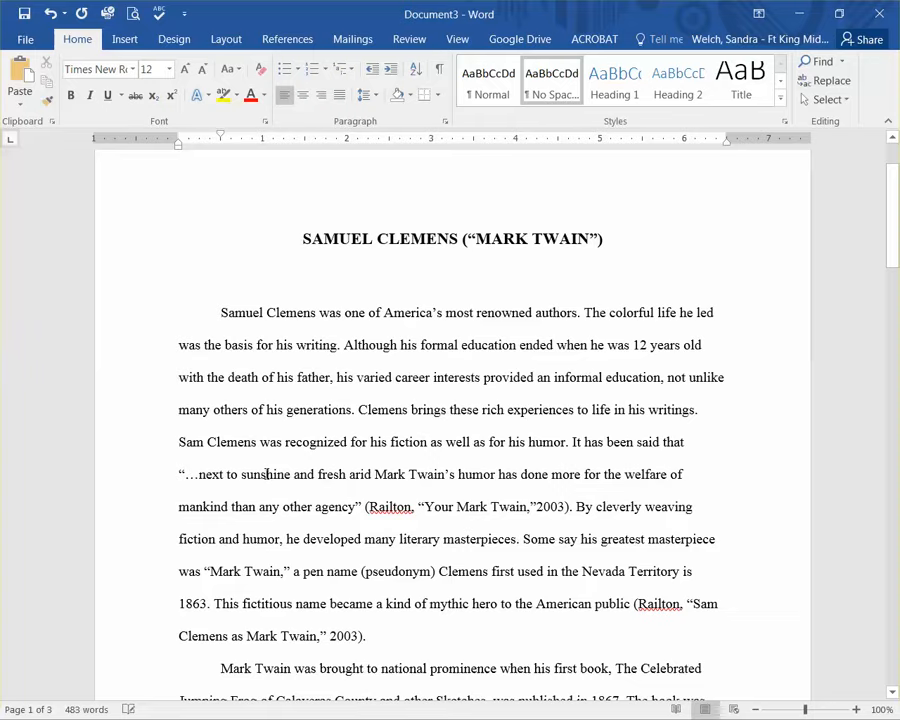
pyautogui.scroll(-5, 266, 475)
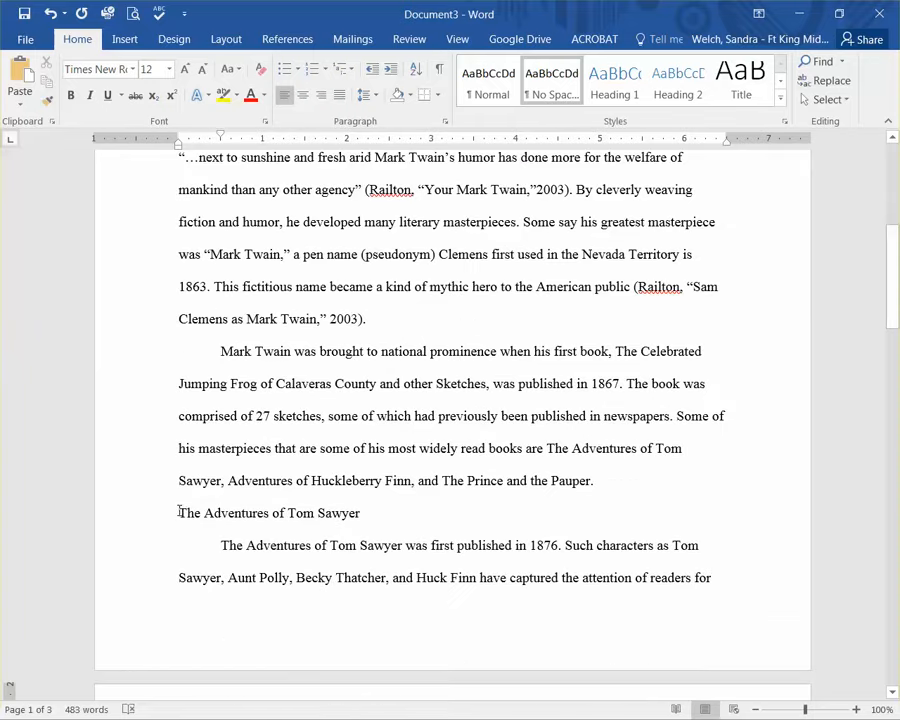
pyautogui.moveTo(179, 512); pyautogui.dragTo(357, 512)
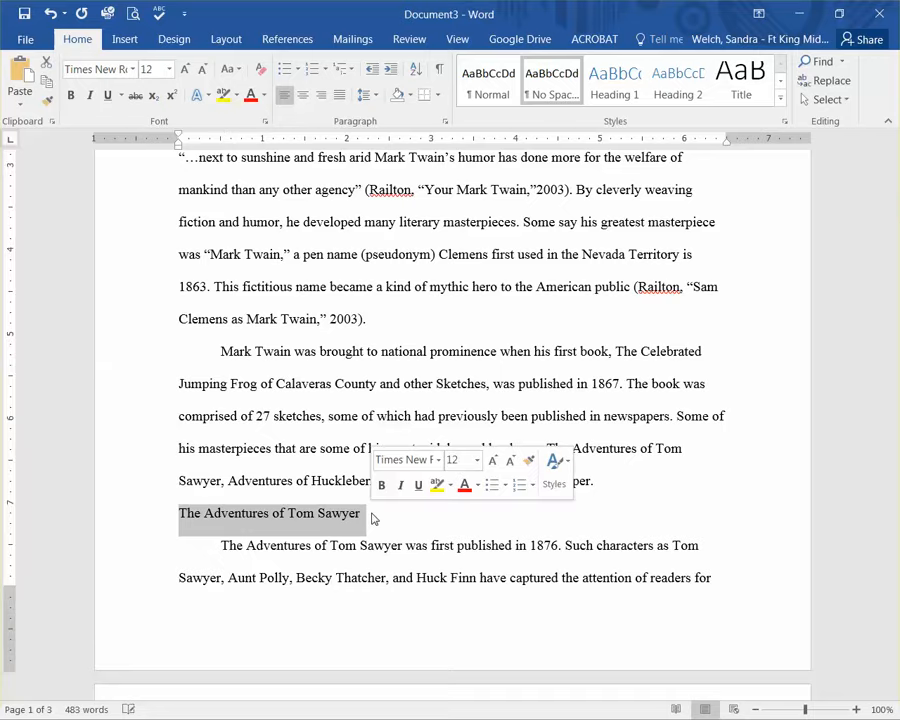
pyautogui.click(70, 94)
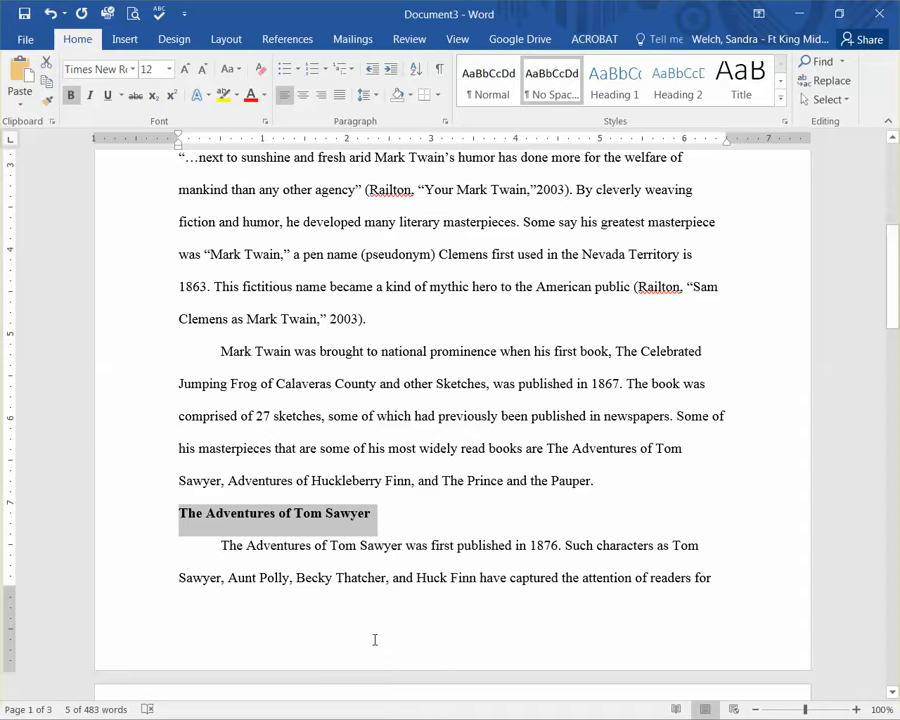
# Make the side heading "Adventures of Huckleberry Finn" on page 2 bold
pyautogui.scroll(-5, 328, 598)
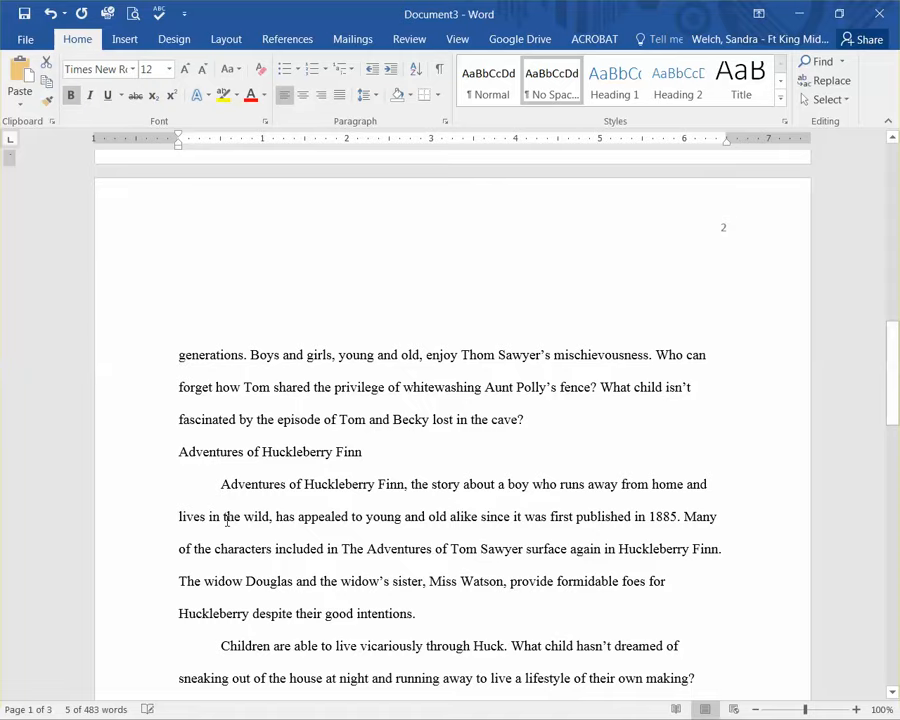
pyautogui.scroll(-2, 226, 520)
pyautogui.click(209, 484)
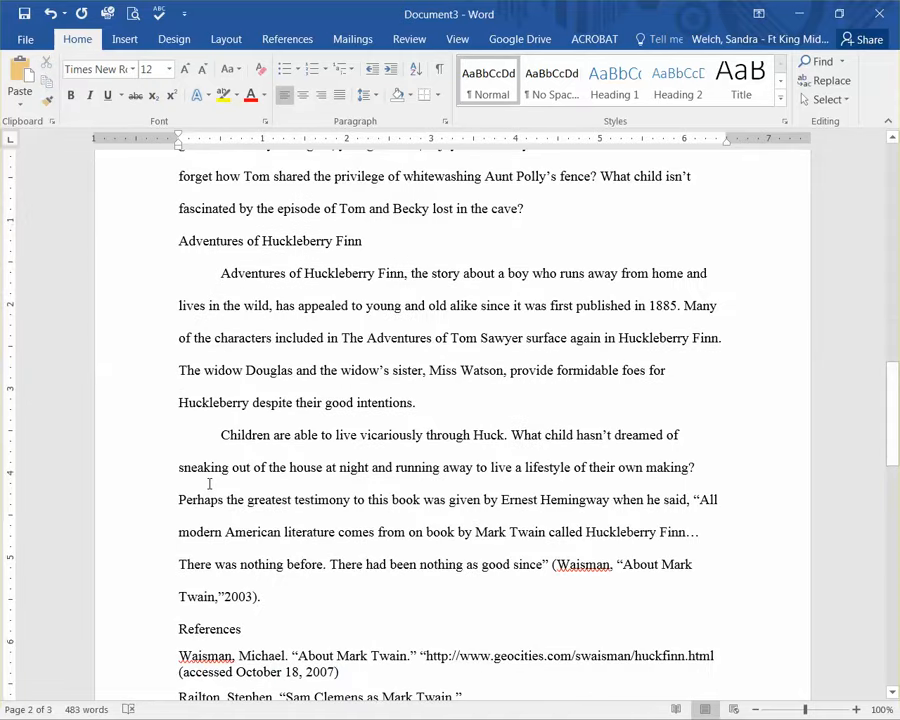
pyautogui.scroll(1, 211, 470)
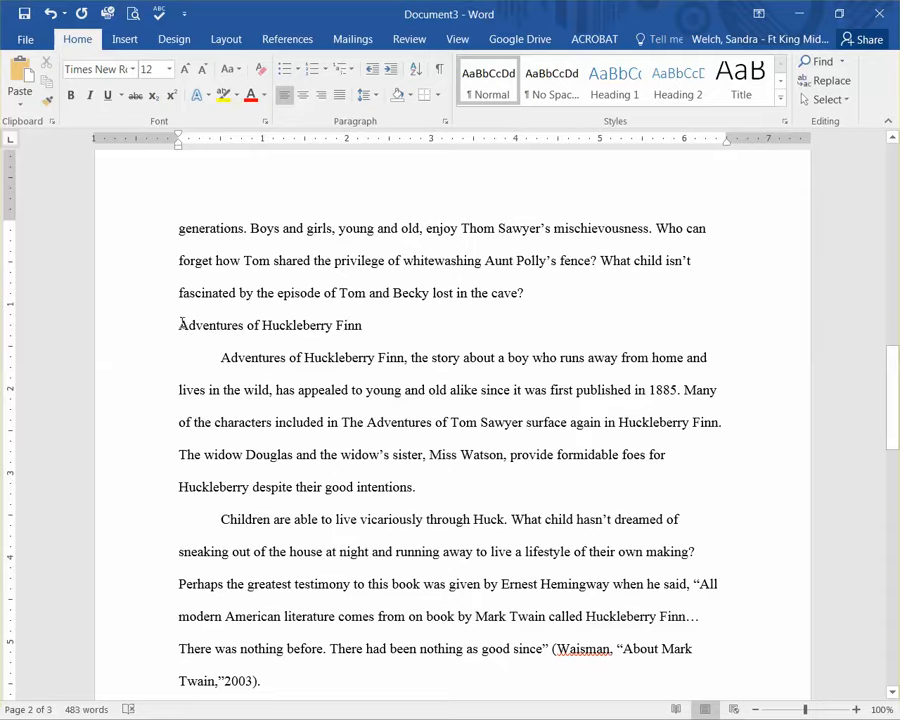
pyautogui.moveTo(180, 325); pyautogui.dragTo(408, 317)
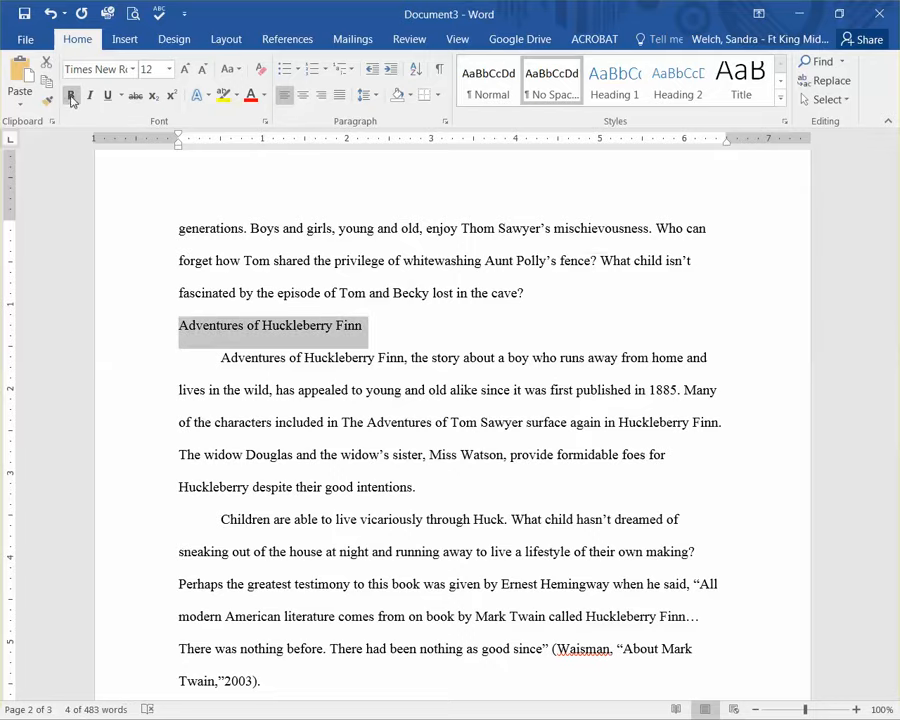
pyautogui.hotkey('ctrl', 'b')
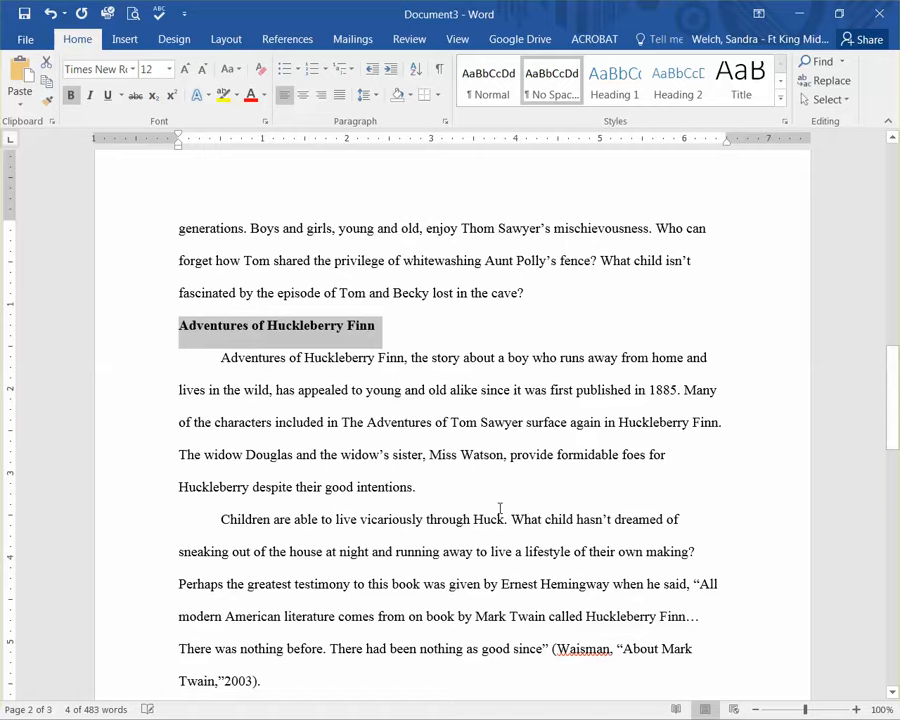
pyautogui.scroll(-5, 470, 492)
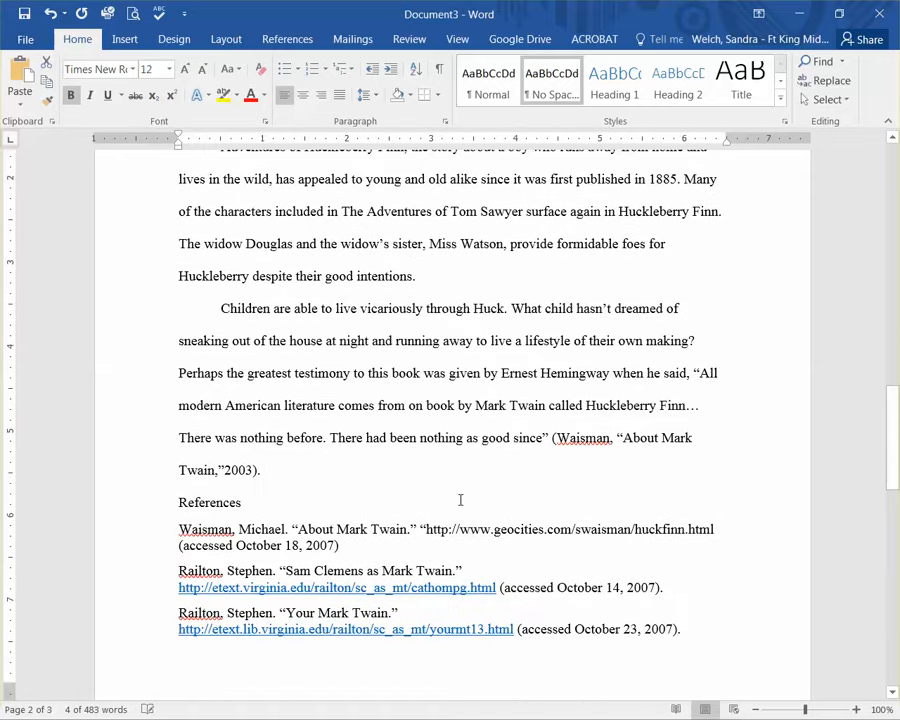
# Delete the page number in the page 1 header, close the header and check the other pages' headers
pyautogui.scroll(20, 460, 500)
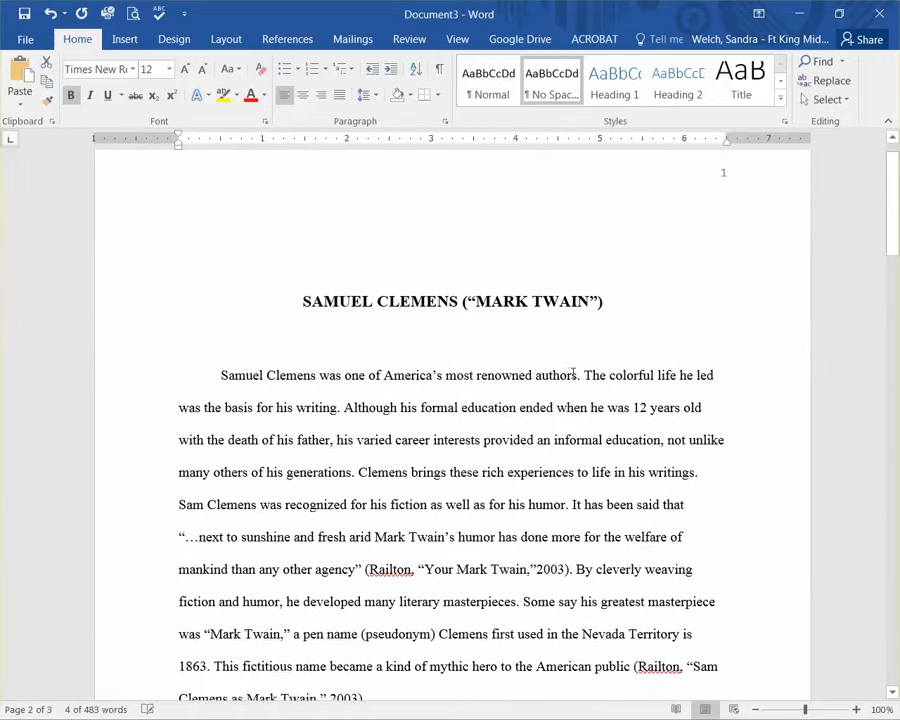
pyautogui.scroll(1, 573, 373)
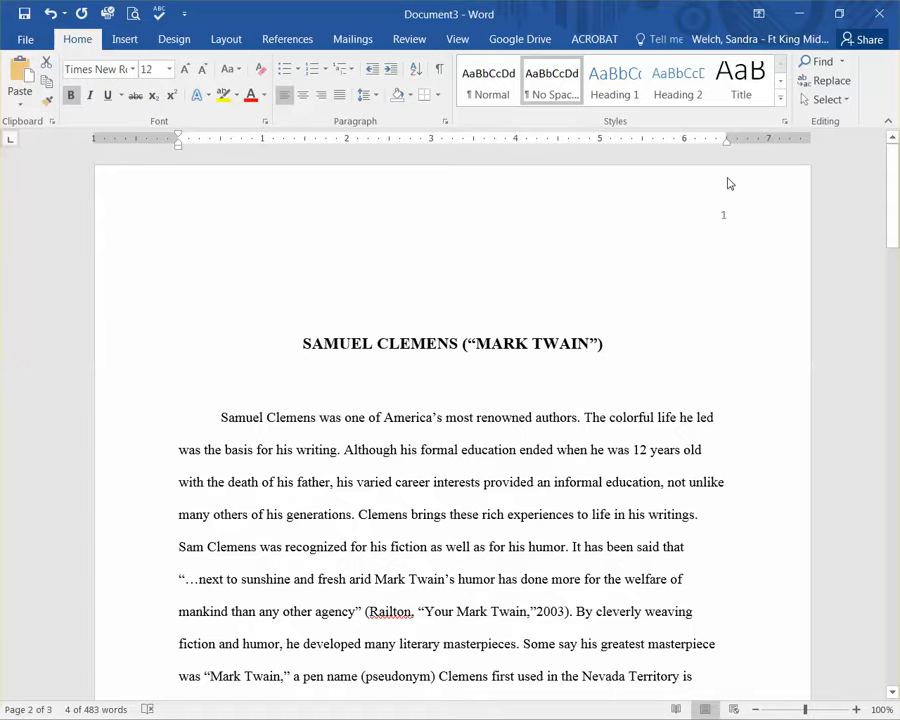
pyautogui.click(720, 229)
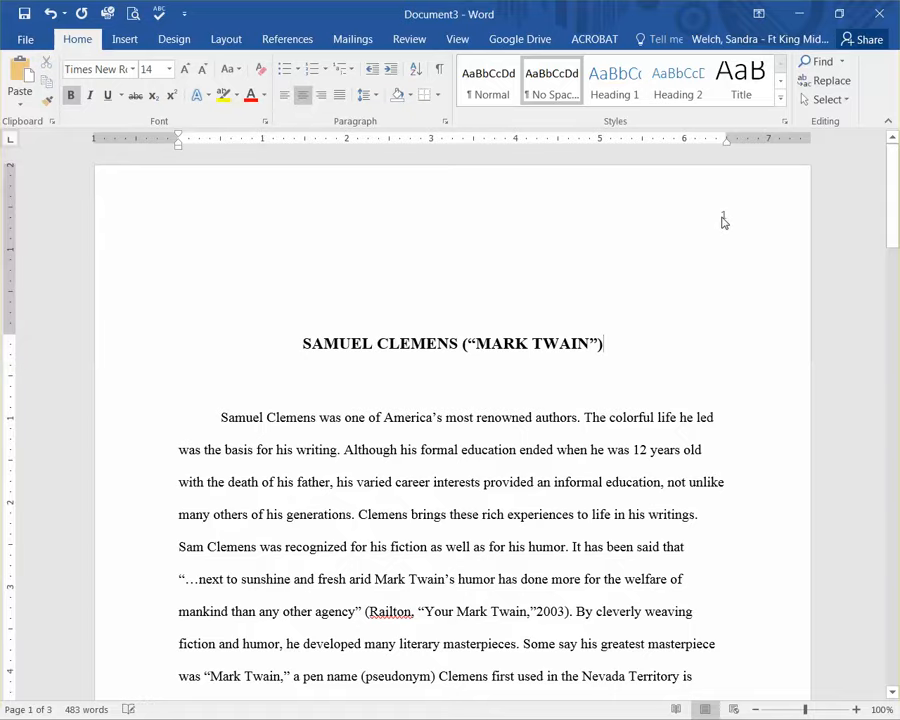
pyautogui.doubleClick(728, 217)
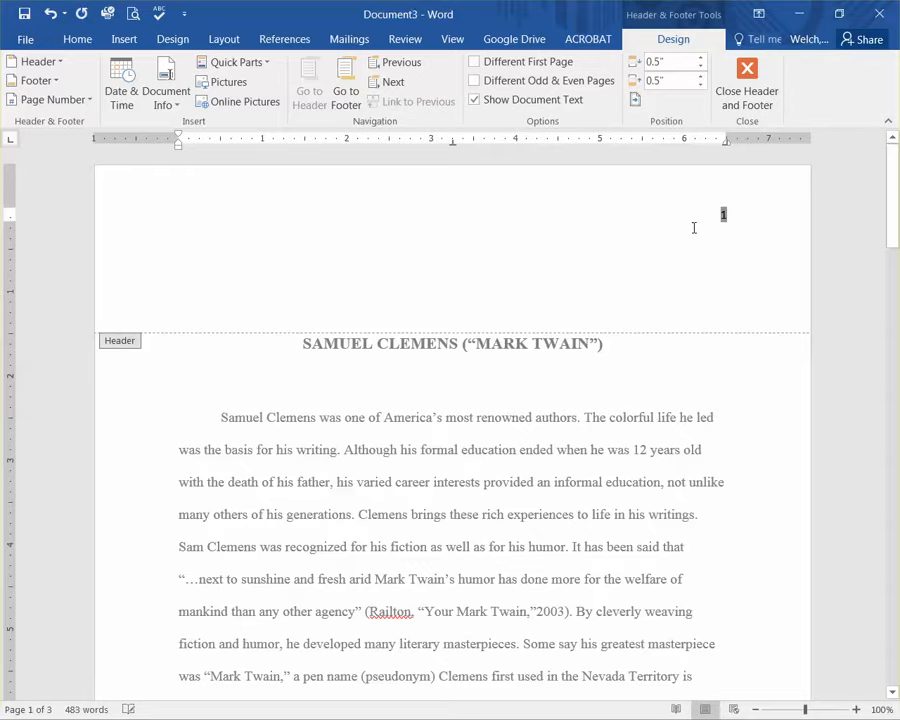
pyautogui.press('Delete')
pyautogui.scroll(-1, 715, 400)
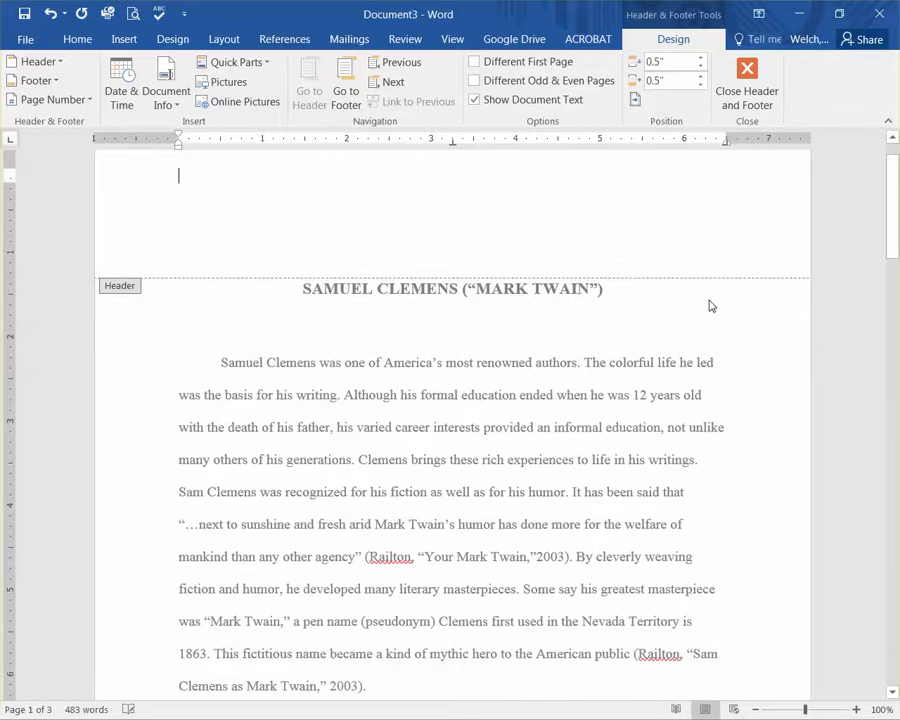
pyautogui.click(746, 88)
pyautogui.scroll(-3, 637, 356)
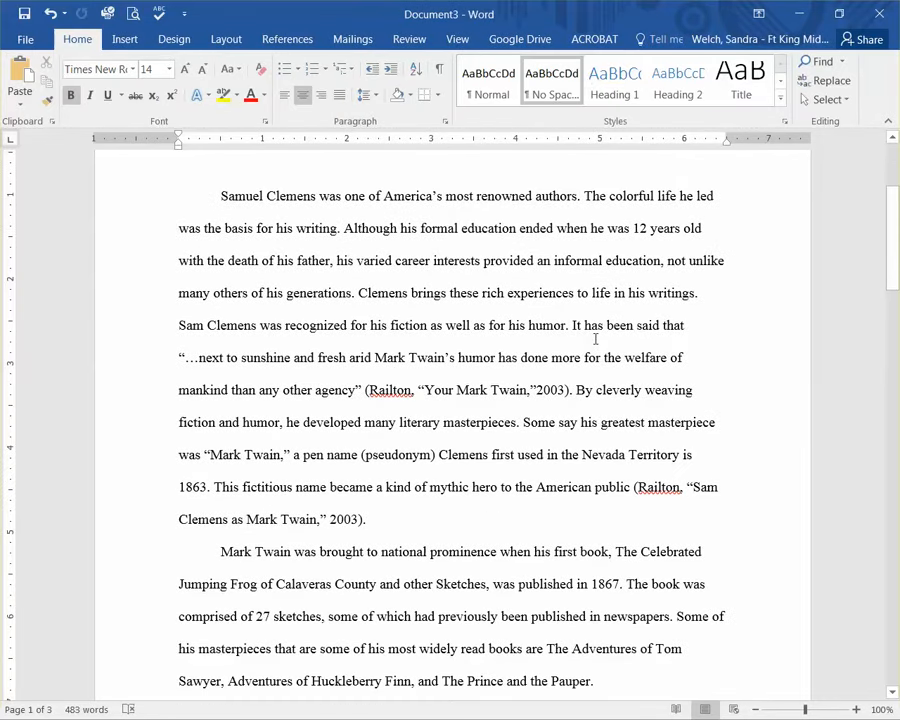
pyautogui.scroll(-15, 590, 365)
pyautogui.scroll(20, 584, 372)
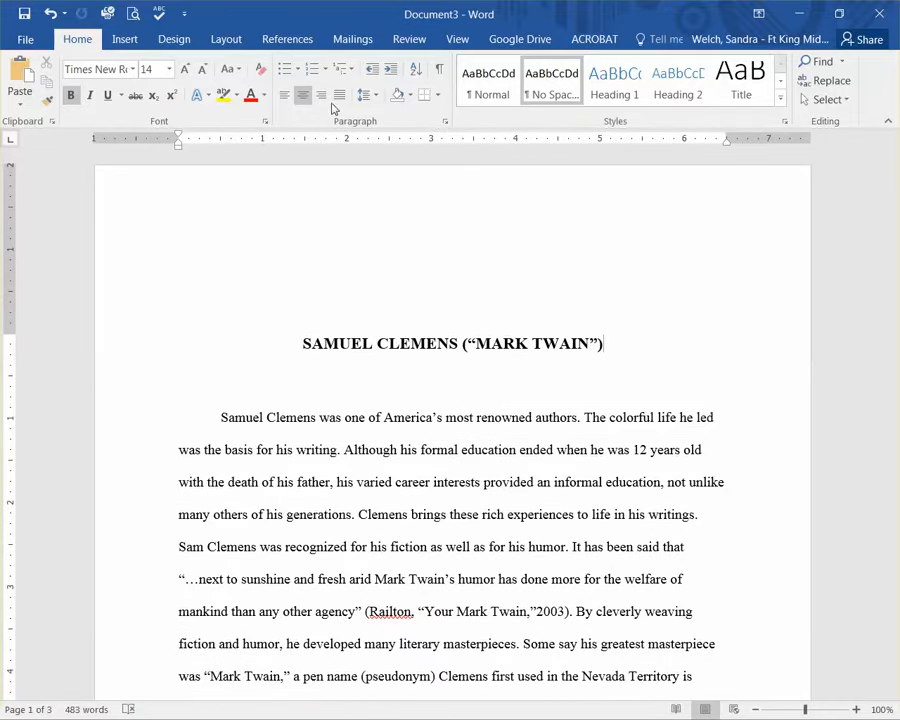
# Insert a Plain Number 3 page number in the header, enable Different First Page and close the header
pyautogui.doubleClick(601, 231)
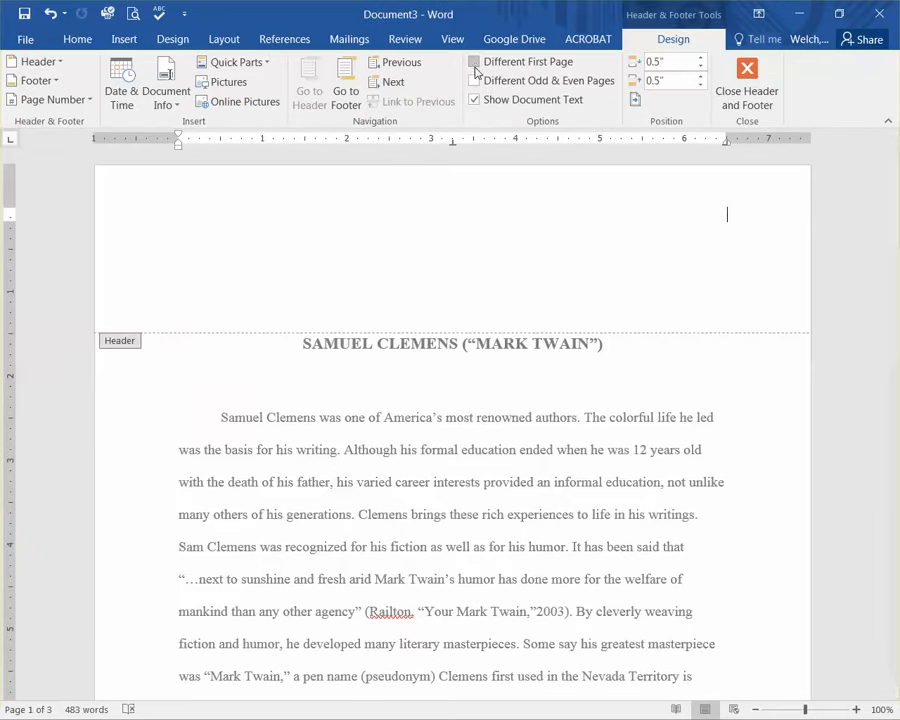
pyautogui.click(58, 100)
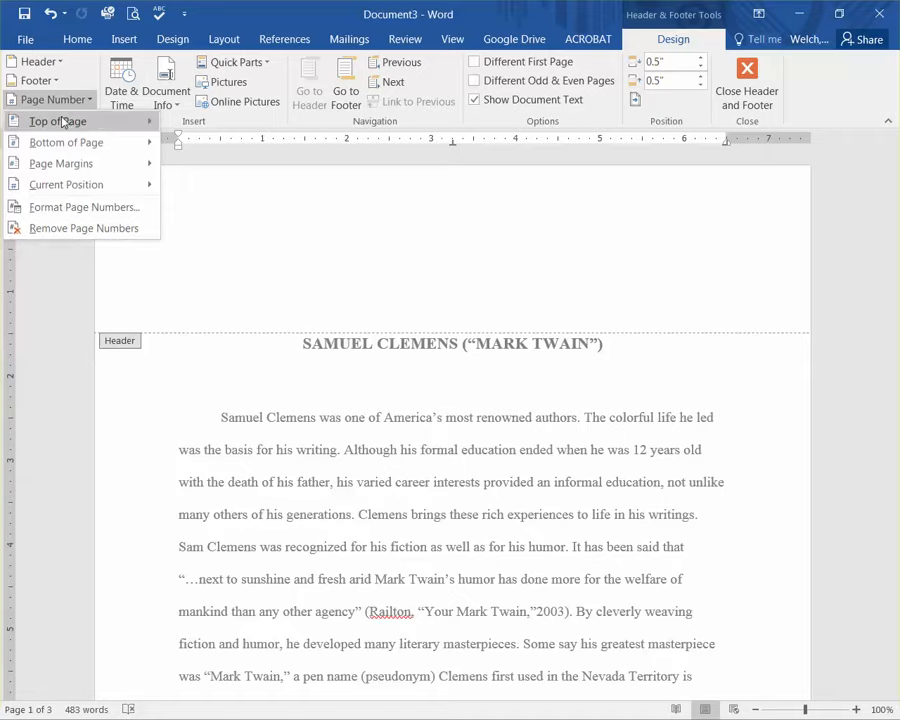
pyautogui.moveTo(78, 120)
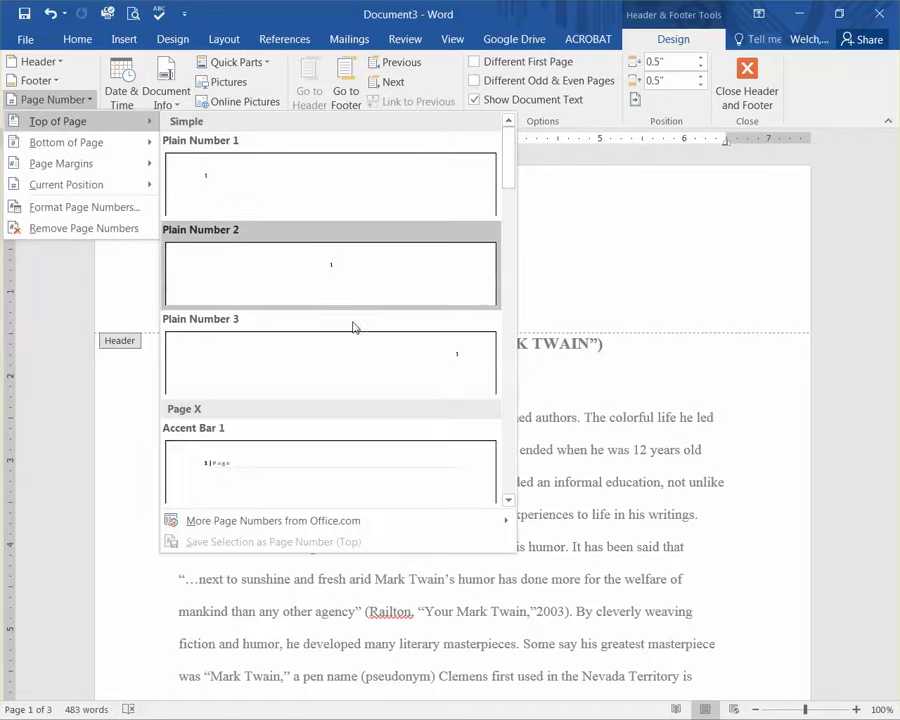
pyautogui.click(410, 366)
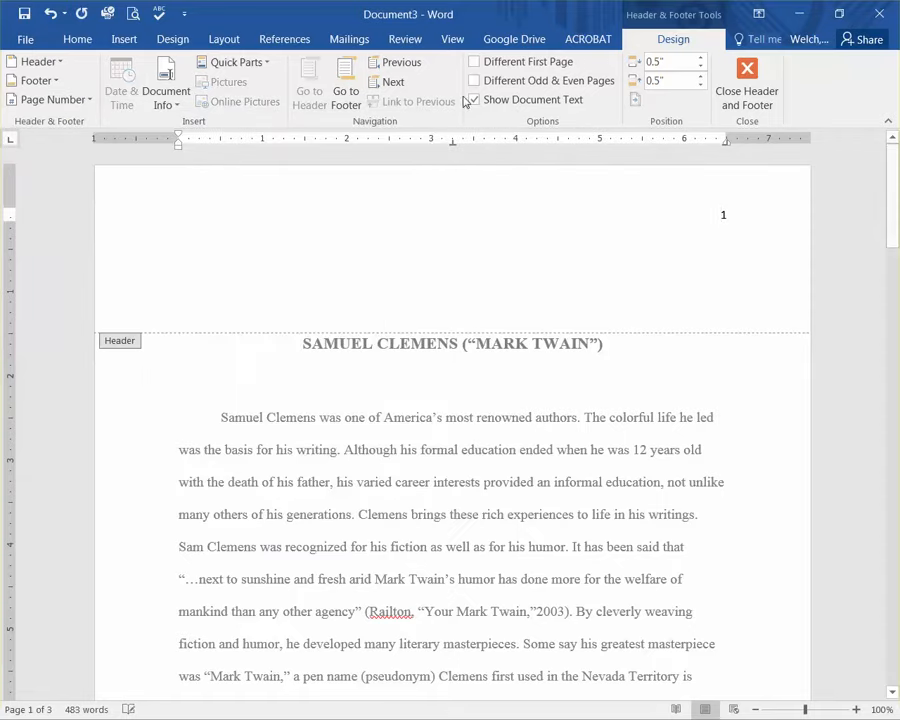
pyautogui.click(476, 62)
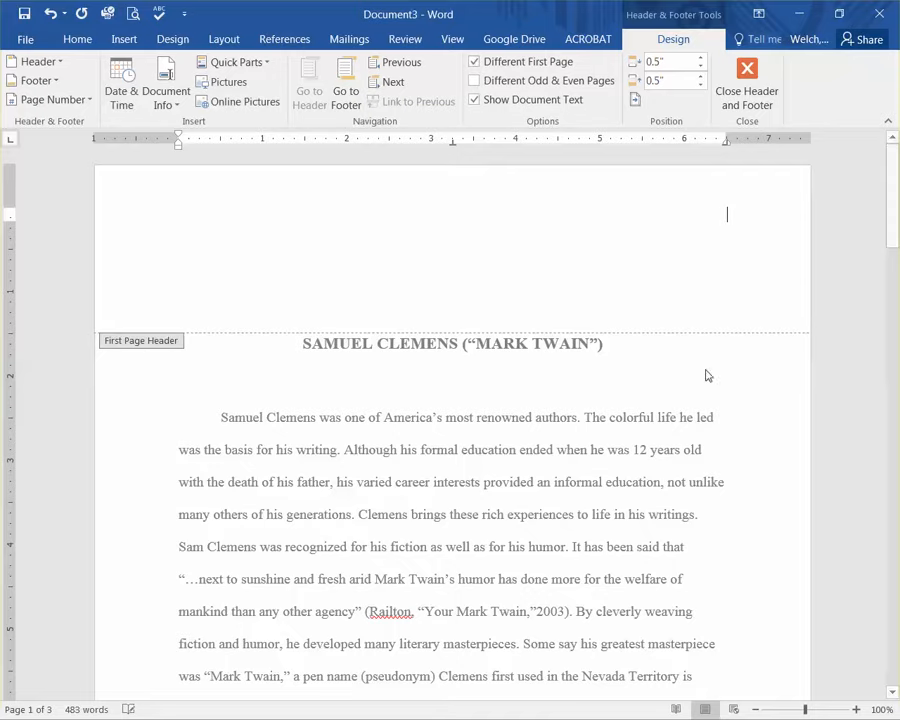
pyautogui.click(746, 82)
# Check the page numbering on pages 1 and 2 and the top margin of page 2
pyautogui.scroll(-7, 705, 380)
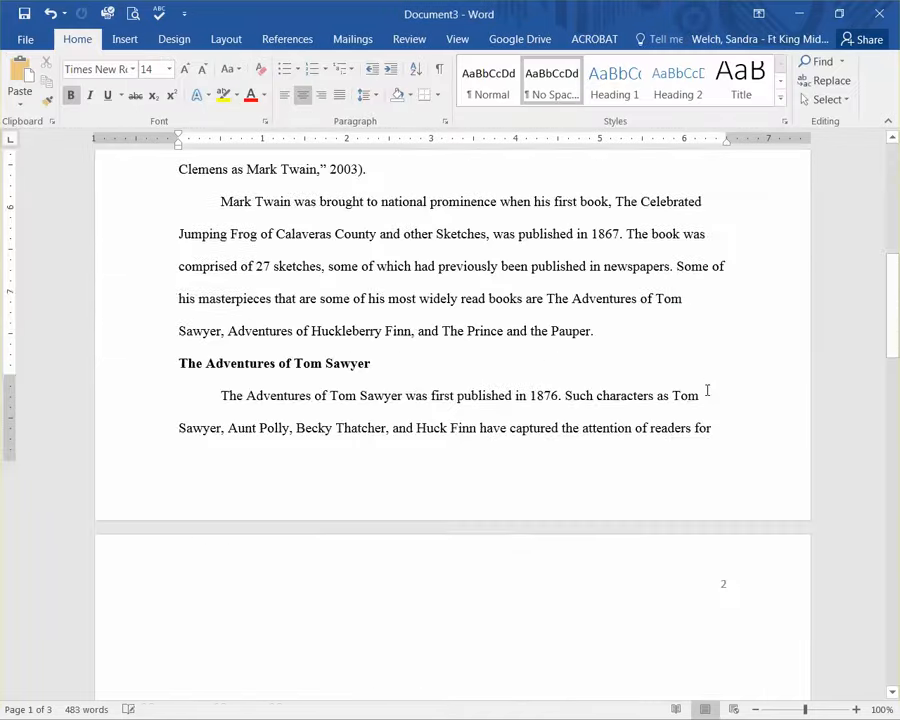
pyautogui.scroll(-3, 618, 489)
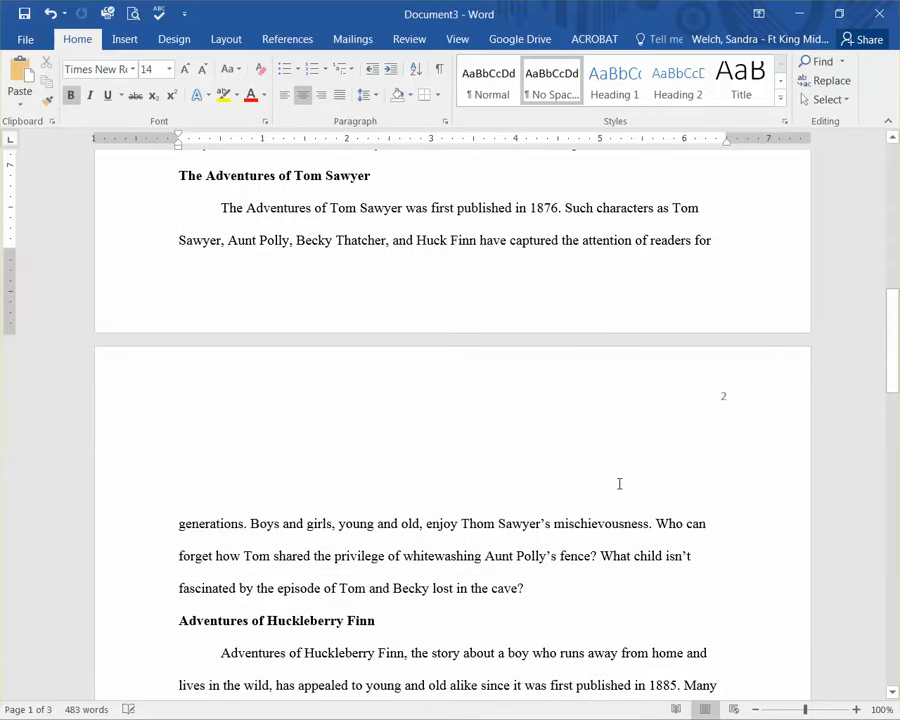
pyautogui.scroll(15, 617, 481)
pyautogui.scroll(-8, 619, 484)
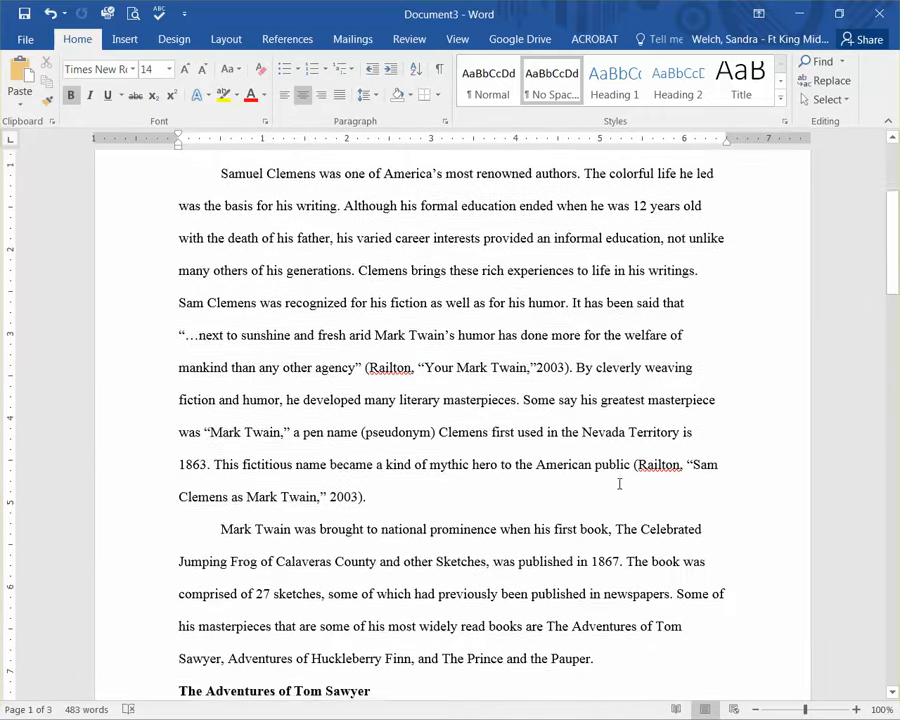
pyautogui.scroll(-8, 618, 489)
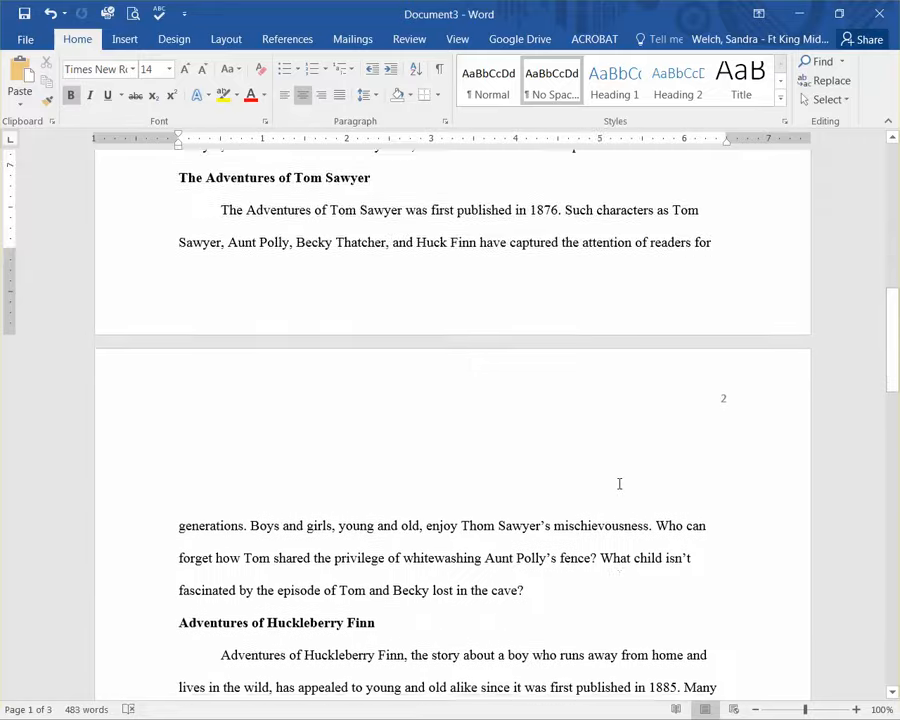
pyautogui.scroll(6, 619, 484)
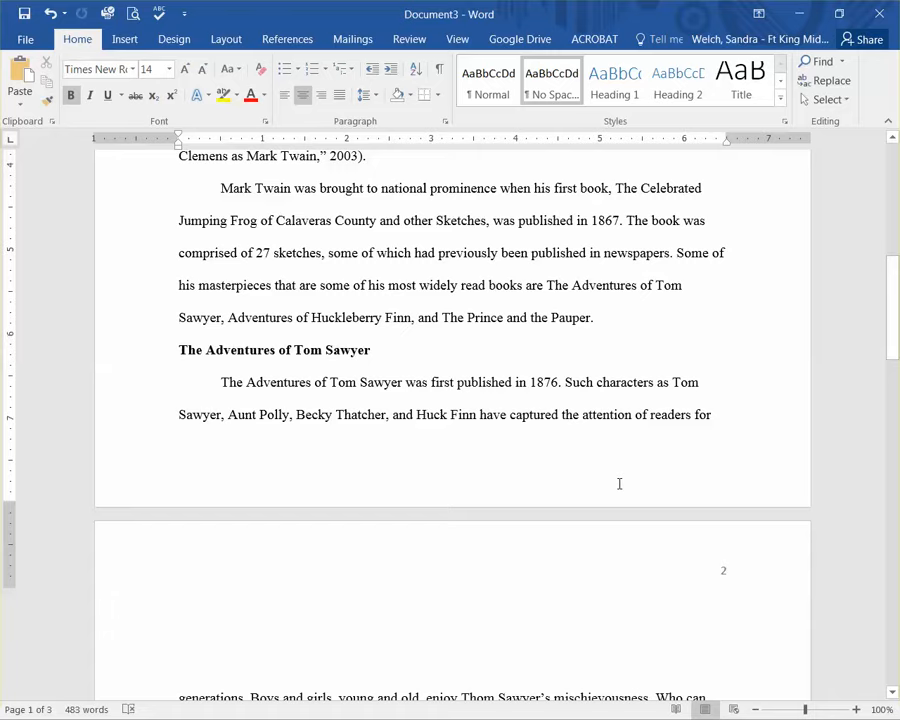
pyautogui.scroll(6, 500, 350)
pyautogui.scroll(-1, 421, 427)
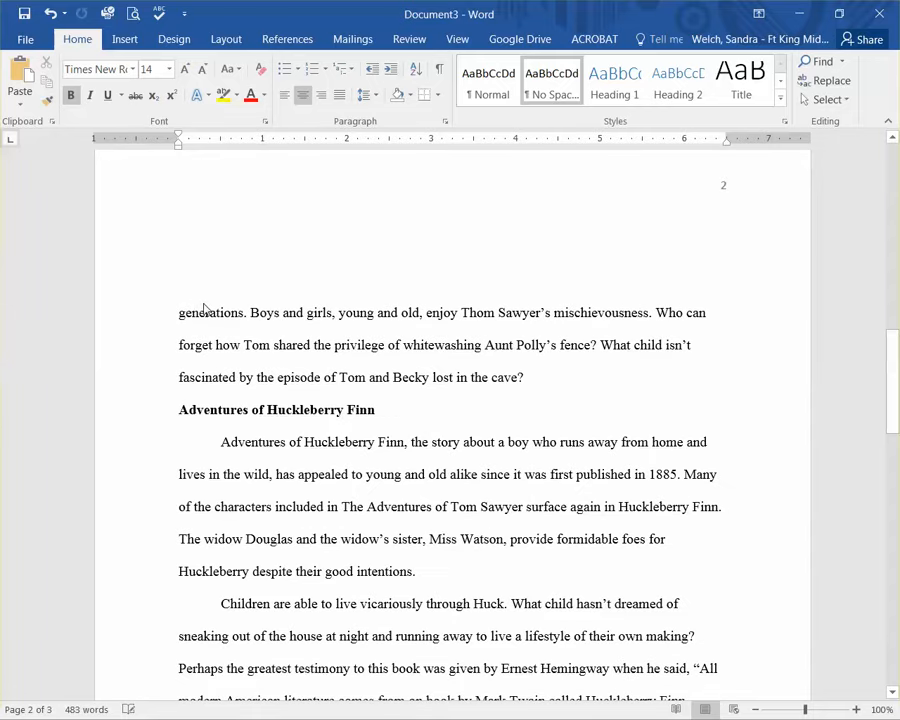
# Set the top margin to 1" from "generations" on page 2, applied from this point forward
pyautogui.scroll(2, 203, 308)
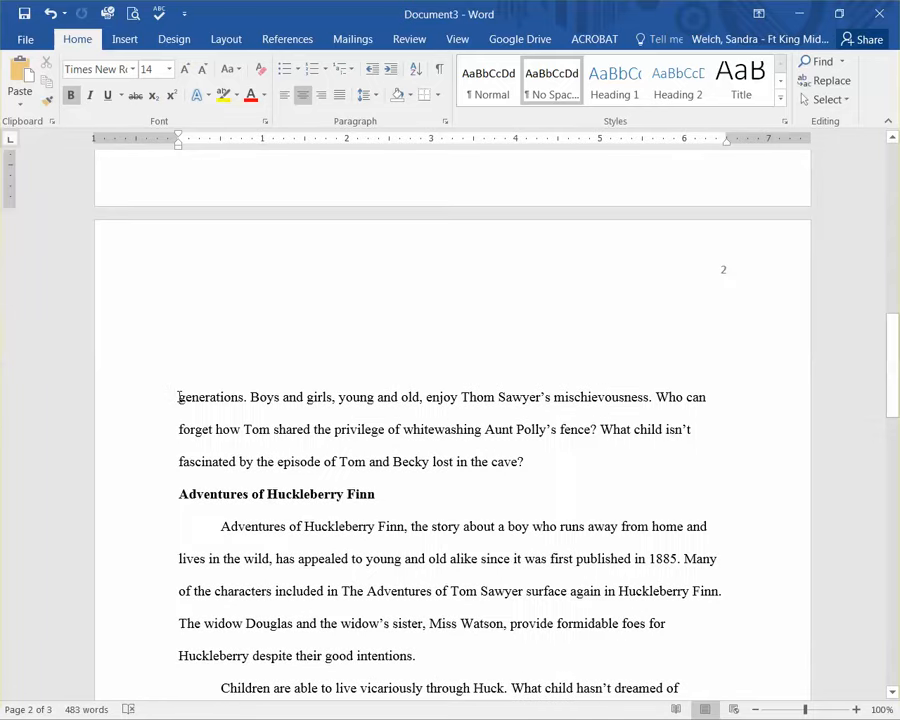
pyautogui.click(179, 397)
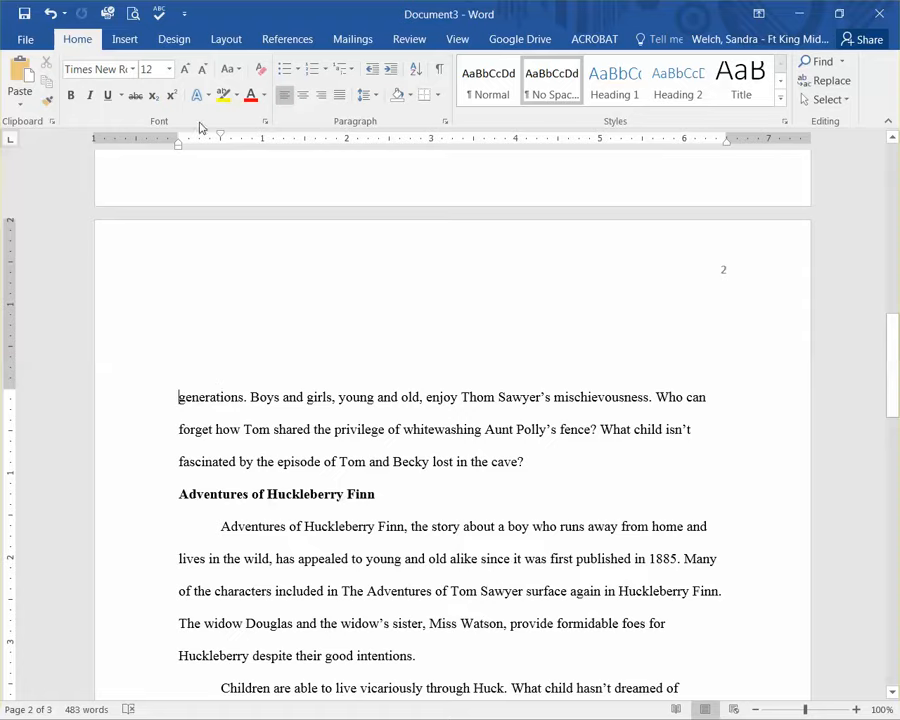
pyautogui.click(228, 42)
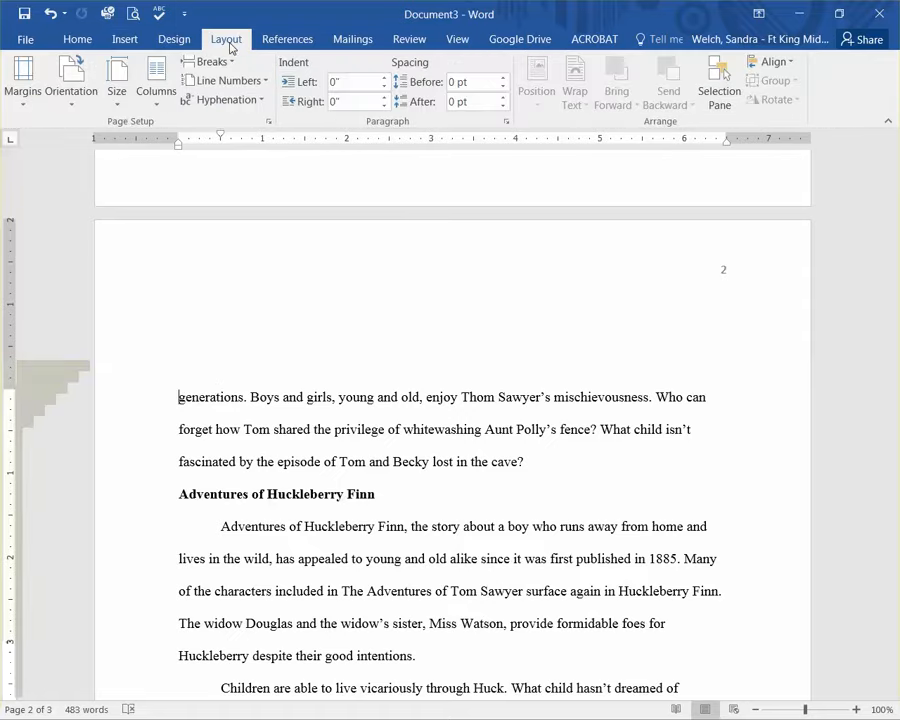
pyautogui.click(22, 88)
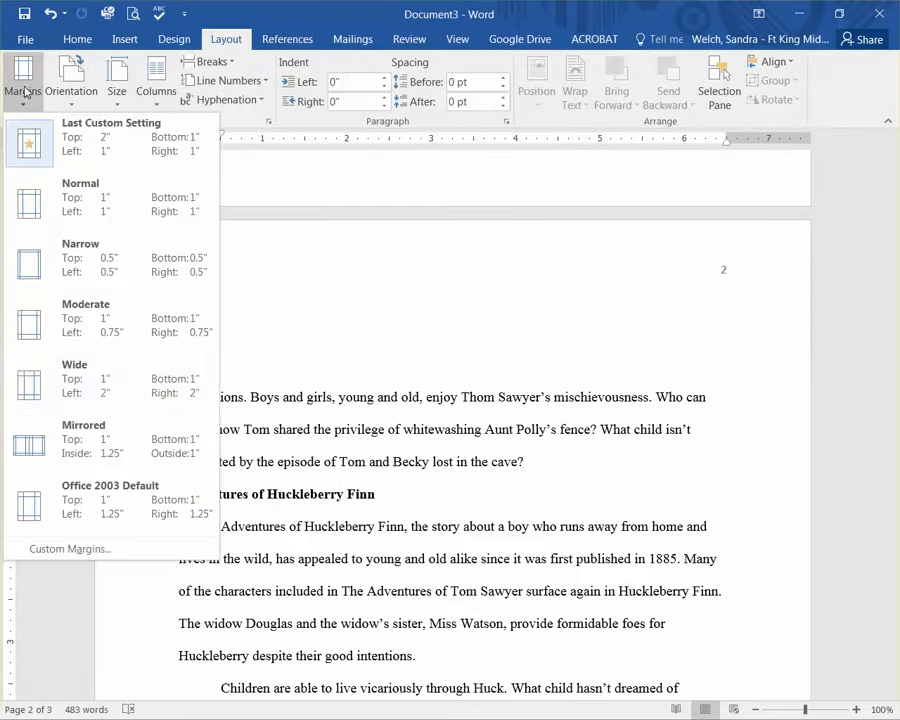
pyautogui.click(104, 548)
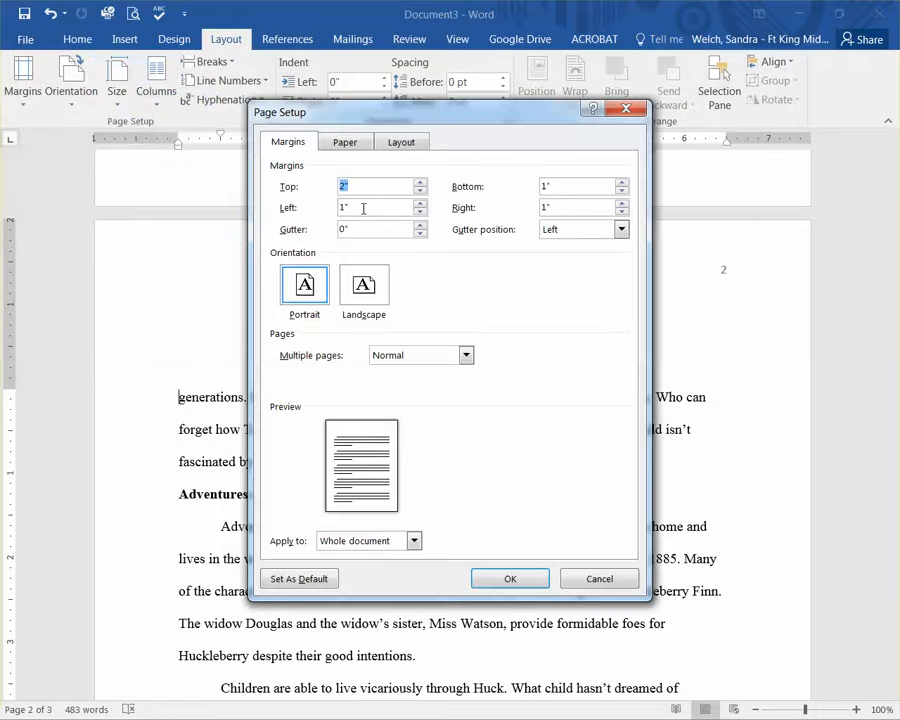
pyautogui.write('1')
pyautogui.click(413, 541)
pyautogui.click(400, 569)
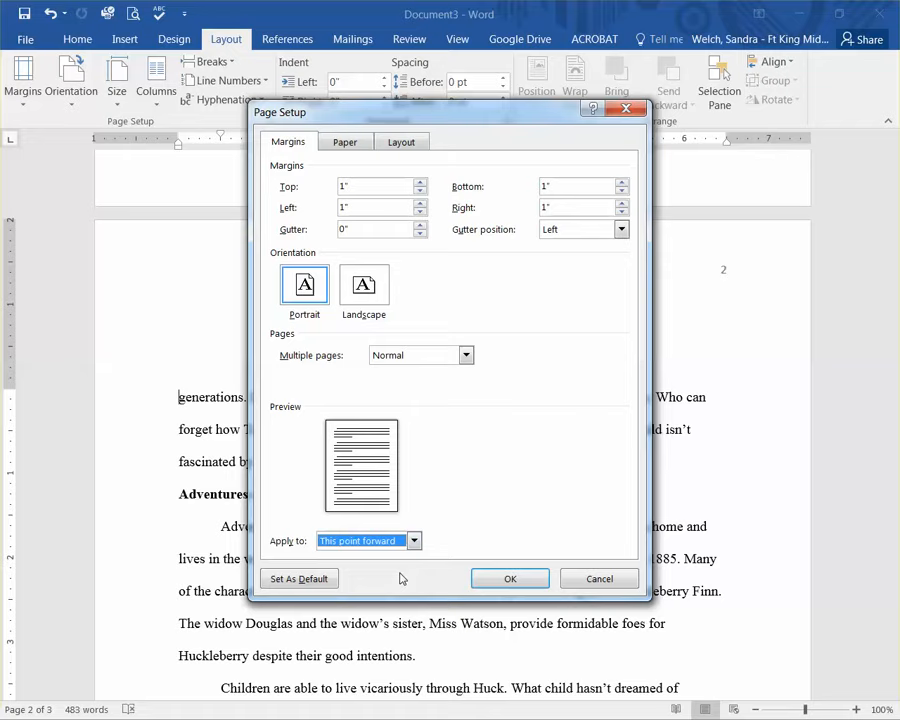
pyautogui.click(511, 581)
# Remove the first-line indent before "generations" in the continued paragraph beginning page 2
pyautogui.scroll(12, 474, 555)
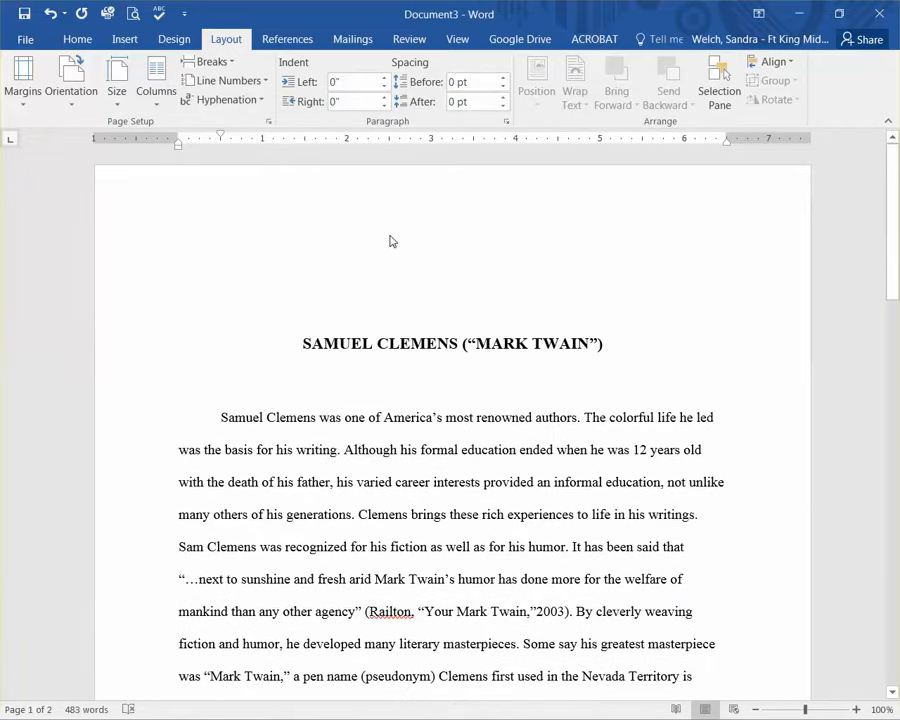
pyautogui.scroll(-10, 482, 494)
pyautogui.scroll(-1, 474, 470)
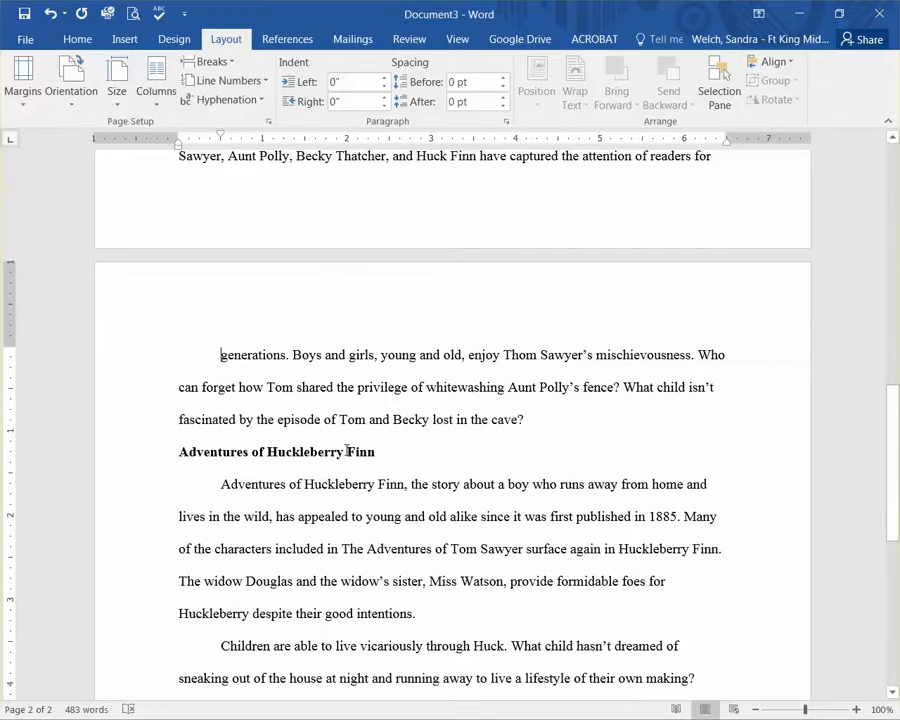
pyautogui.scroll(-9, 446, 563)
pyautogui.scroll(8, 447, 563)
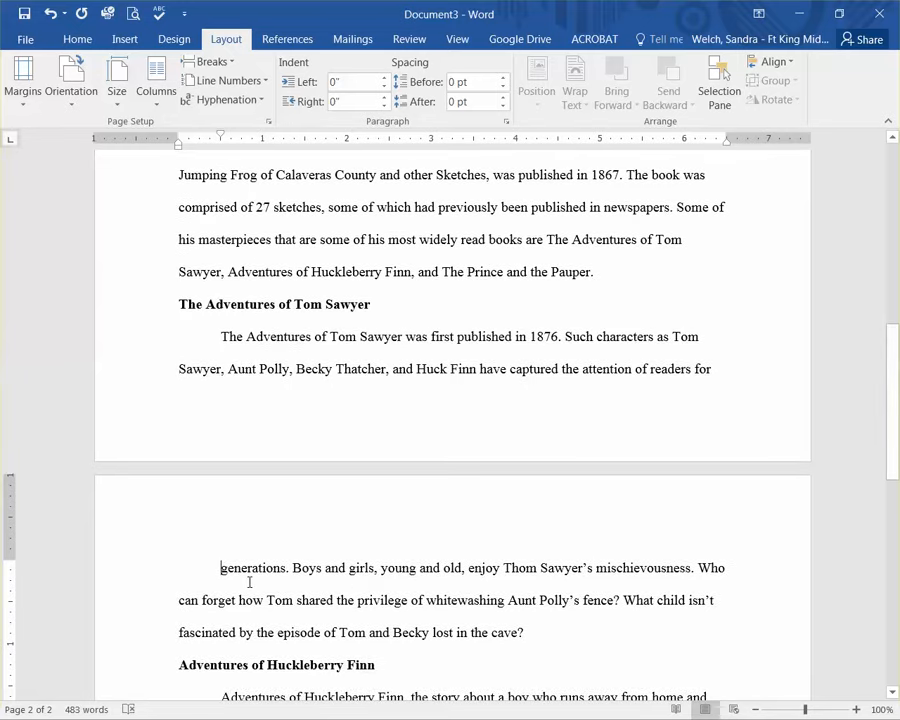
pyautogui.press('BackSpace')
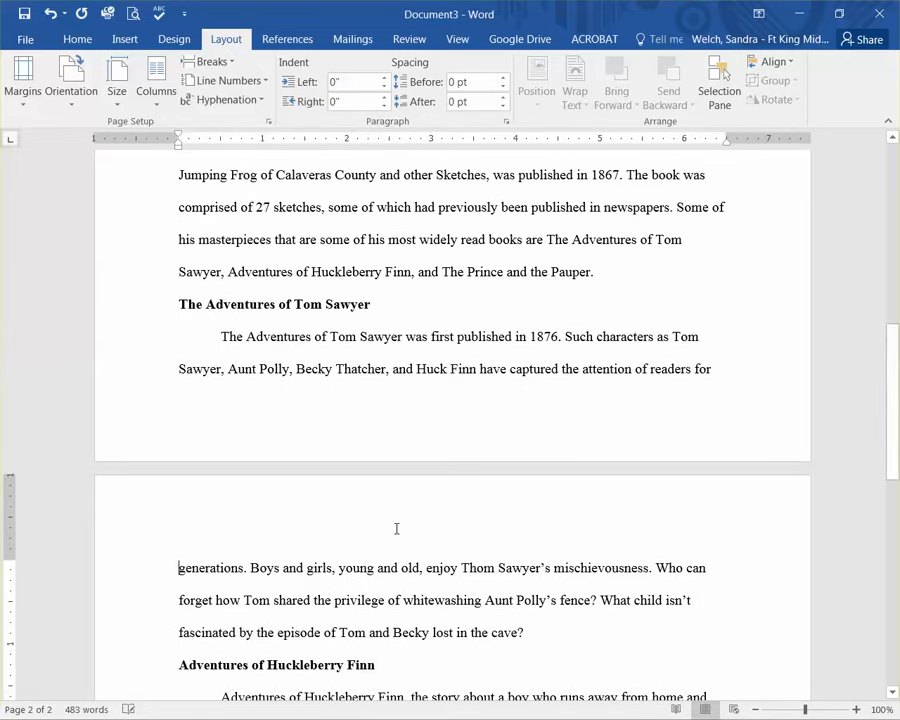
# Try to move the References heading down with three blank lines after the last body paragraph, and undo the last two edits
pyautogui.scroll(-5, 396, 528)
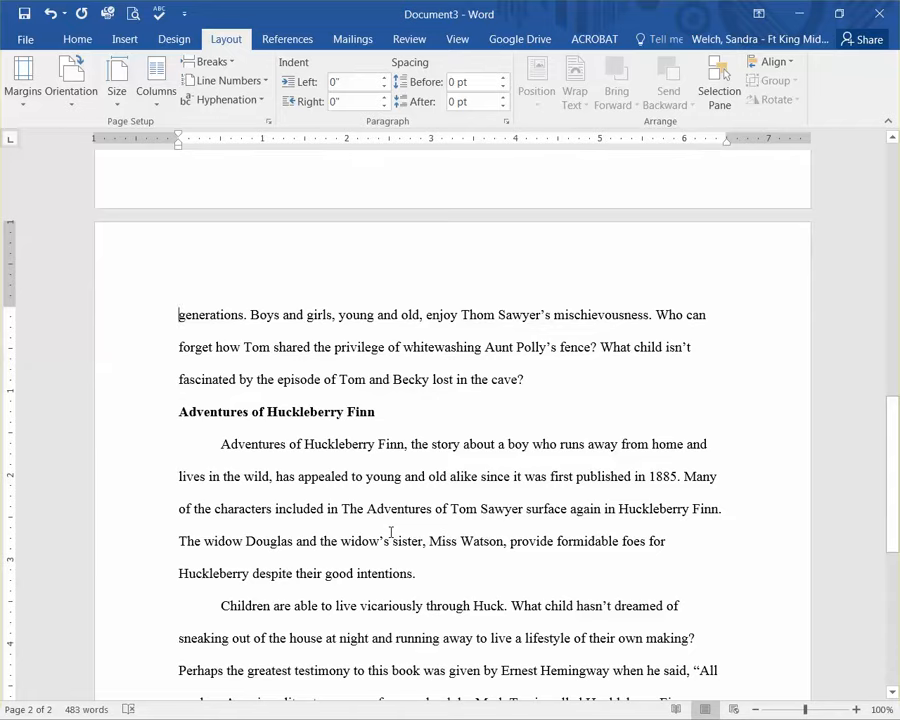
pyautogui.scroll(-3, 390, 532)
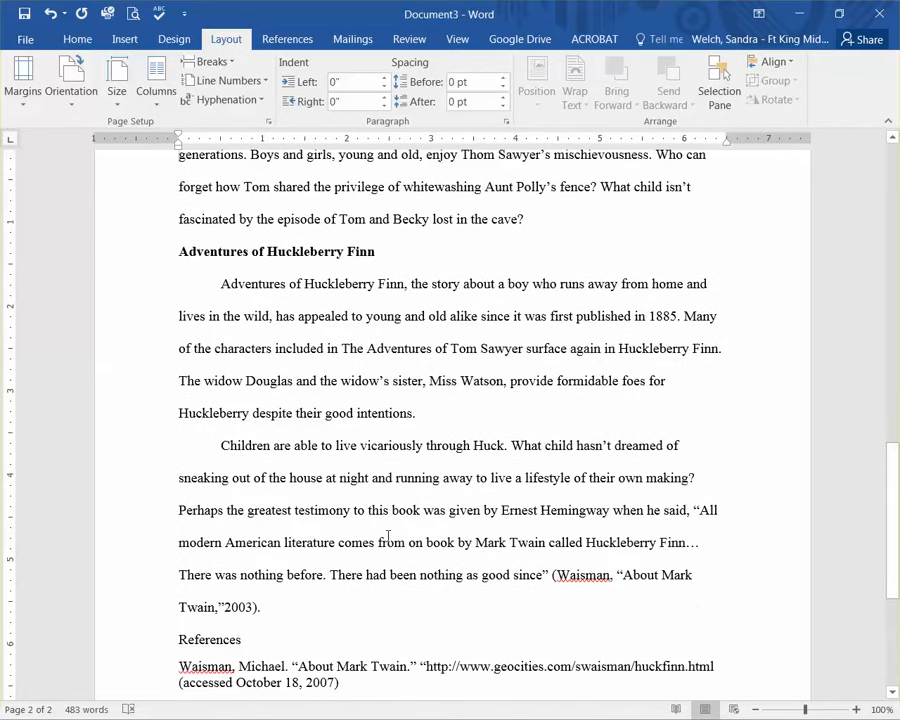
pyautogui.scroll(-3, 388, 537)
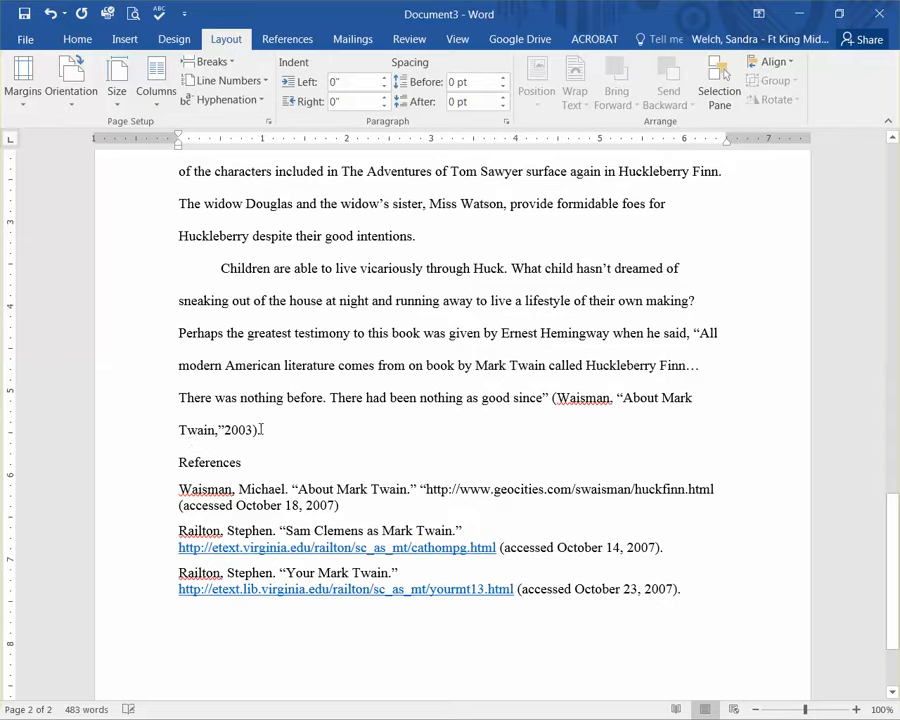
pyautogui.press('Return')
pyautogui.press('Return')
pyautogui.press('Return')
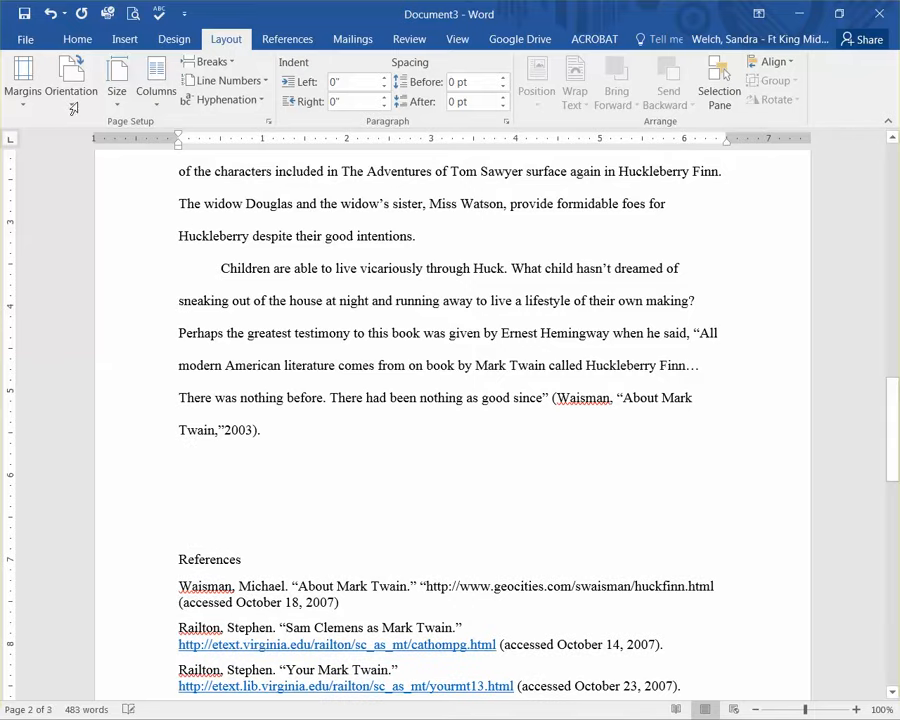
pyautogui.click(50, 13)
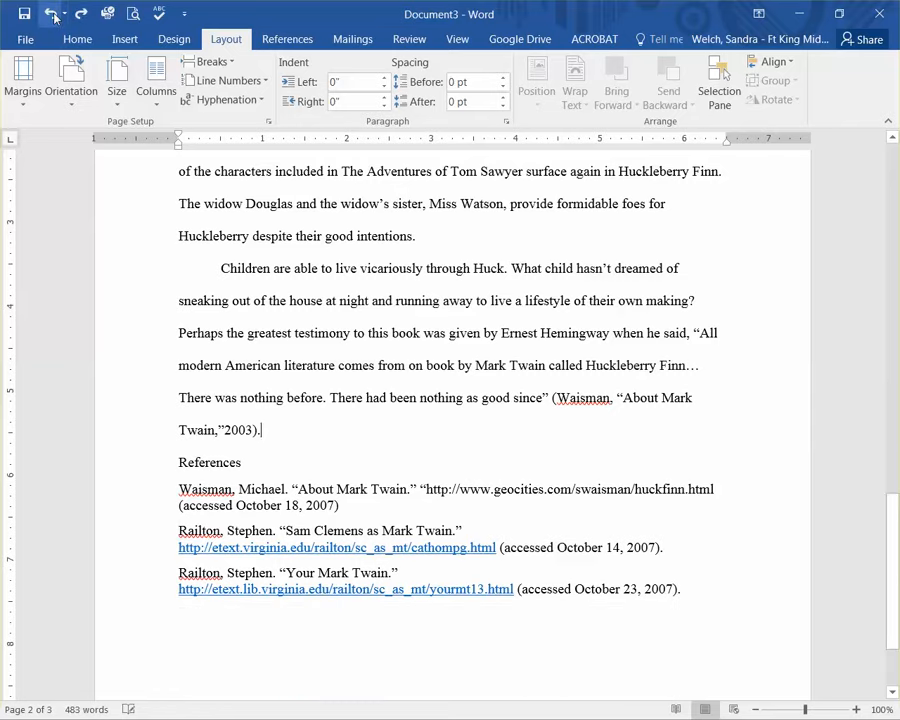
pyautogui.click(55, 17)
pyautogui.scroll(-3, 294, 626)
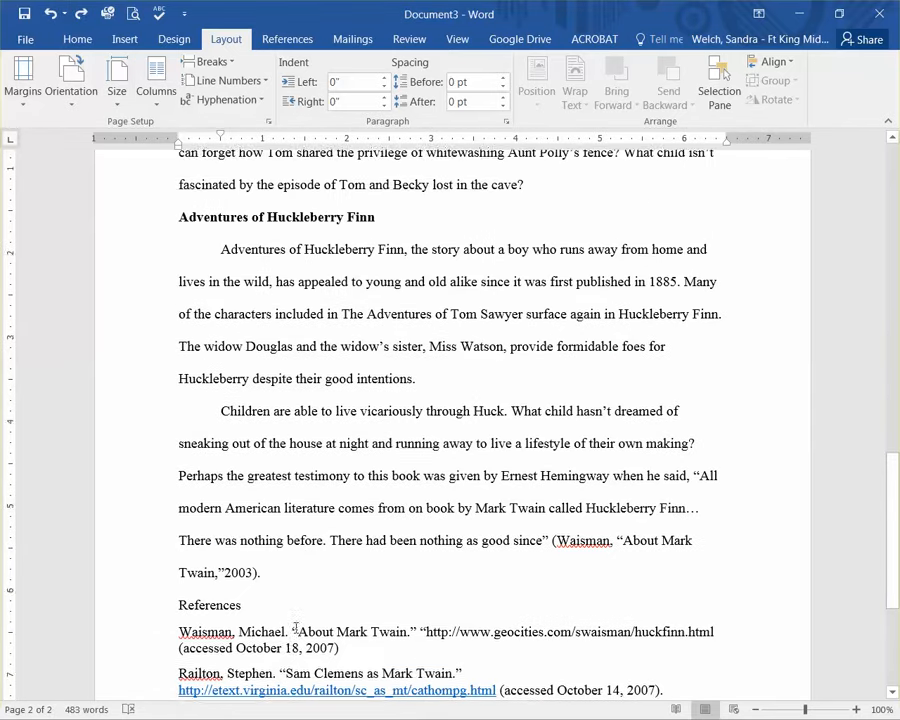
pyautogui.scroll(-1, 277, 516)
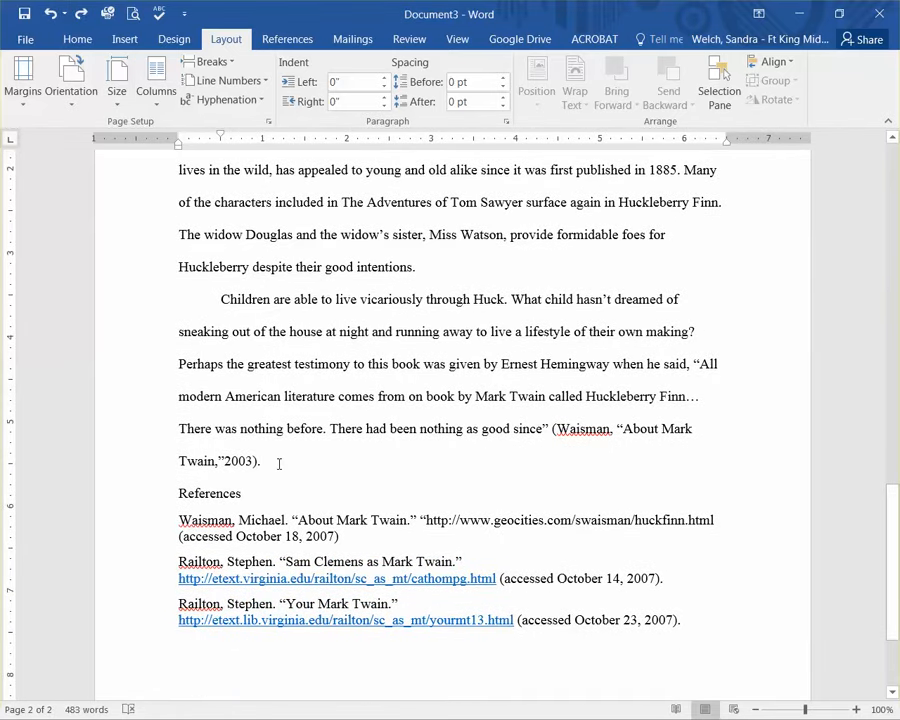
# Insert a page break after the last body paragraph so References starts on page 3, and delete the blank line above the heading
pyautogui.click(277, 462)
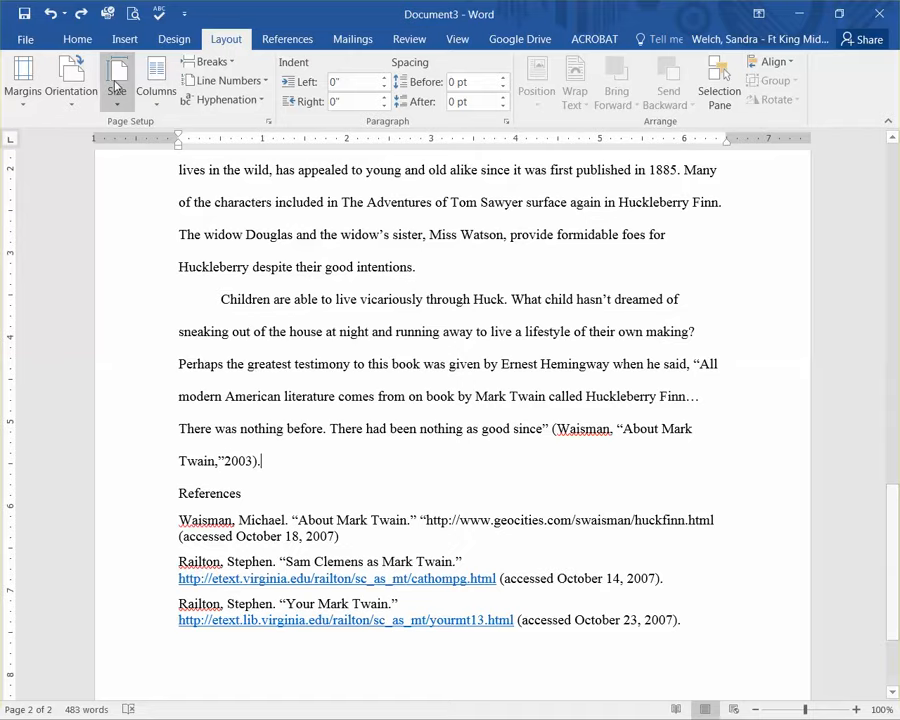
pyautogui.click(125, 40)
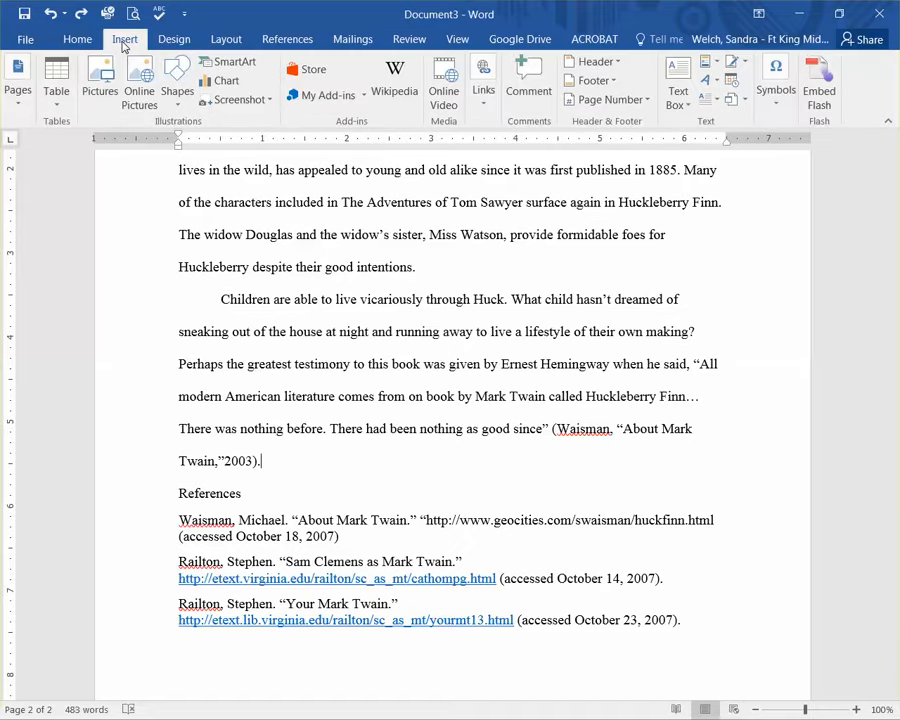
pyautogui.click(35, 92)
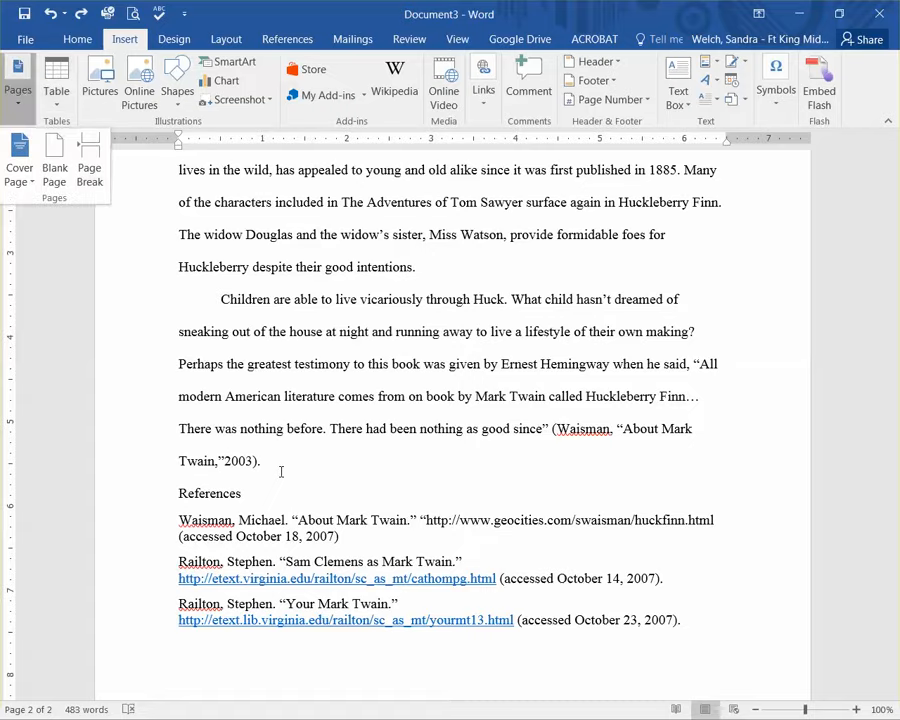
pyautogui.click(277, 467)
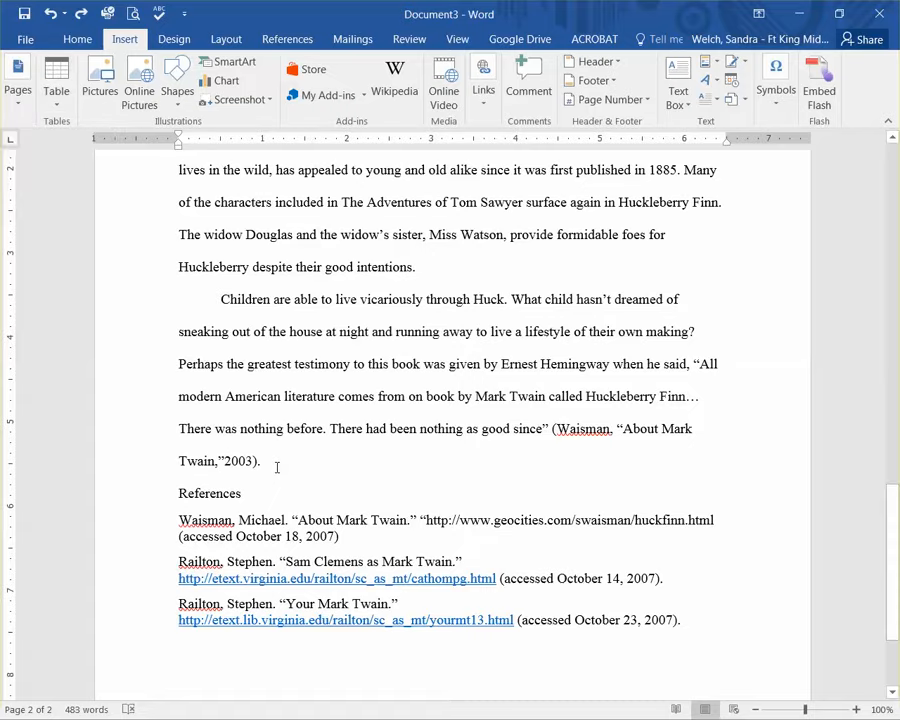
pyautogui.hotkey('ctrl', 'Return')
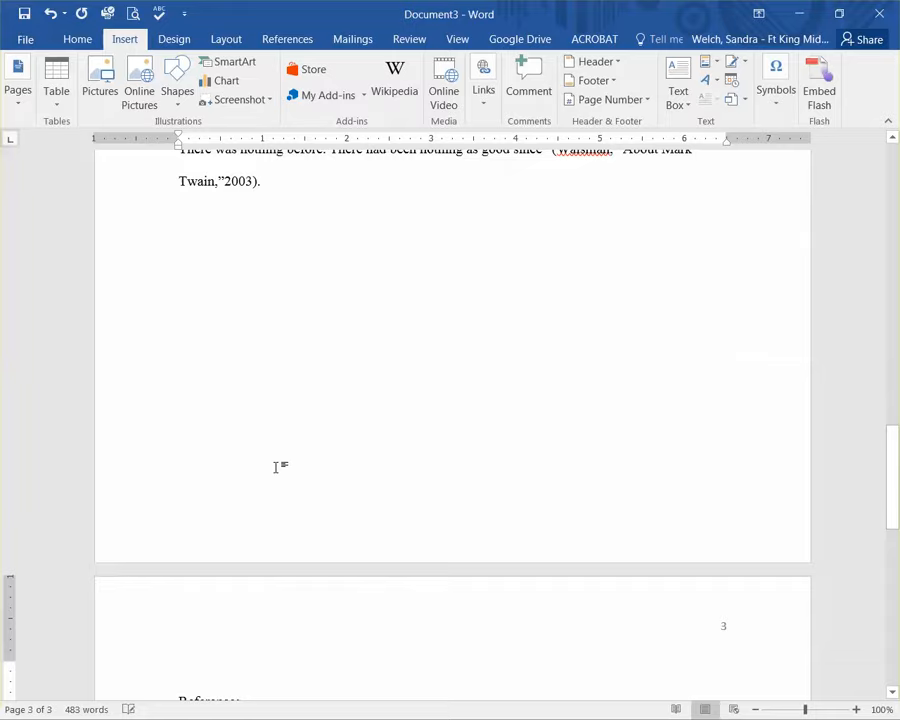
pyautogui.scroll(-5, 277, 467)
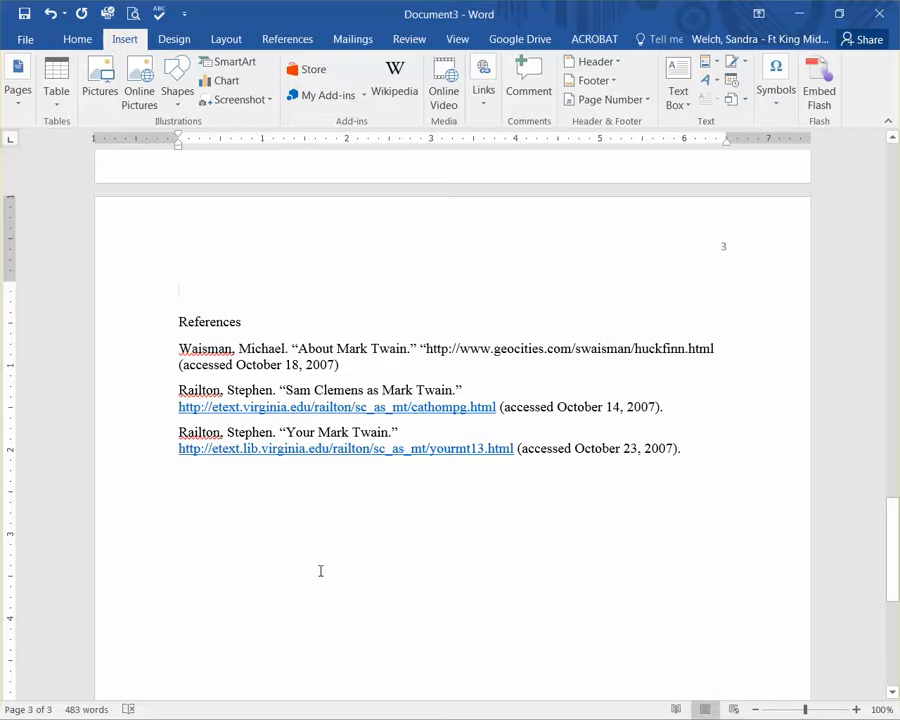
pyautogui.press('Delete')
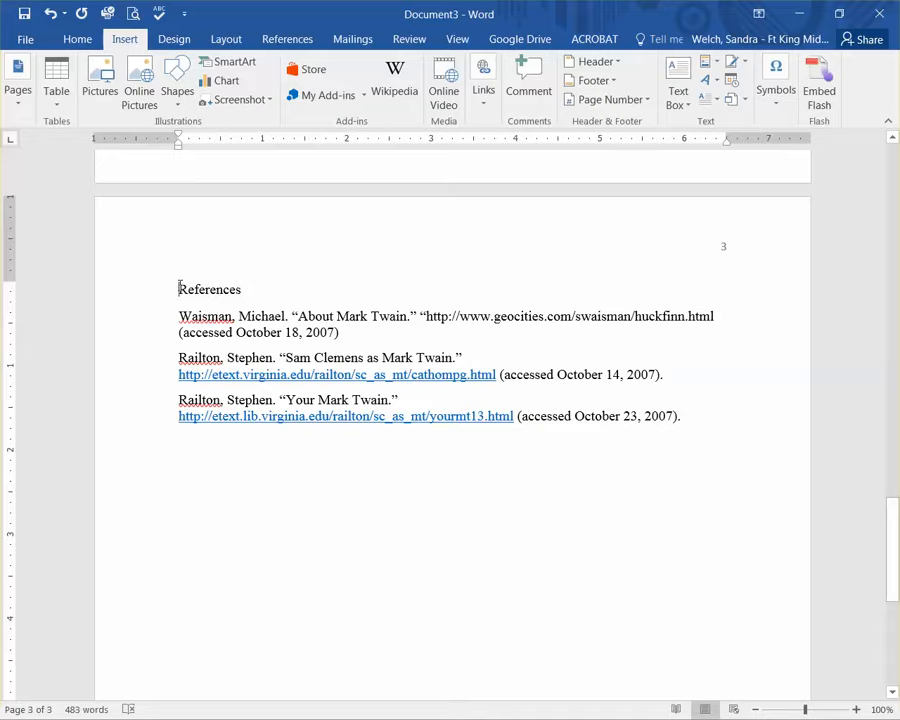
# Format the References heading as bold, centered, 14 pt and uppercase
pyautogui.moveTo(180, 288); pyautogui.dragTo(248, 288)
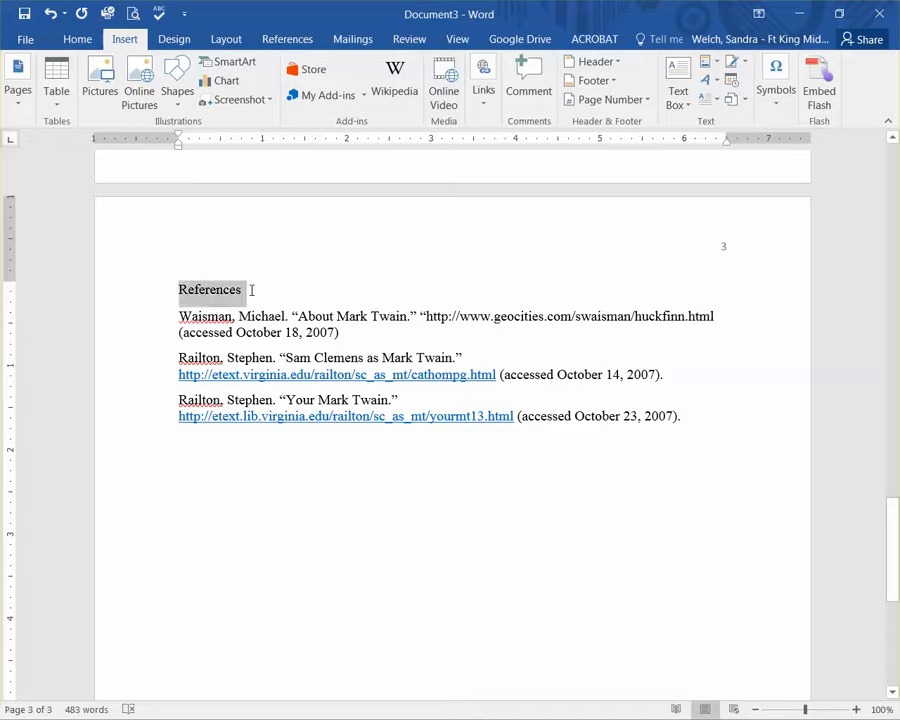
pyautogui.click(76, 40)
pyautogui.click(71, 96)
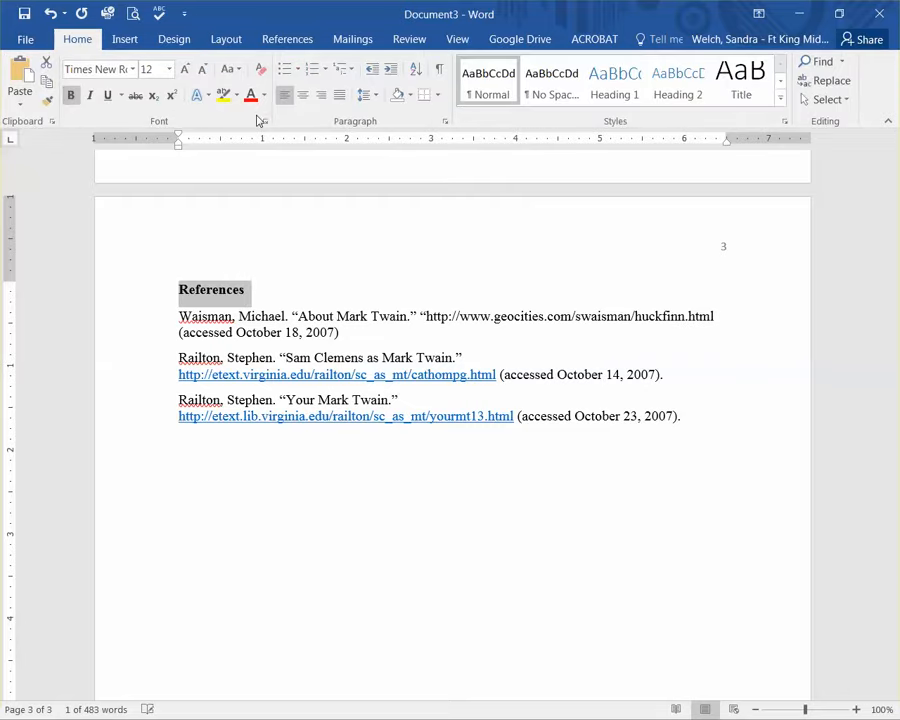
pyautogui.click(302, 97)
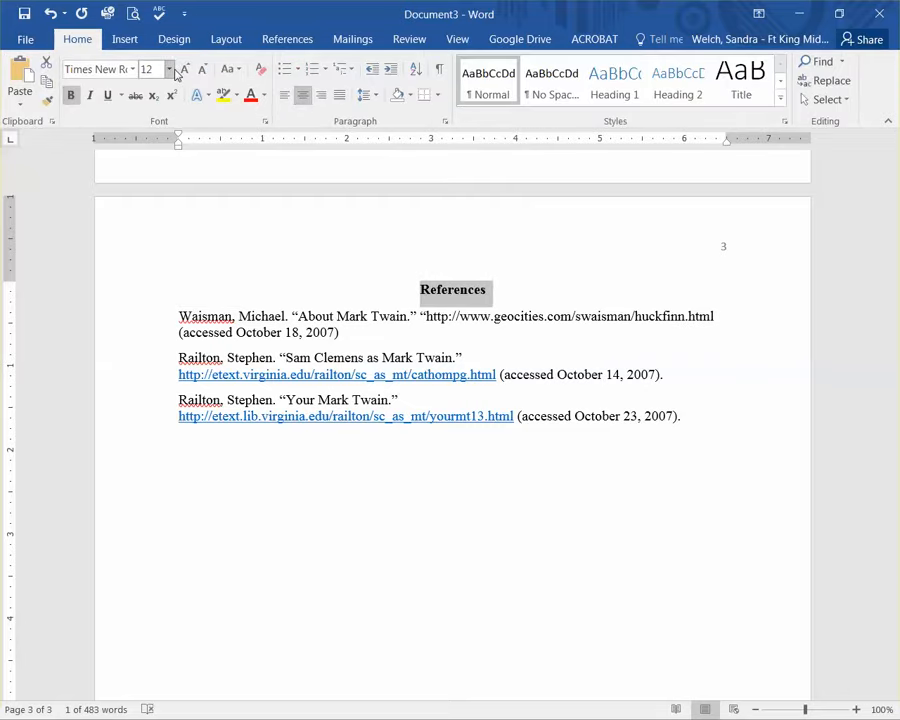
pyautogui.click(169, 69)
pyautogui.click(158, 173)
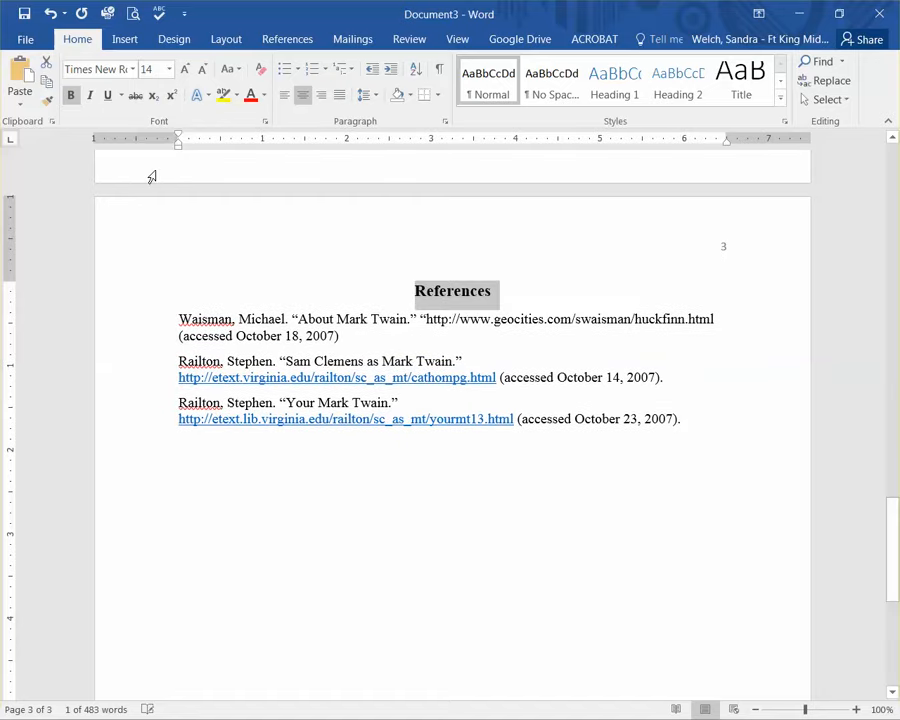
pyautogui.click(238, 76)
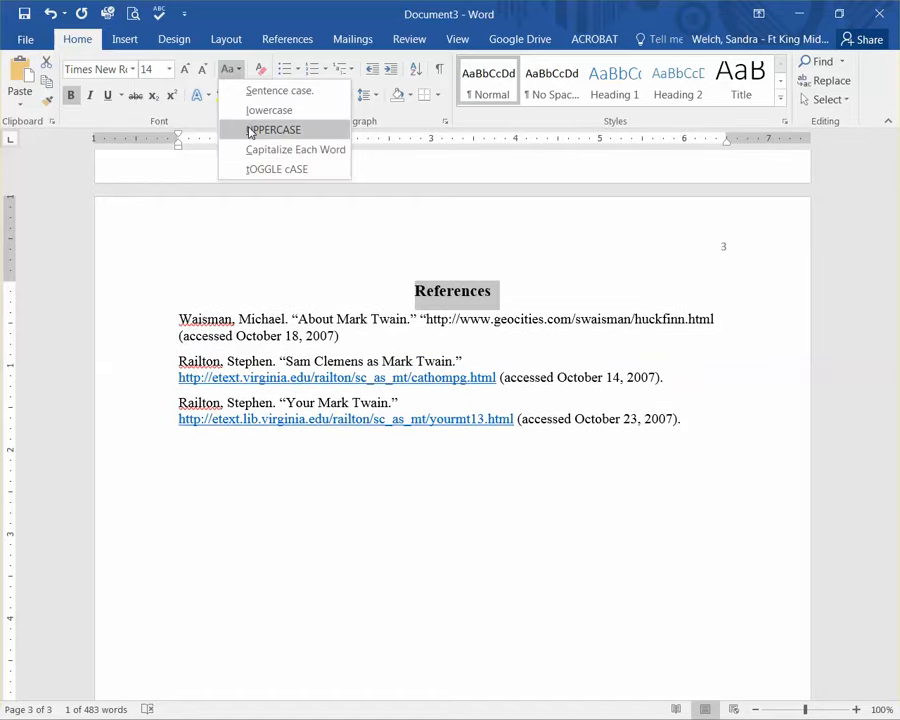
pyautogui.click(250, 129)
# Try a blank line below the REFERENCES heading, show the formatting marks, and undo the blank line
pyautogui.click(508, 293)
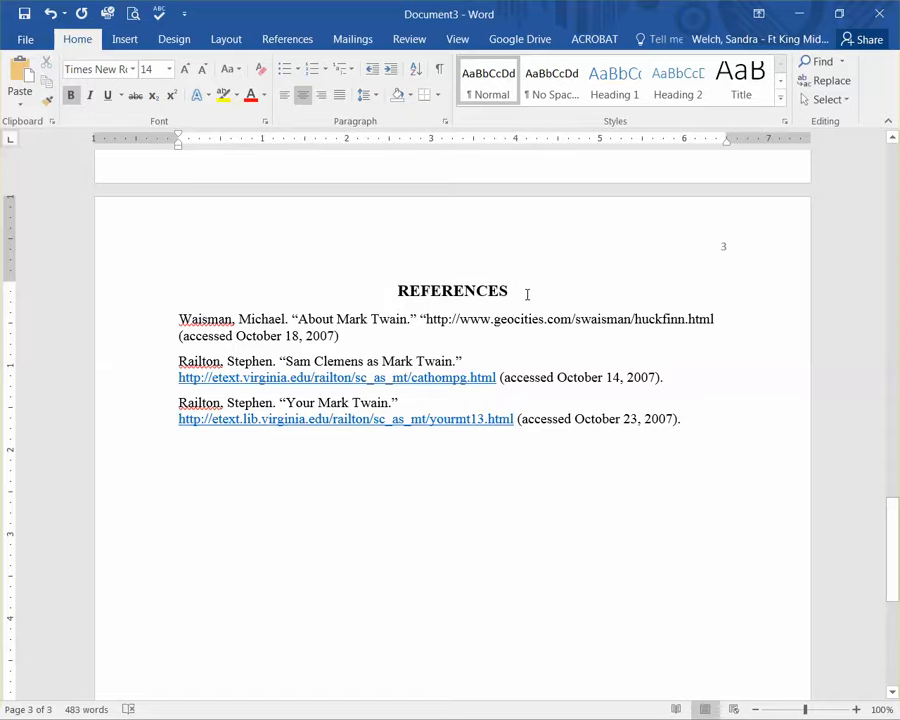
pyautogui.press('Return')
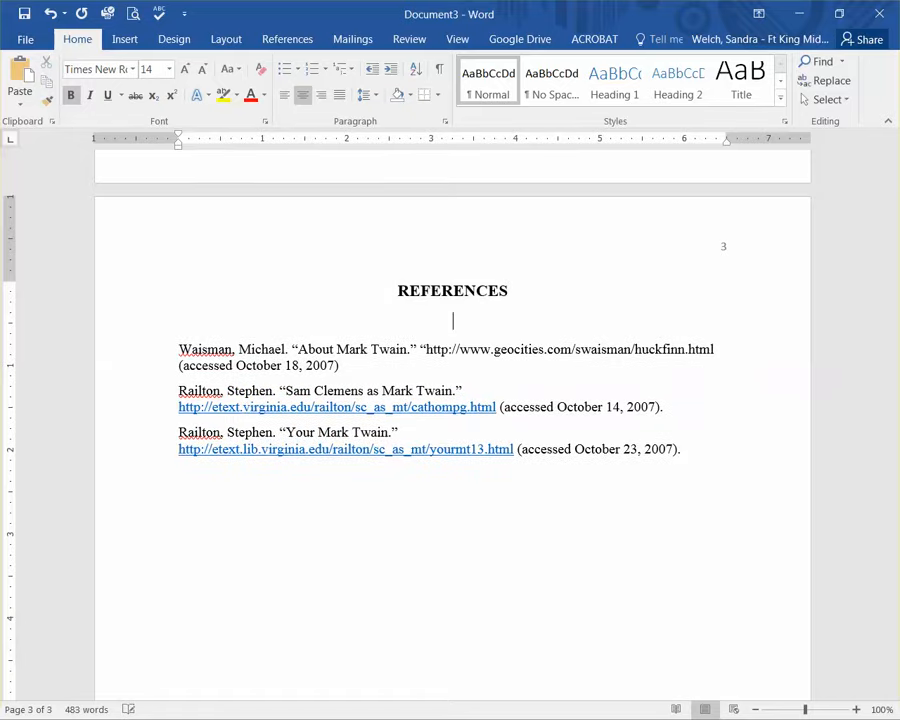
pyautogui.click(439, 69)
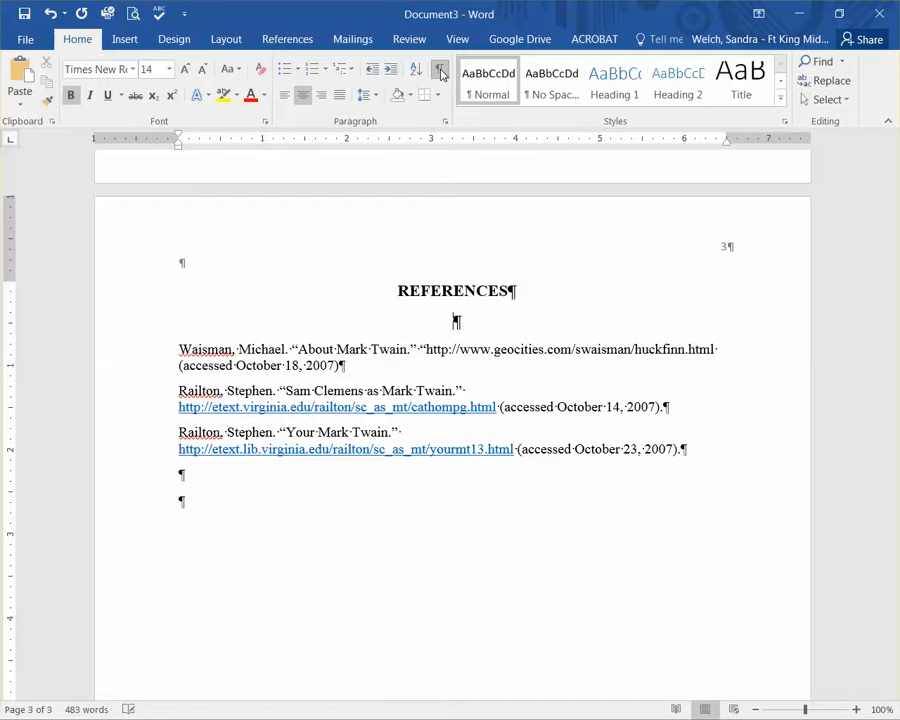
pyautogui.click(47, 13)
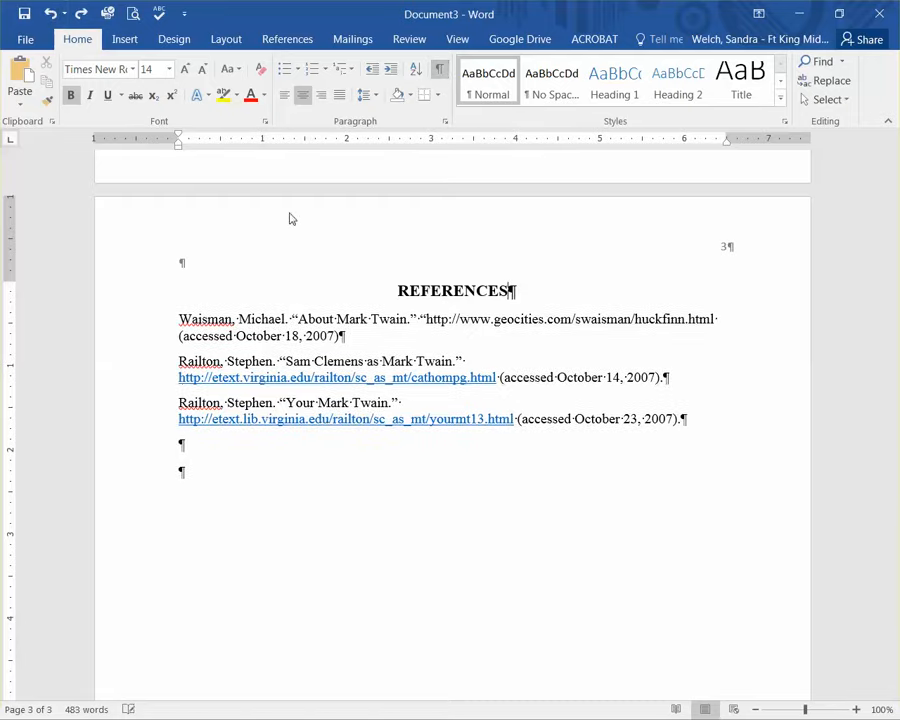
# Set the REFERENCES heading and the three reference entries to single line spacing
pyautogui.moveTo(663, 402); pyautogui.dragTo(443, 298)
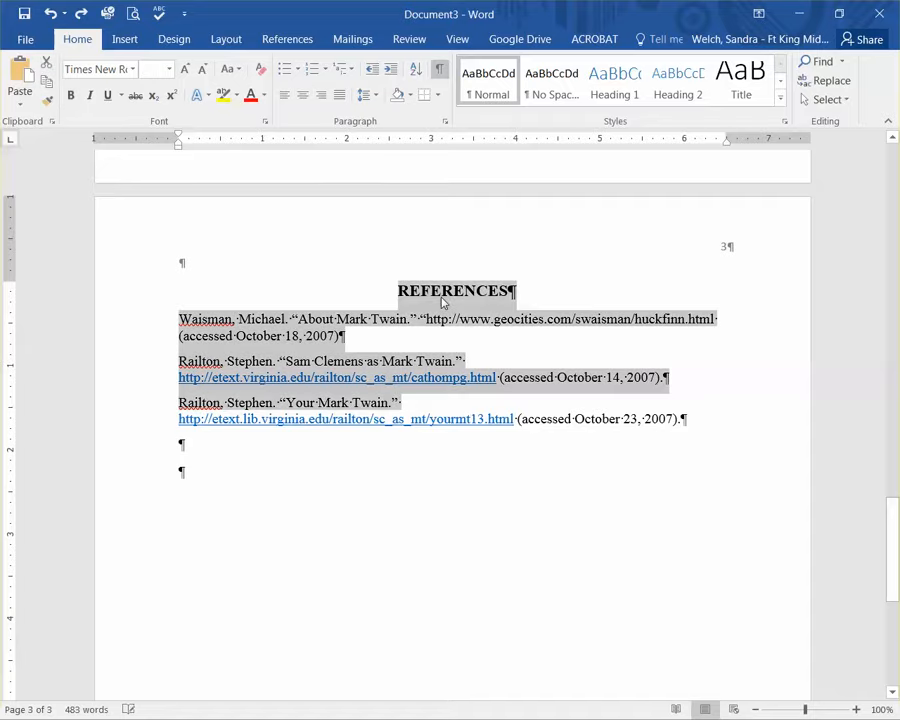
pyautogui.click(399, 290)
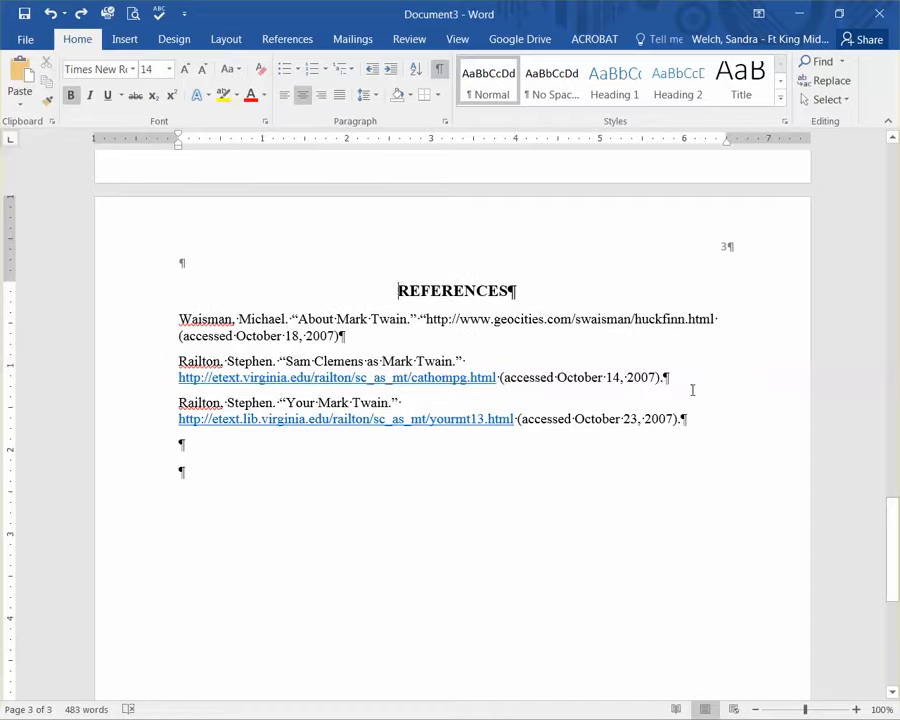
pyautogui.click(663, 444)
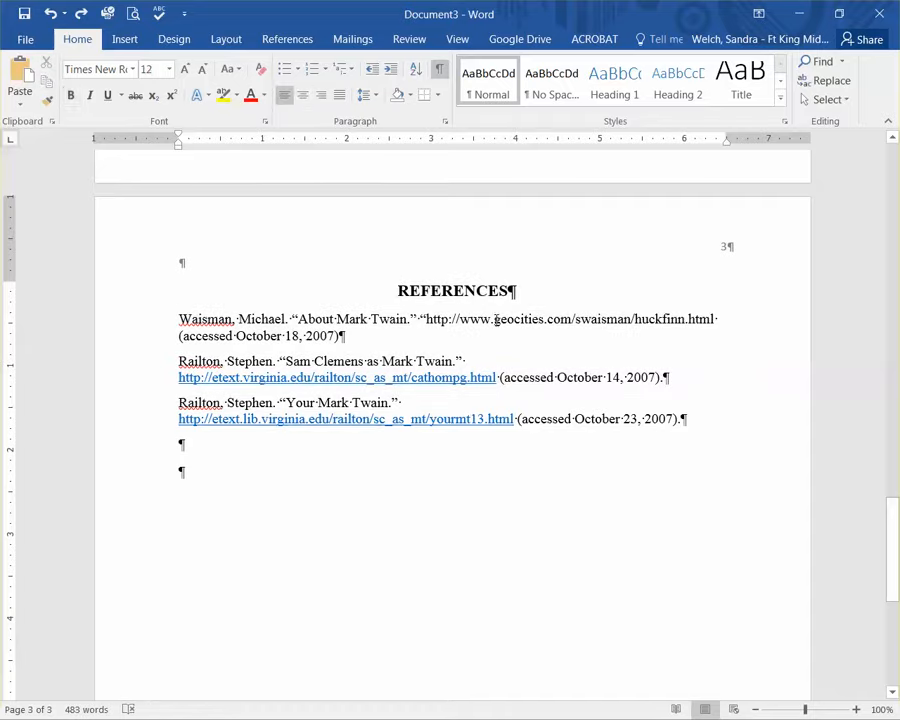
pyautogui.moveTo(398, 290); pyautogui.dragTo(721, 427)
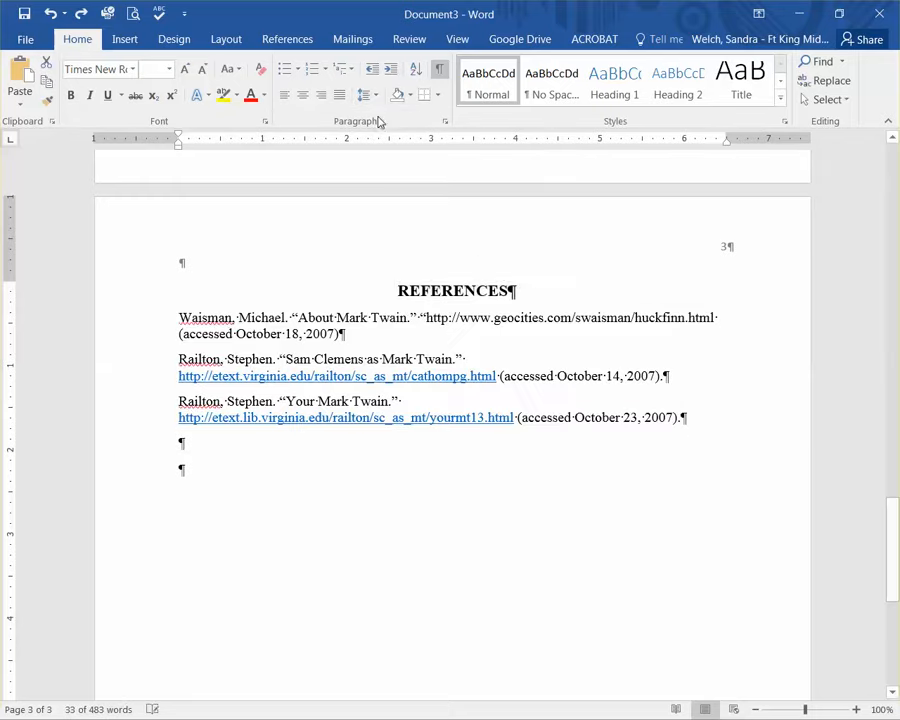
# Add three blank lines between the REFERENCES heading and the first reference entry
pyautogui.click(508, 293)
pyautogui.press('Return')
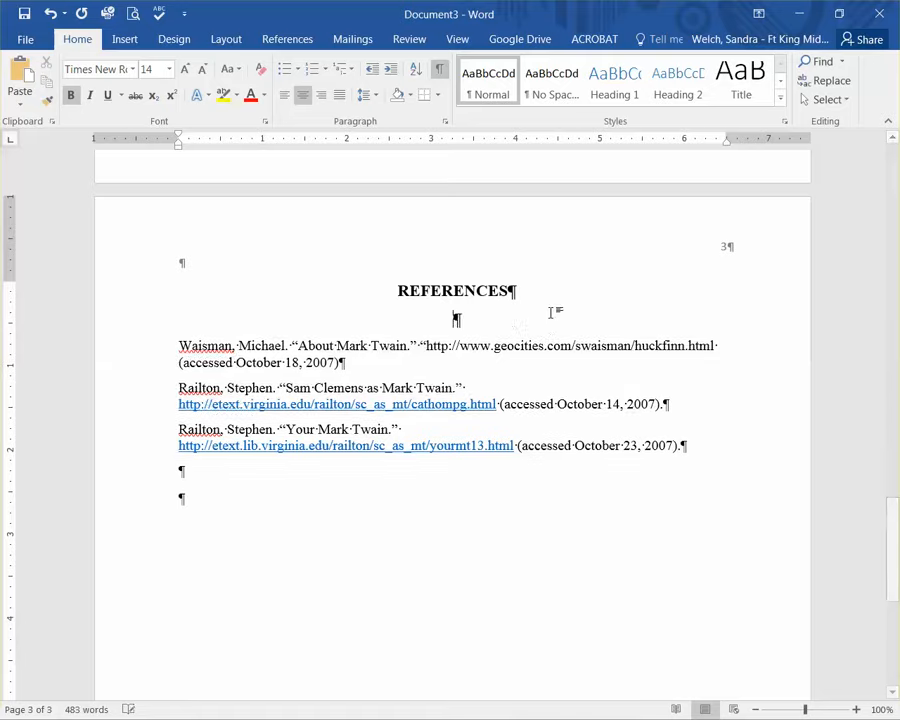
pyautogui.press('Return')
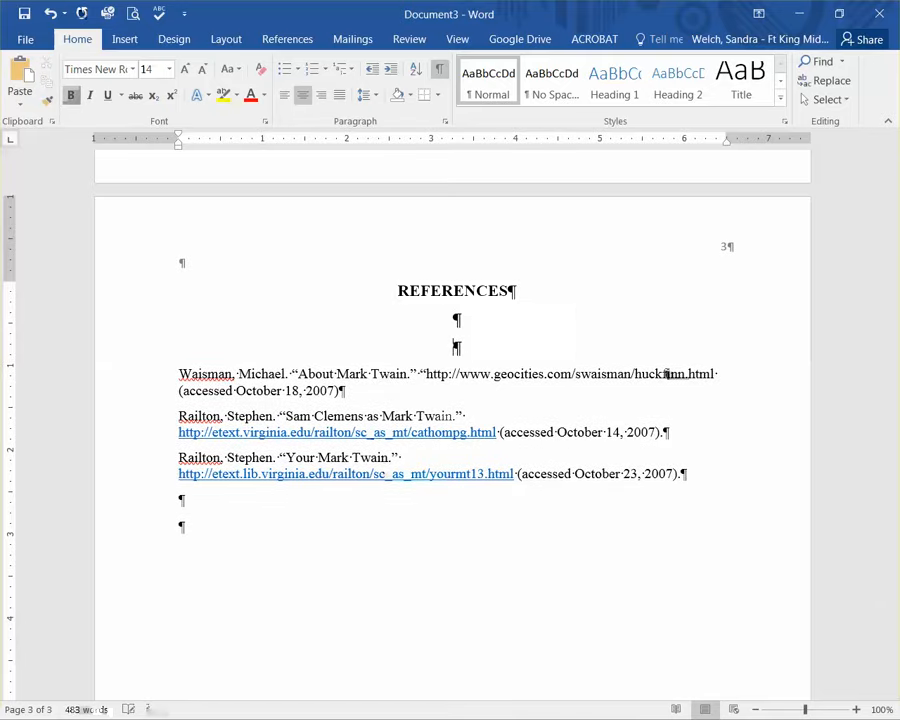
pyautogui.press('Return')
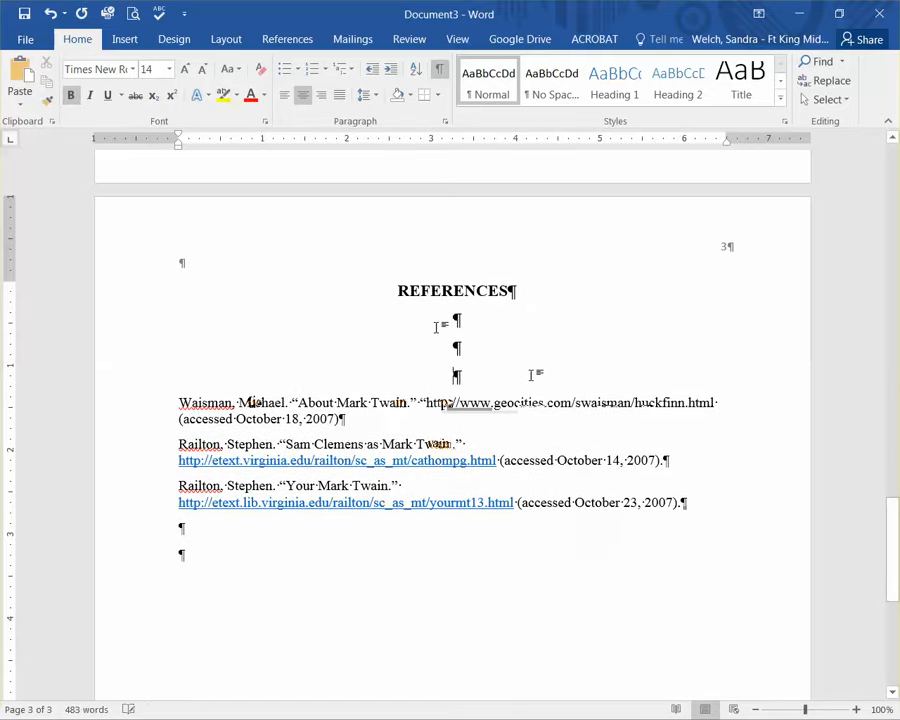
pyautogui.click(320, 343)
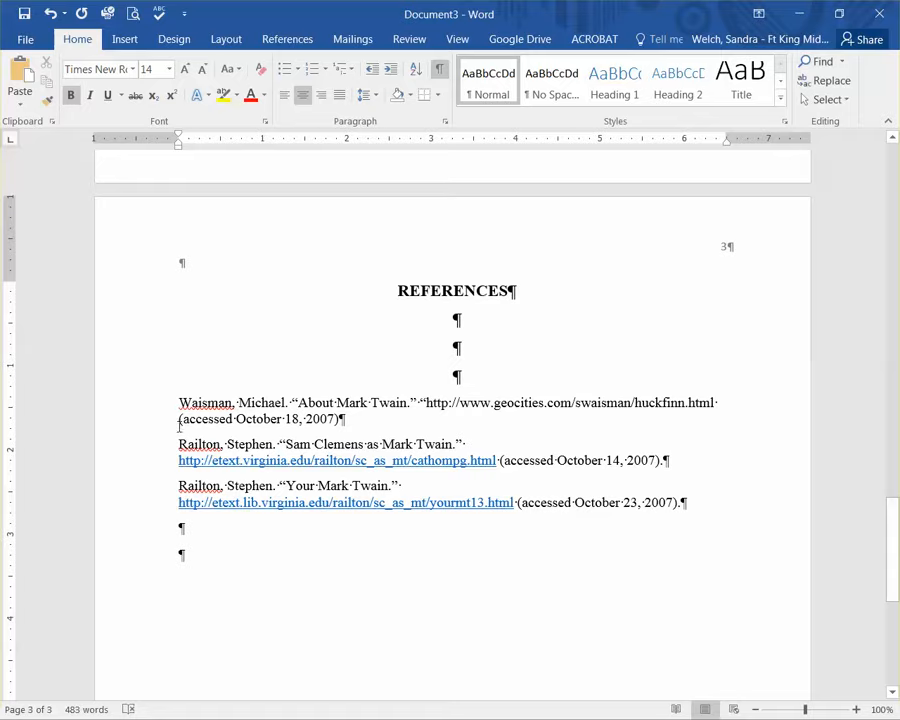
# Move the "About Mark Twain" entry to the end of the reference list to put the entries in alphabetical order
pyautogui.moveTo(178, 402); pyautogui.dragTo(347, 425)
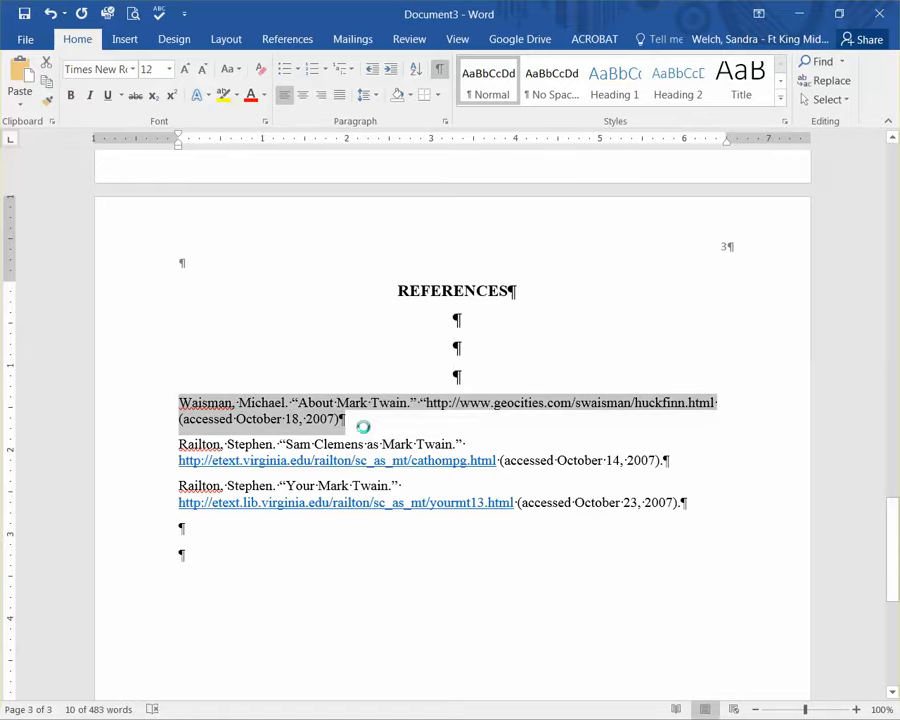
pyautogui.press('Delete')
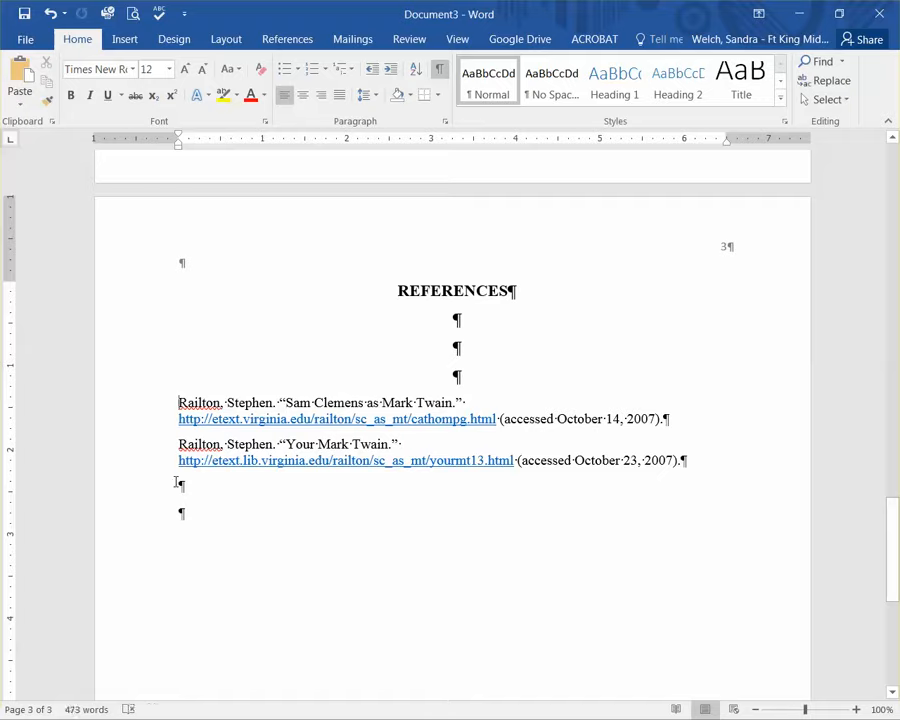
pyautogui.click(178, 483)
pyautogui.write('Waisman, Michael. "About Mark Twain." "http://www.geocities.com/swaisman/huckfinn.html (accessed October 18, 2007)')
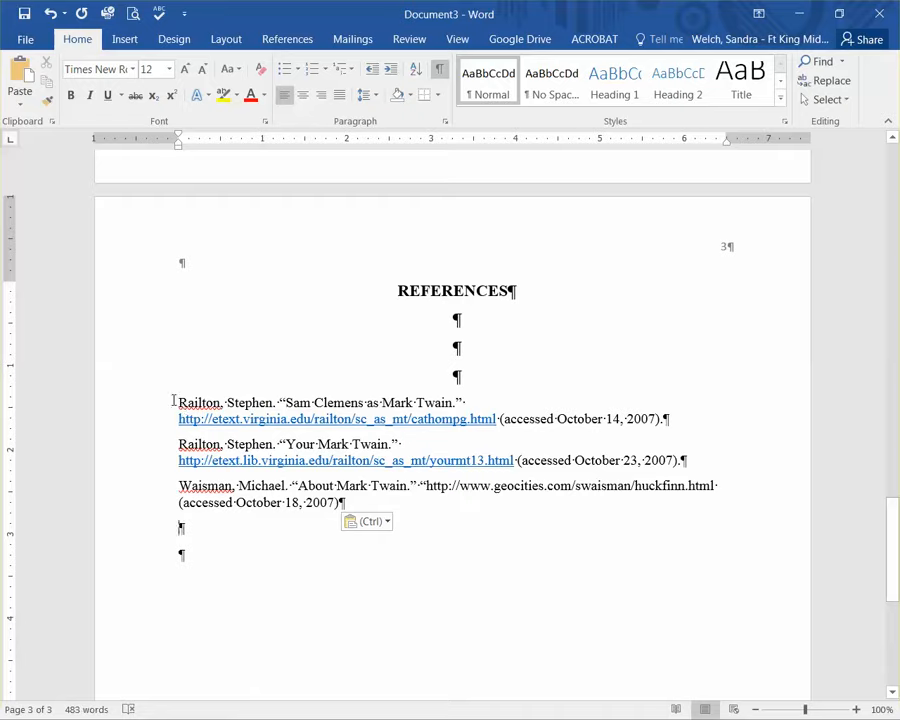
# Give the three reference entries 0 pt spacing after and a 0.5" hanging indent
pyautogui.moveTo(176, 403); pyautogui.dragTo(437, 515)
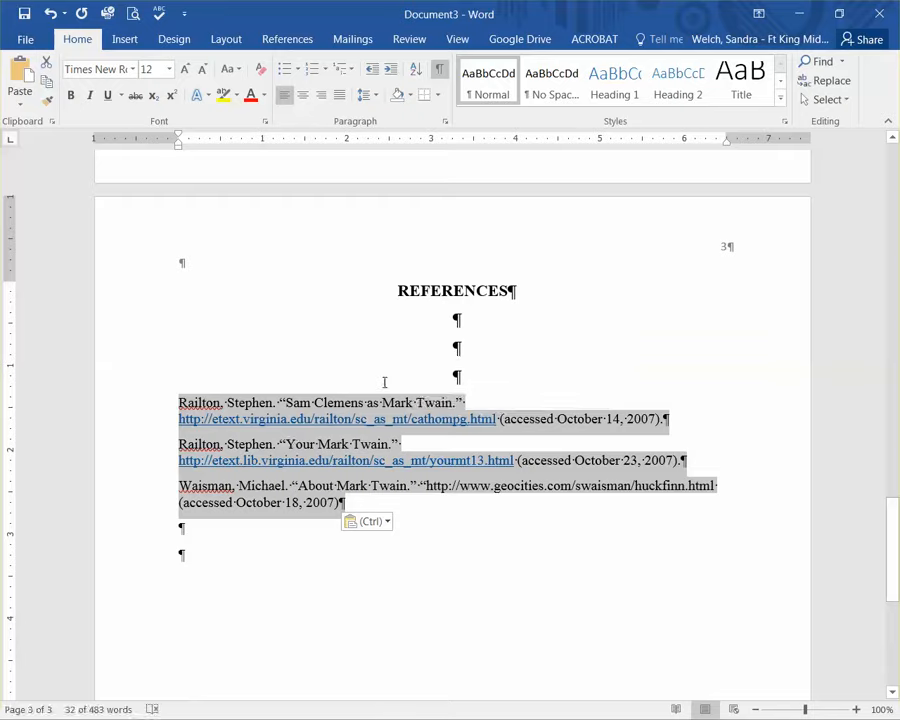
pyautogui.rightClick(282, 439)
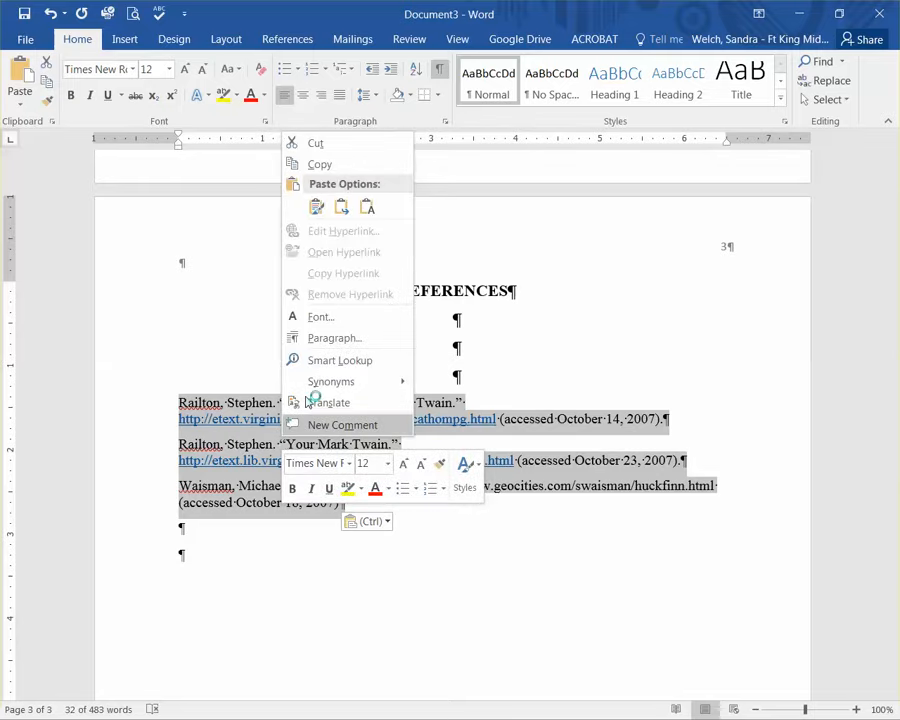
pyautogui.click(332, 340)
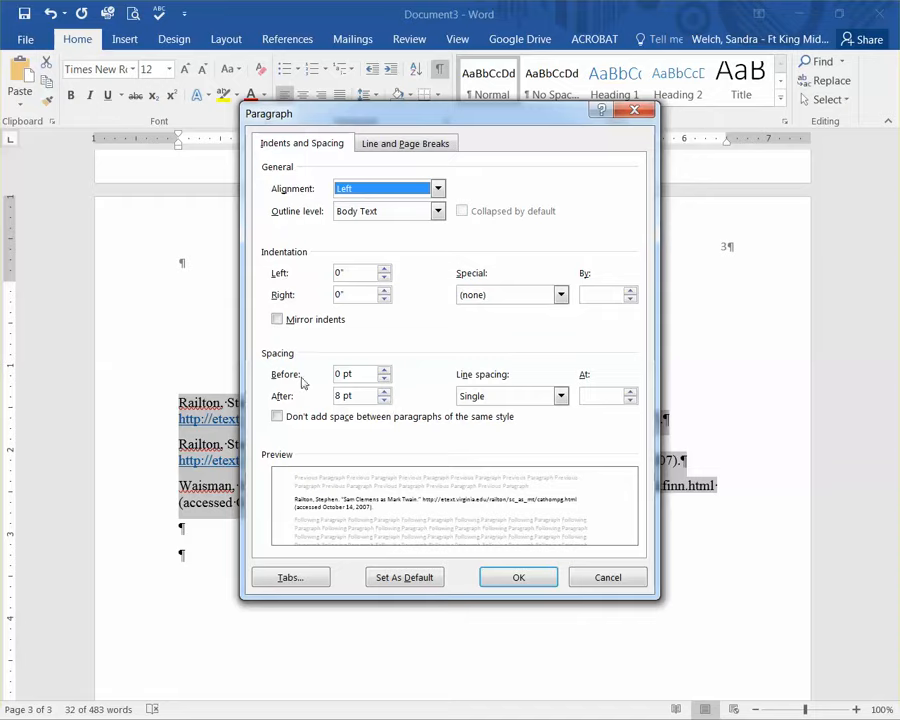
pyautogui.click(384, 400)
pyautogui.click(384, 400)
pyautogui.click(386, 401)
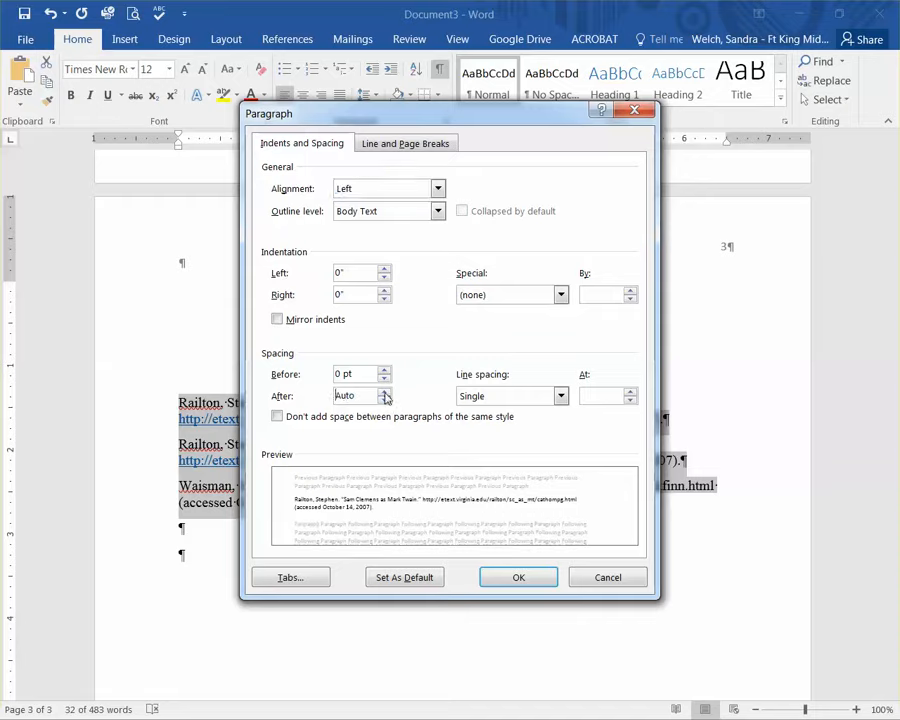
pyautogui.click(385, 391)
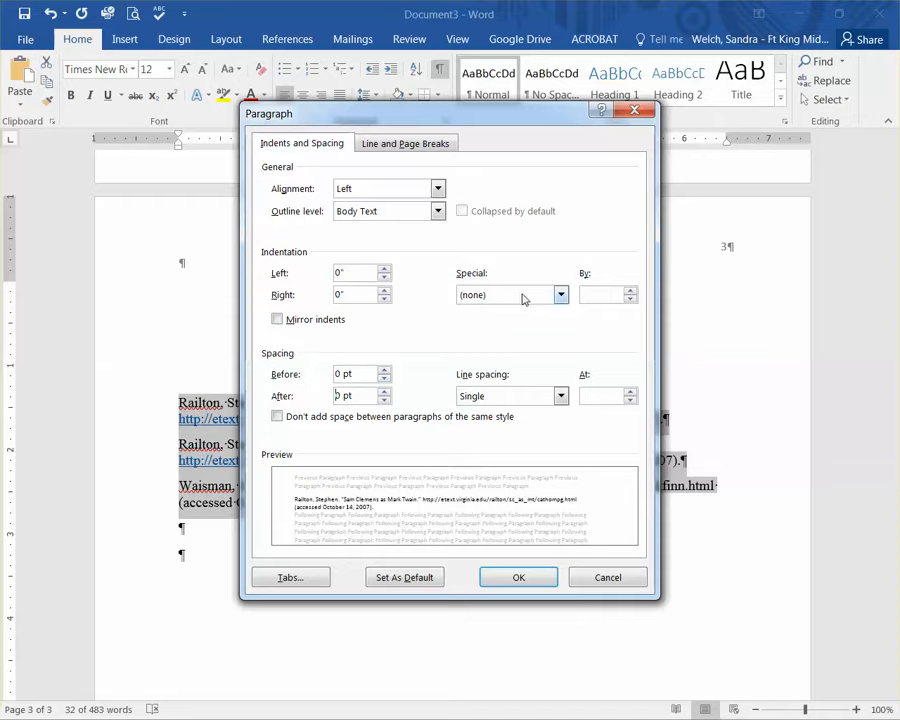
pyautogui.click(560, 295)
pyautogui.click(518, 336)
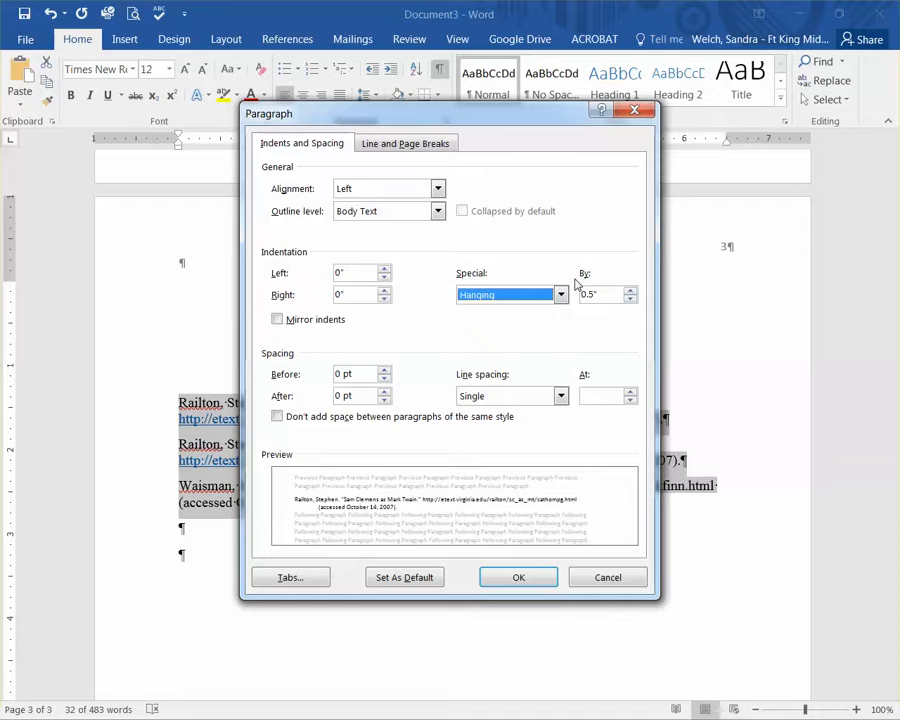
pyautogui.click(536, 579)
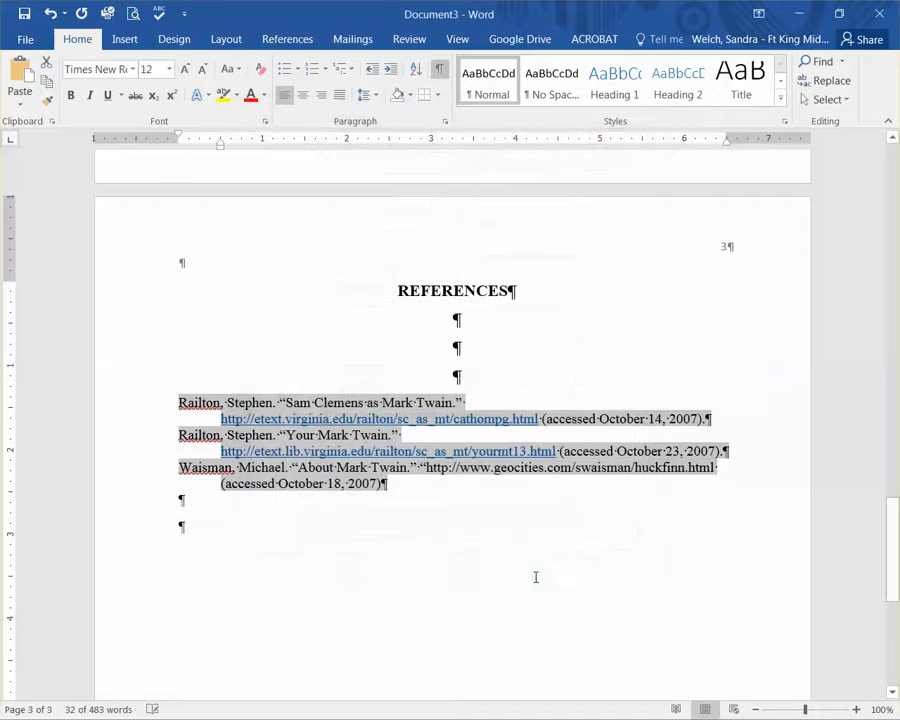
pyautogui.click(181, 524)
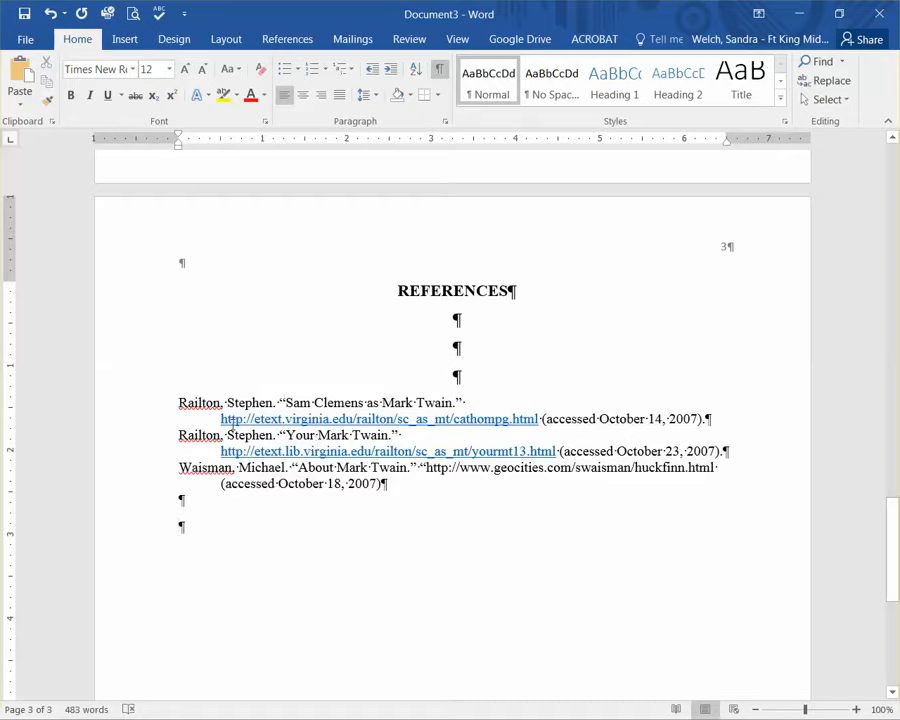
# Separate the three reference entries by adding a paragraph break after each of the first two entries
pyautogui.click(697, 421)
pyautogui.press('Return')
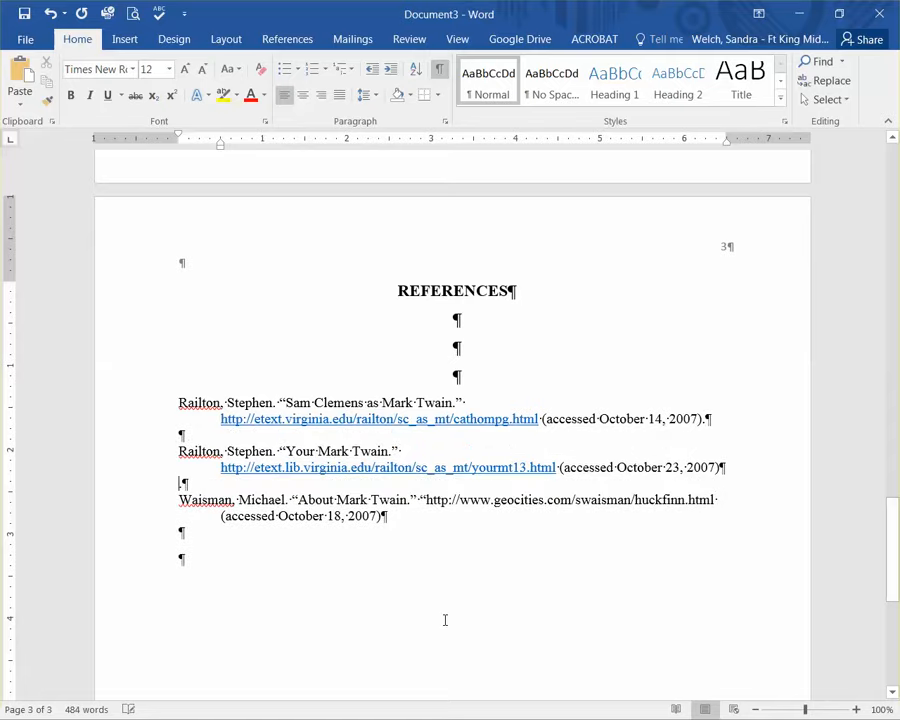
# Review the whole report from page 1 to the references page, checking the title, body spacing, indents, side headings, page break and reference entries
pyautogui.scroll(-5, 446, 613)
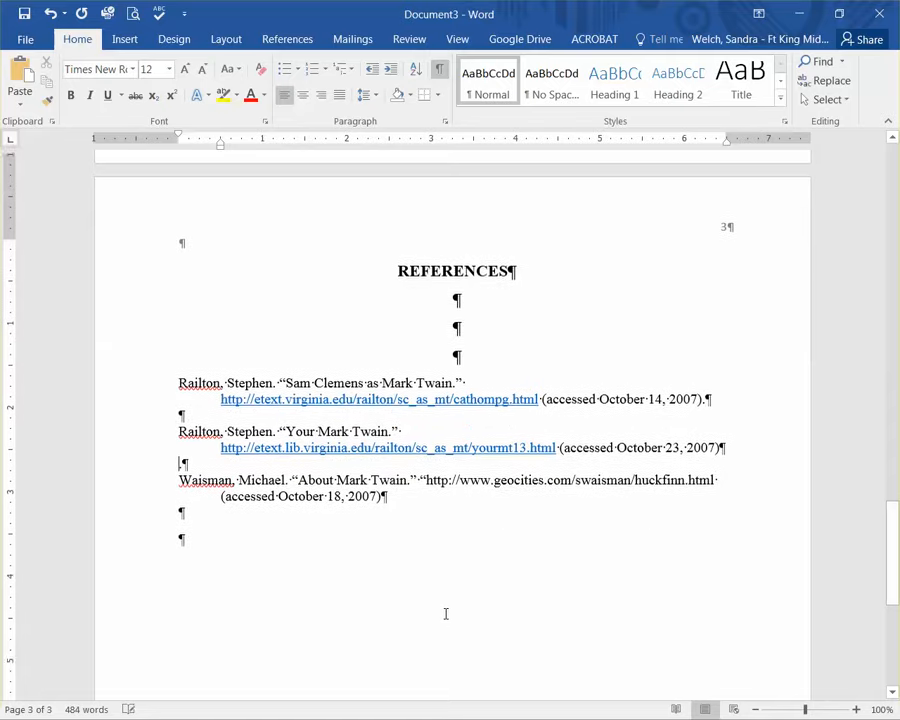
pyautogui.scroll(10, 446, 613)
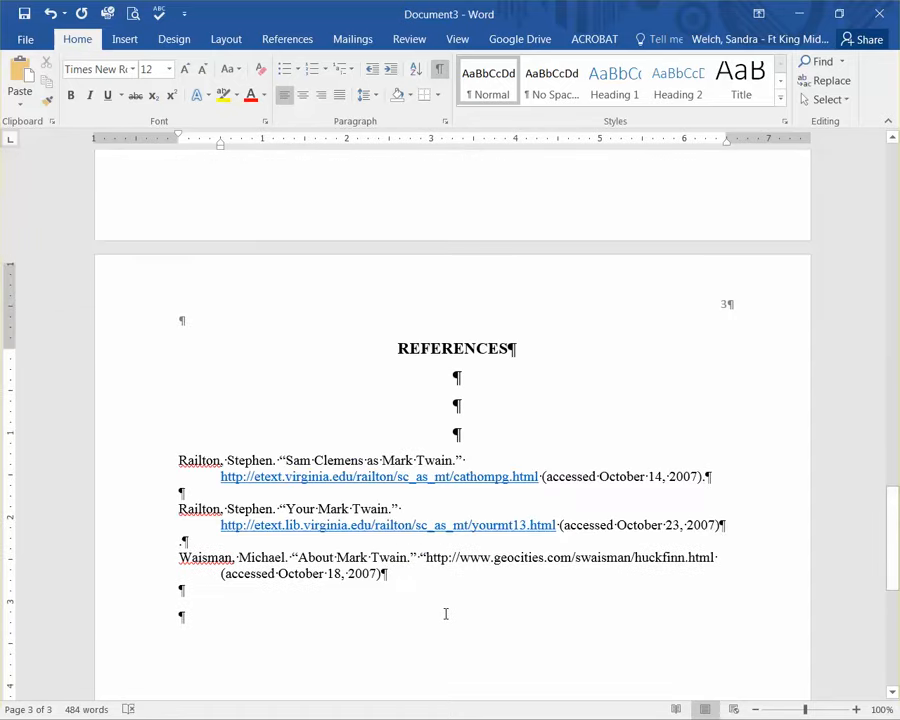
pyautogui.scroll(10, 446, 613)
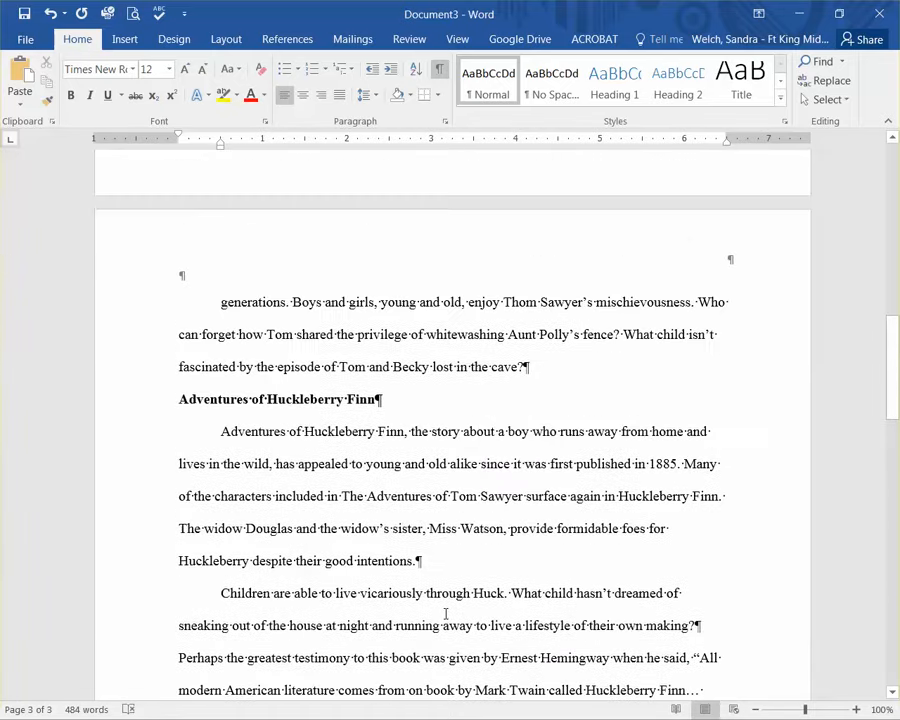
pyautogui.scroll(6, 446, 620)
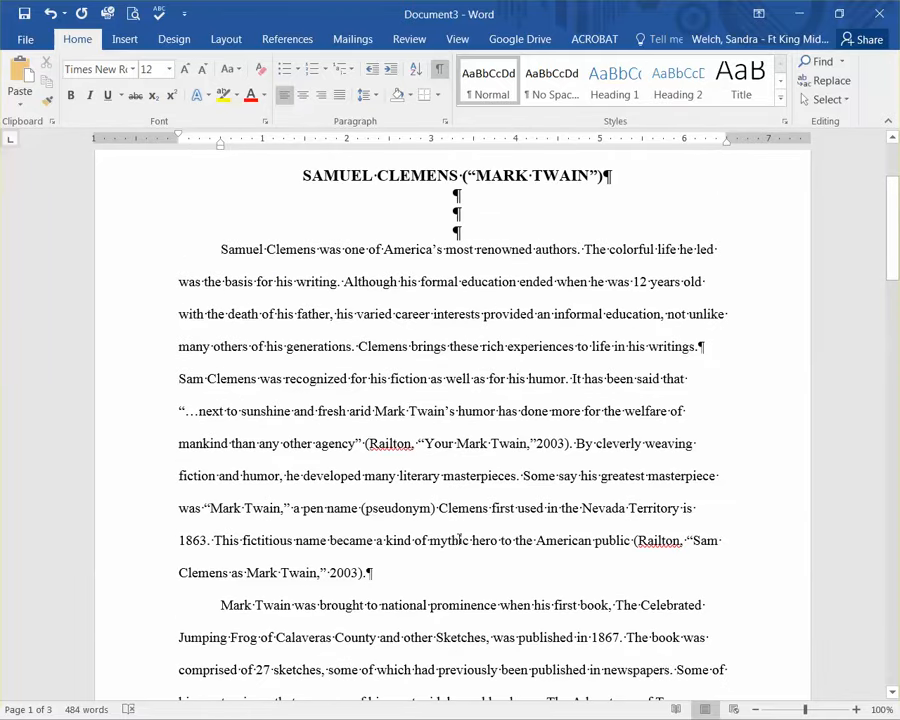
pyautogui.scroll(3, 459, 538)
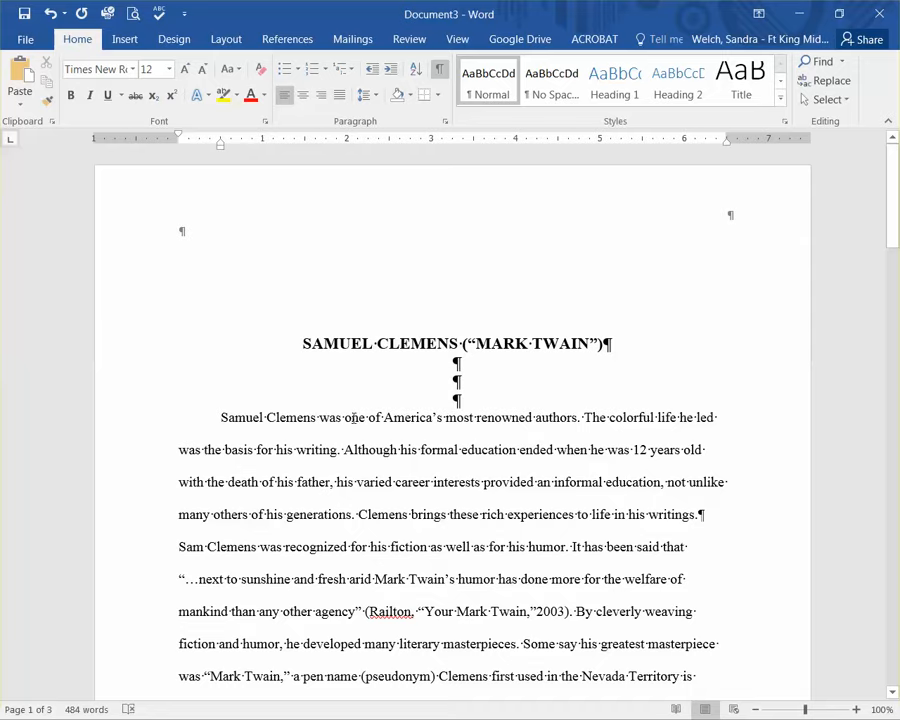
pyautogui.scroll(-2, 342, 482)
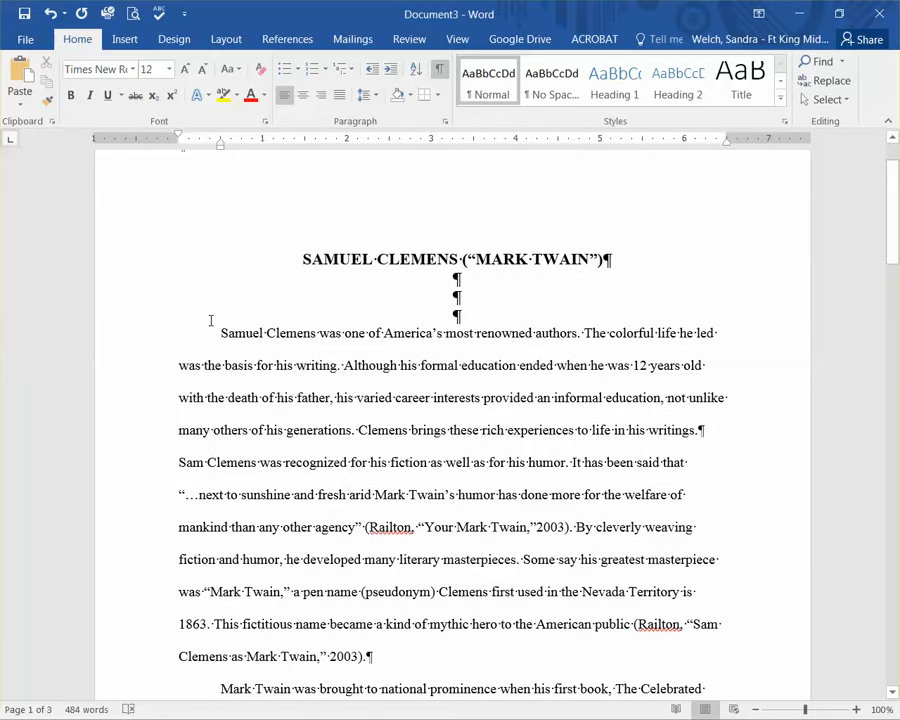
pyautogui.scroll(-3, 312, 485)
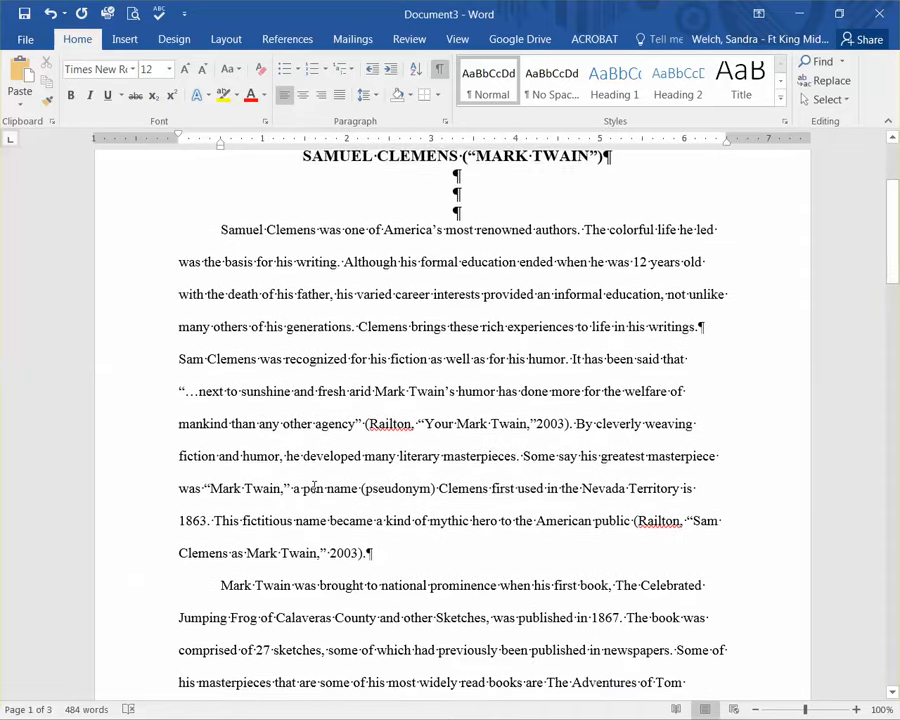
pyautogui.scroll(-6, 314, 487)
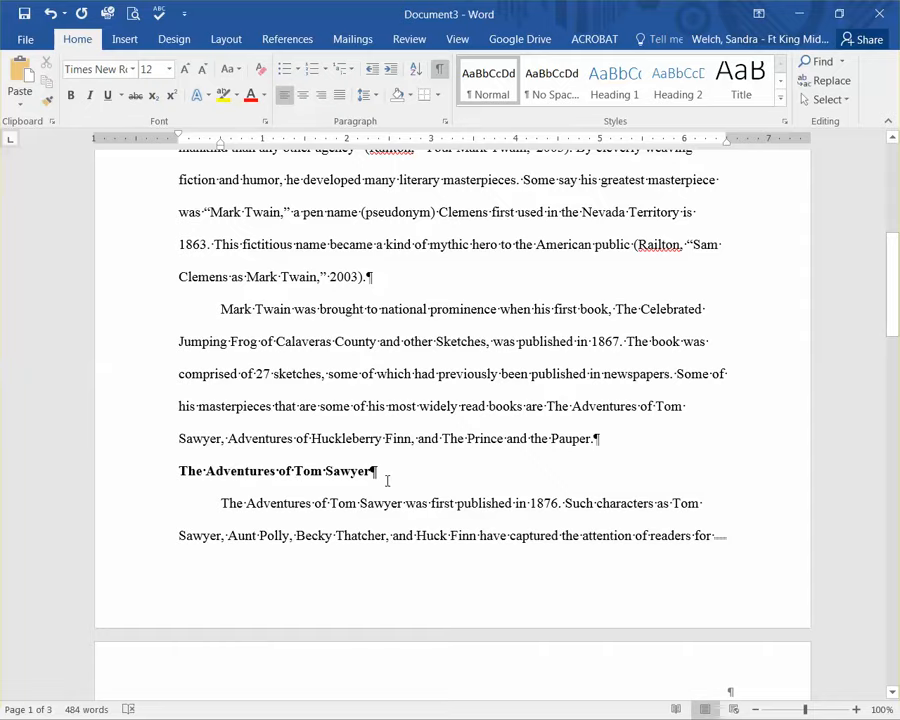
pyautogui.scroll(-7, 389, 510)
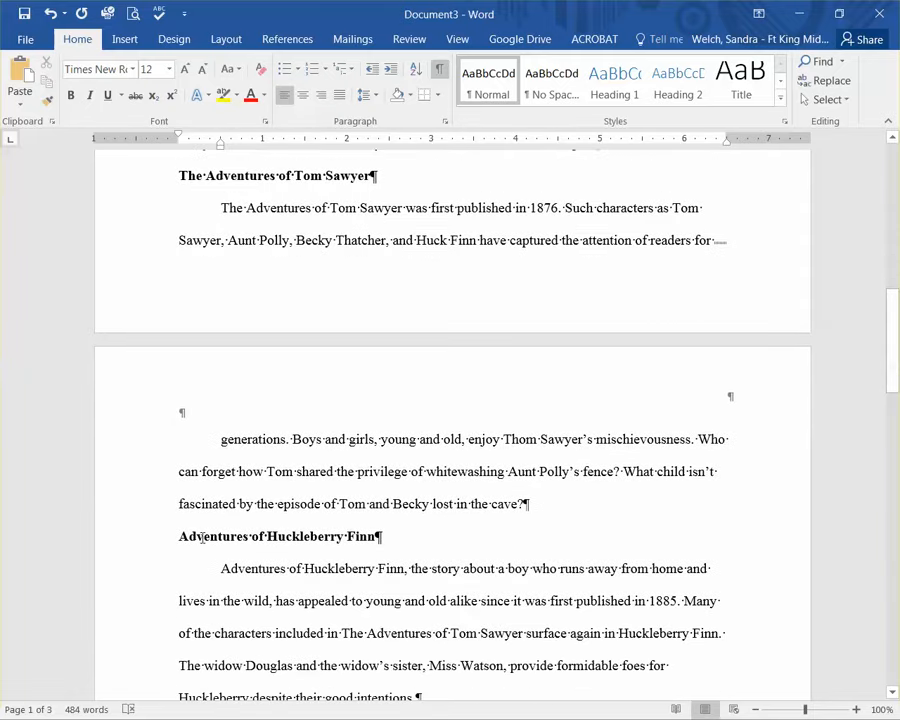
pyautogui.scroll(-9, 385, 531)
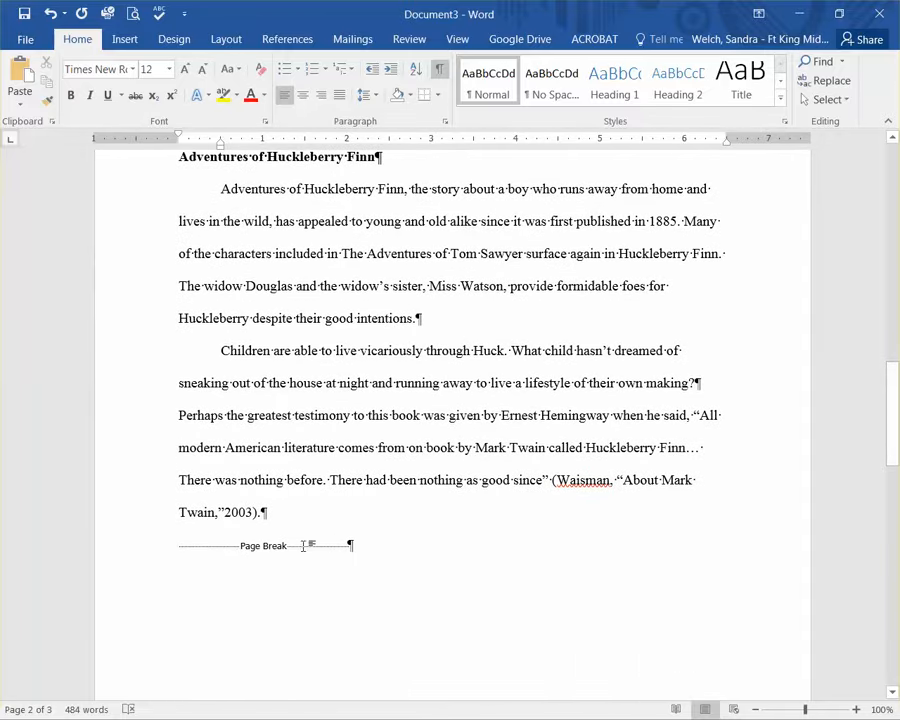
pyautogui.scroll(-2, 454, 557)
pyautogui.scroll(-12, 436, 566)
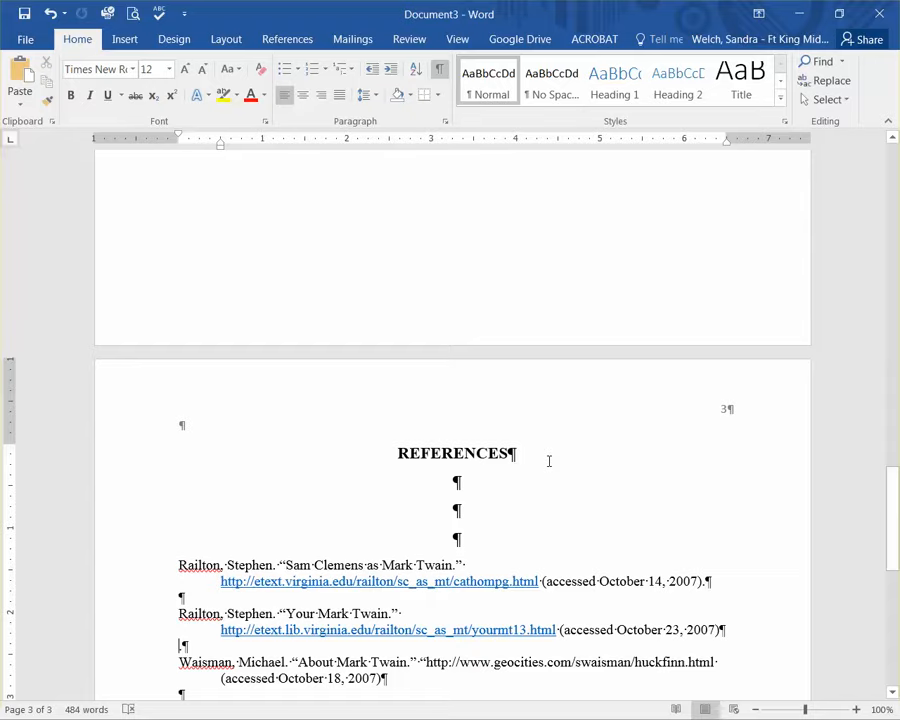
pyautogui.scroll(-2, 390, 510)
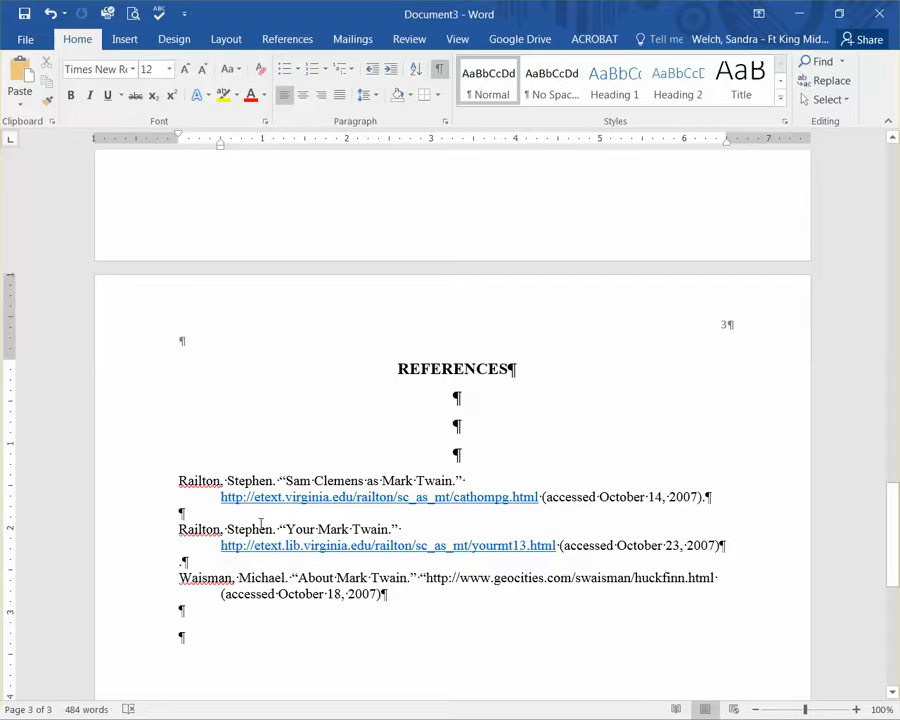
pyautogui.scroll(-3, 416, 594)
pyautogui.scroll(3, 418, 608)
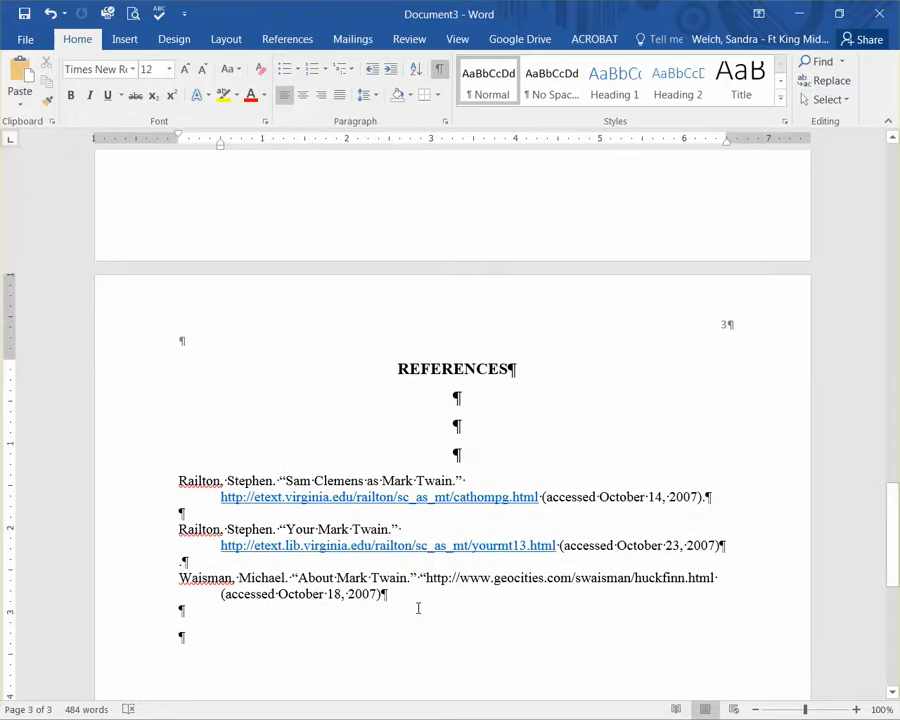